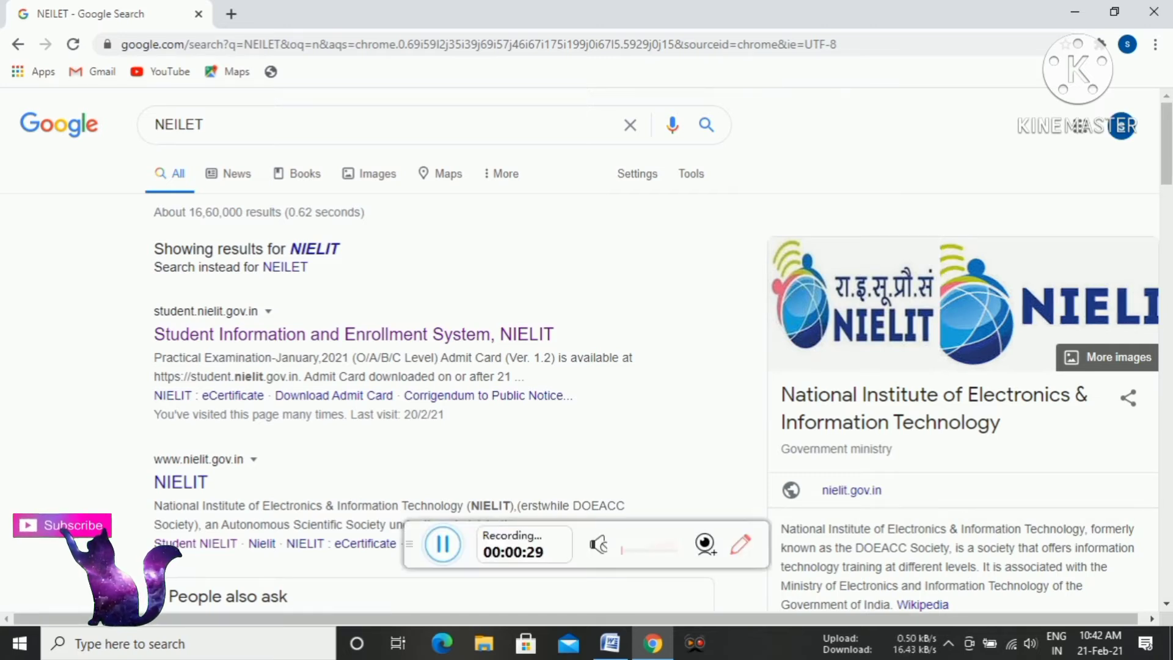
Outline the Student Information and Enrollment System search result with a red rectangle and clear the markup.
left_click(740, 543)
left_click(598, 592)
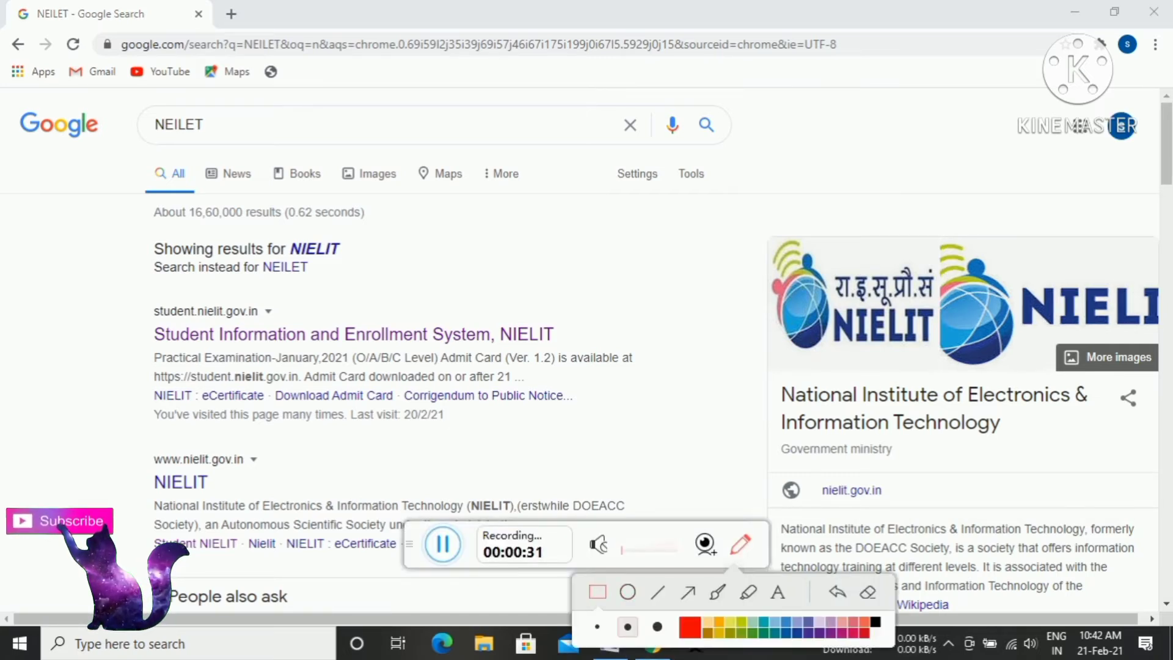
mouse_move(137, 291)
left_mouse_down()
mouse_move(350, 359)
mouse_move(583, 366)
mouse_move(597, 346)
left_mouse_up()
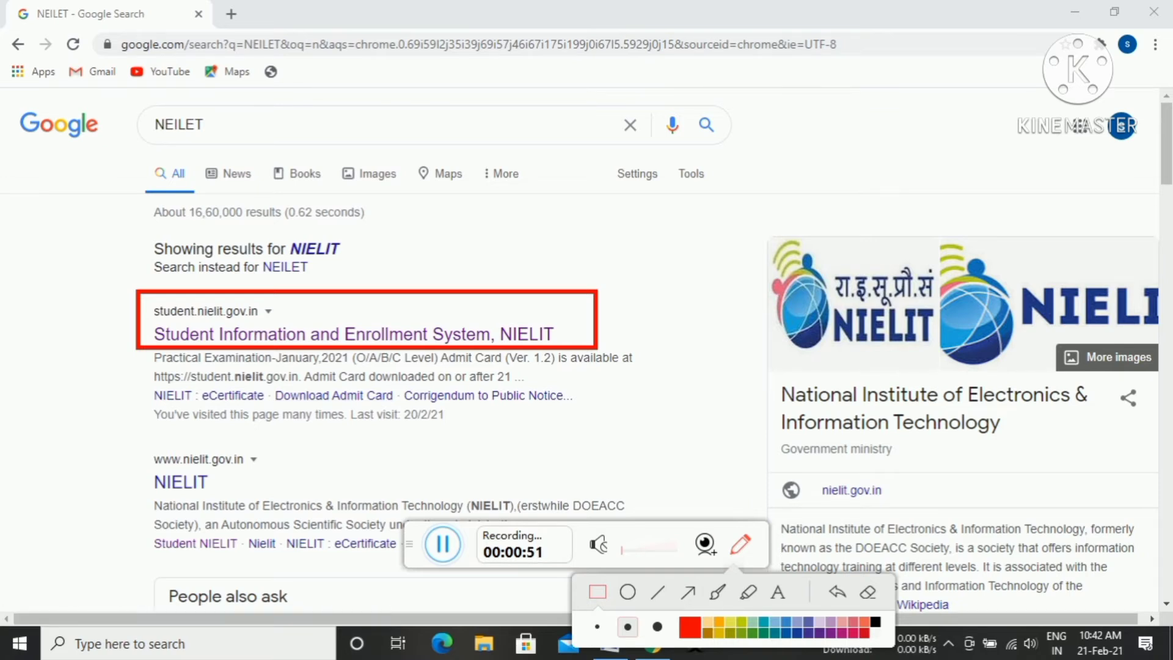
left_click(867, 592)
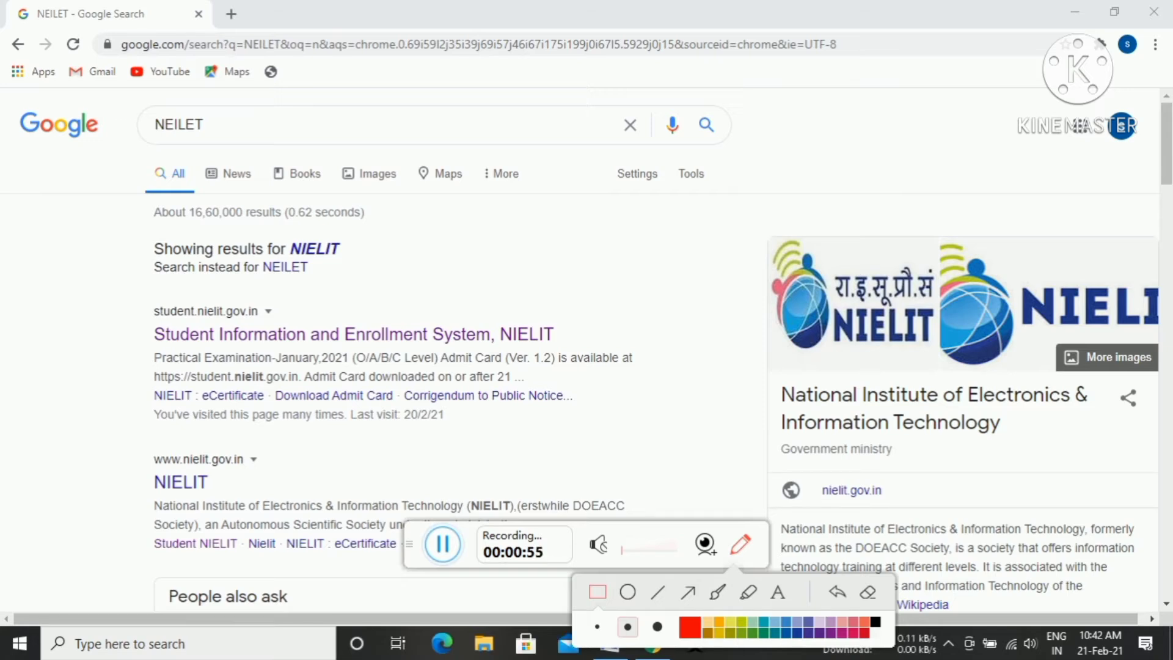
left_click(695, 651)
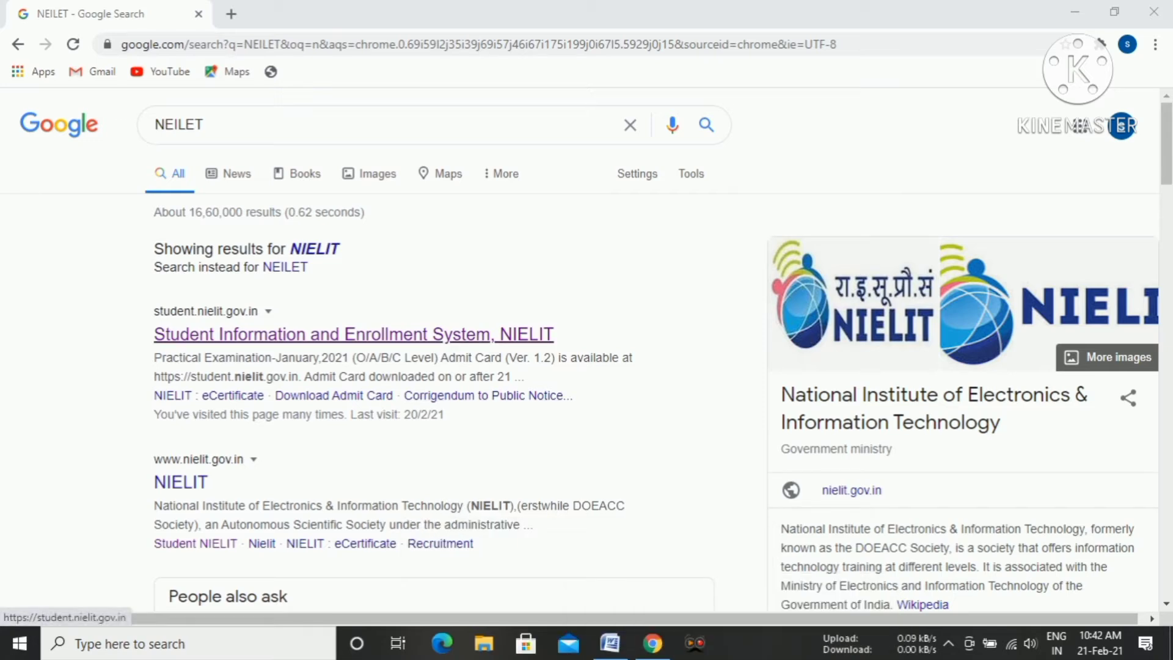
Open the Student Information and Enrollment System, NIELIT search result and dismiss the Important notice.
left_click(354, 334)
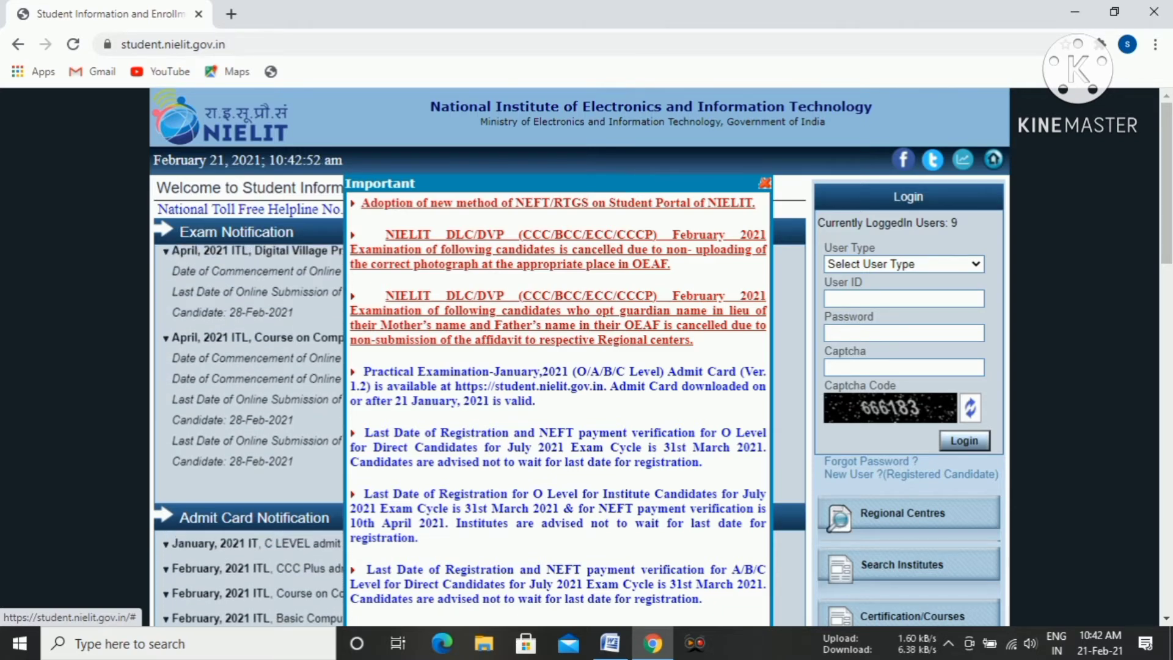
left_click(764, 184)
scroll(476, 355, "down", 4)
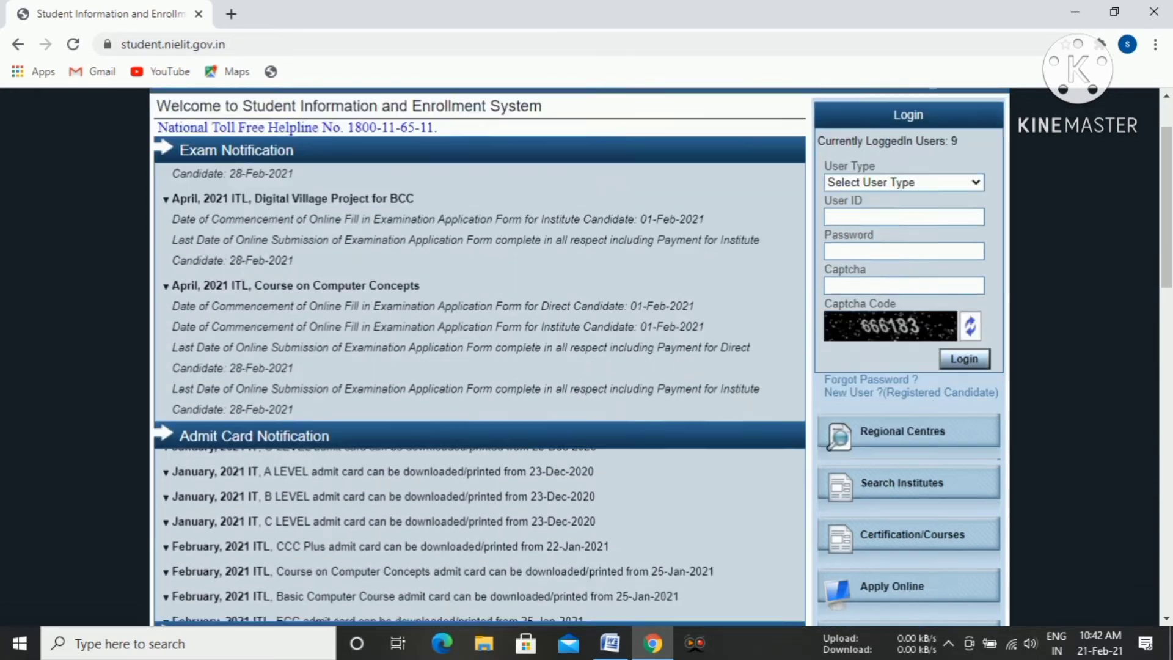
scroll(477, 354, "down", 1)
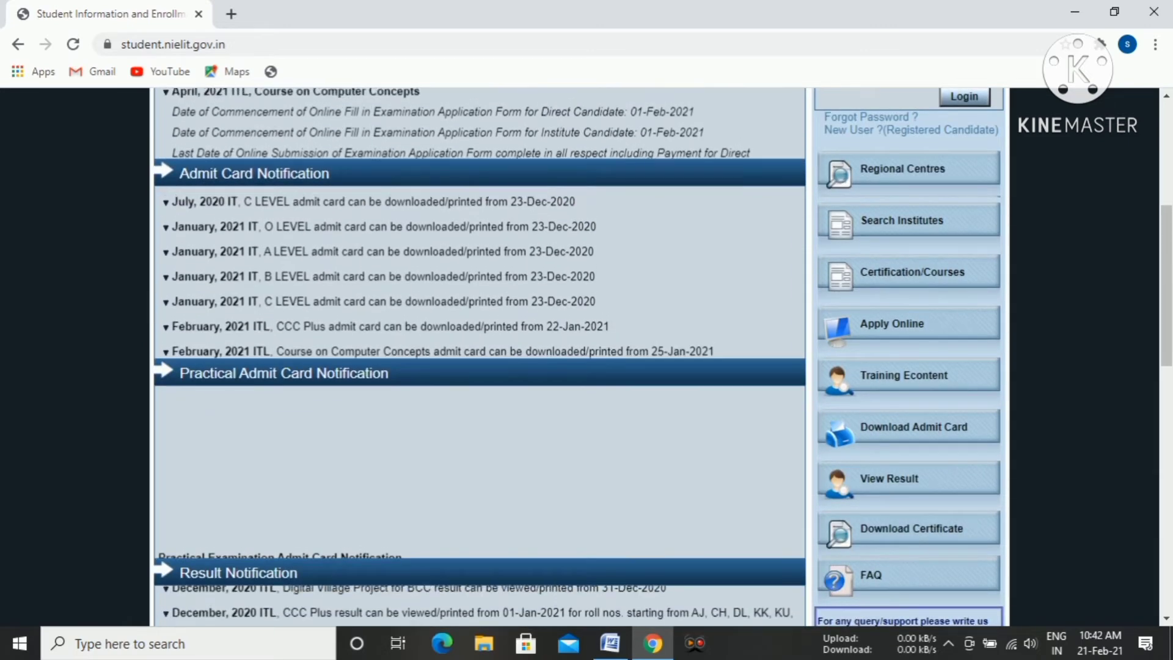
Outline the Apply Online, Download Admit Card, View Result and Download Certificate links in red, and clear the markup.
left_click_drag(409, 544, 256, 430)
left_click(587, 430)
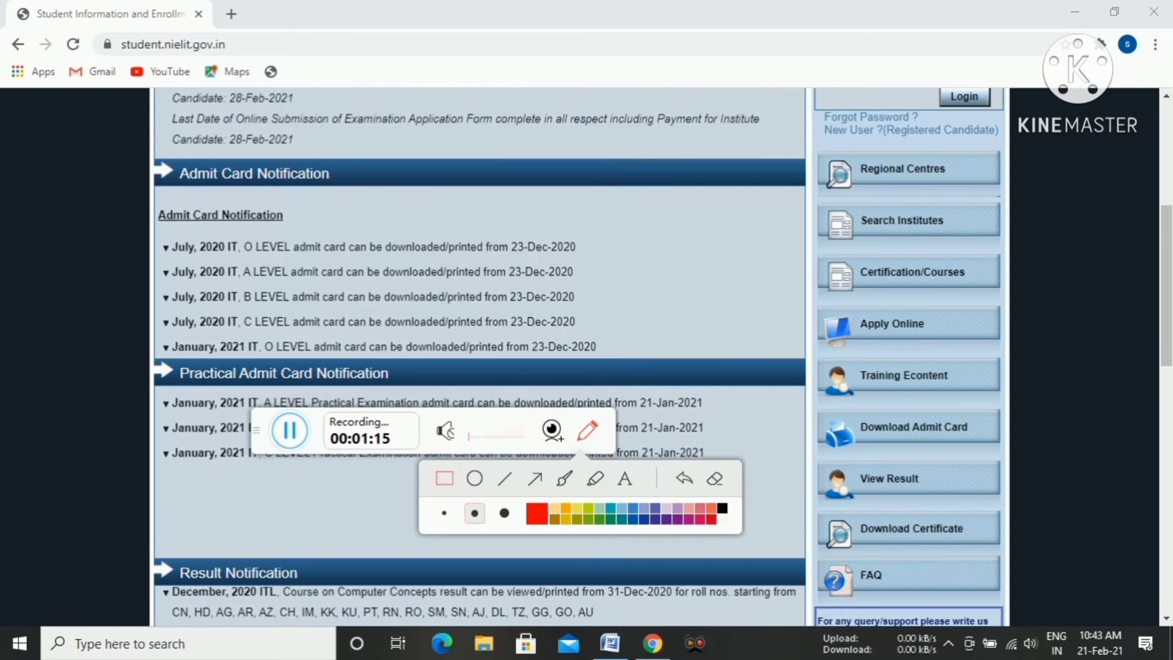
left_click_drag(810, 305, 996, 340)
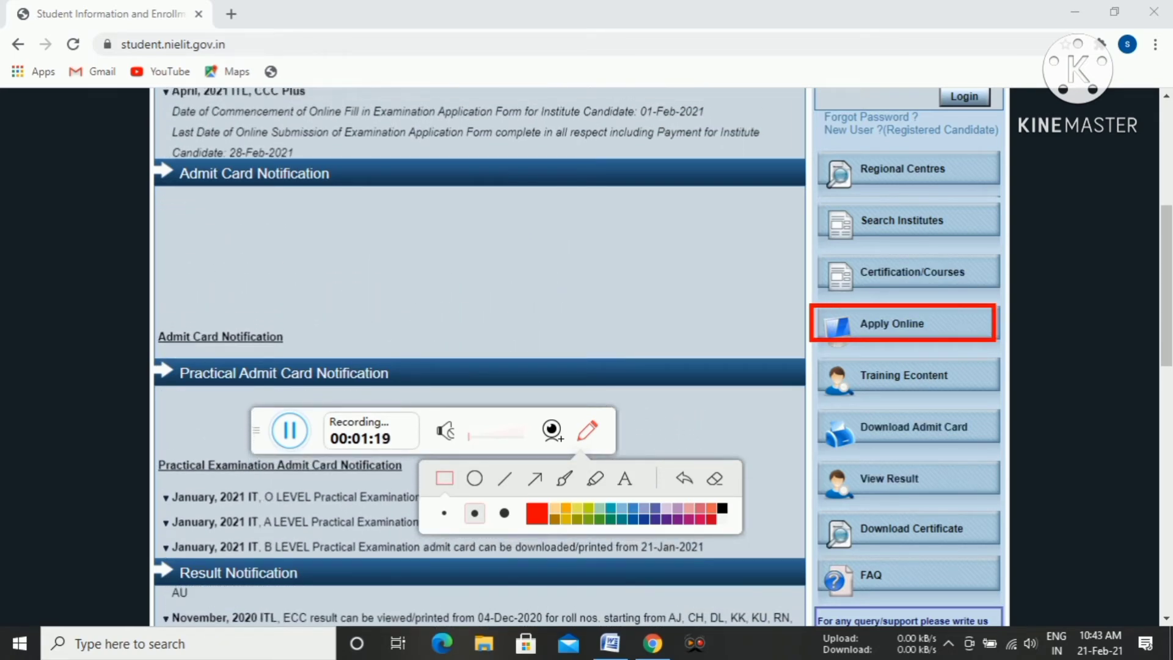
mouse_move(810, 402)
left_mouse_down()
mouse_move(942, 459)
mouse_move(1008, 450)
left_mouse_up()
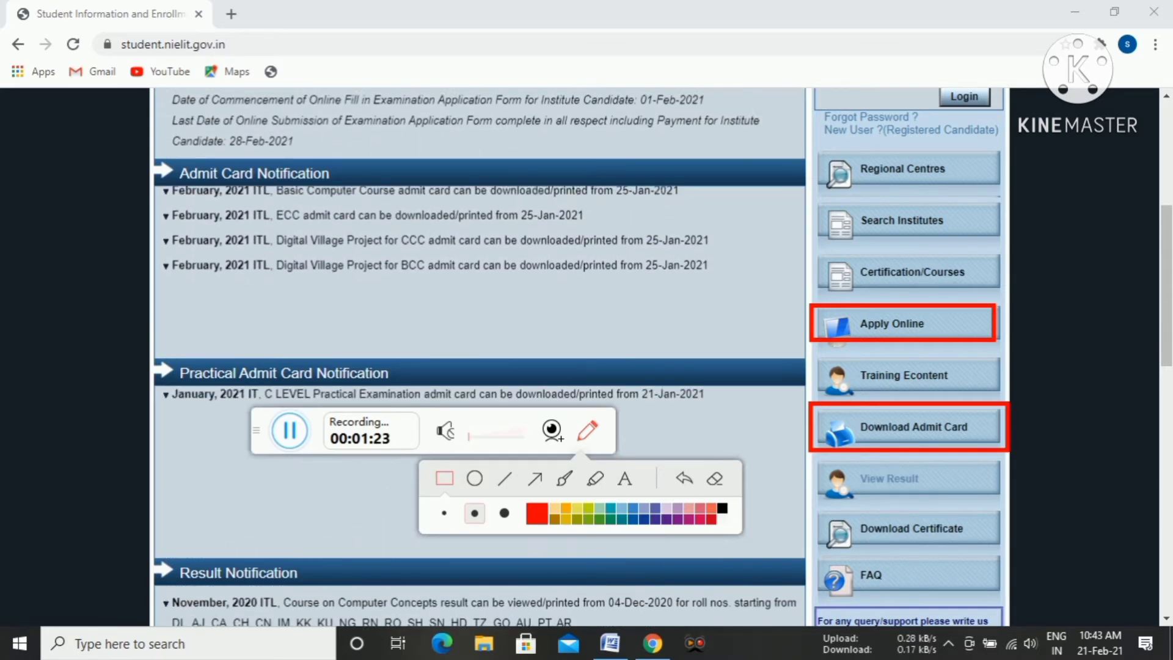
mouse_move(802, 458)
left_mouse_down()
mouse_move(843, 514)
mouse_move(984, 515)
mouse_move(1006, 501)
left_mouse_up()
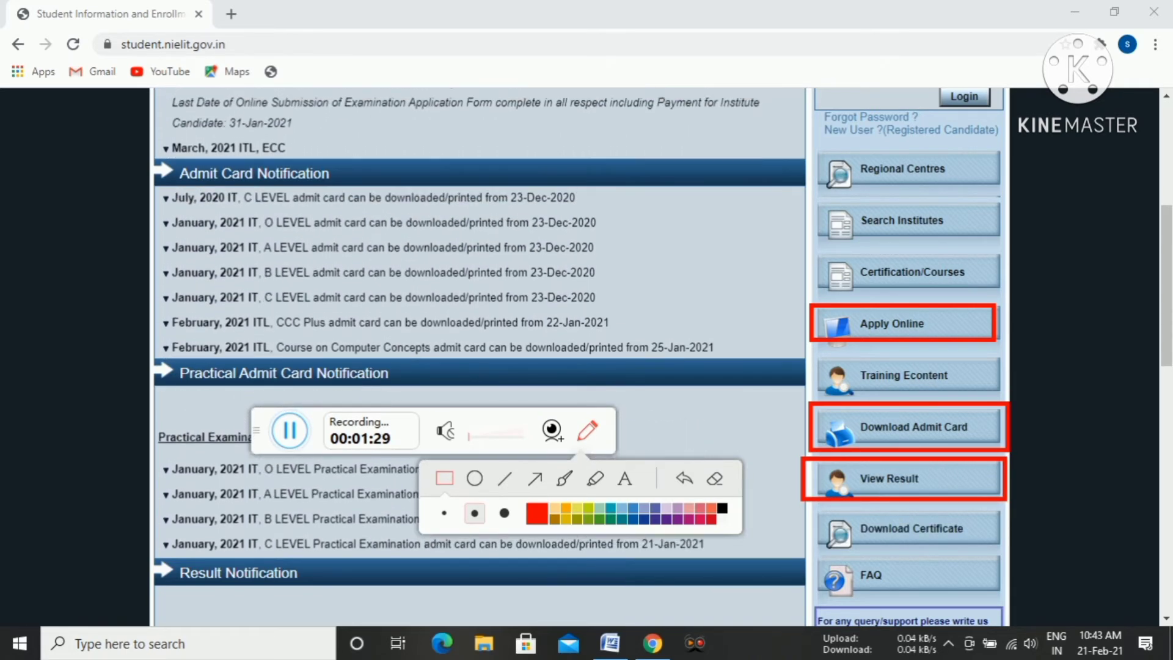
mouse_move(806, 512)
left_mouse_down()
mouse_move(927, 548)
mouse_move(1006, 547)
left_mouse_up()
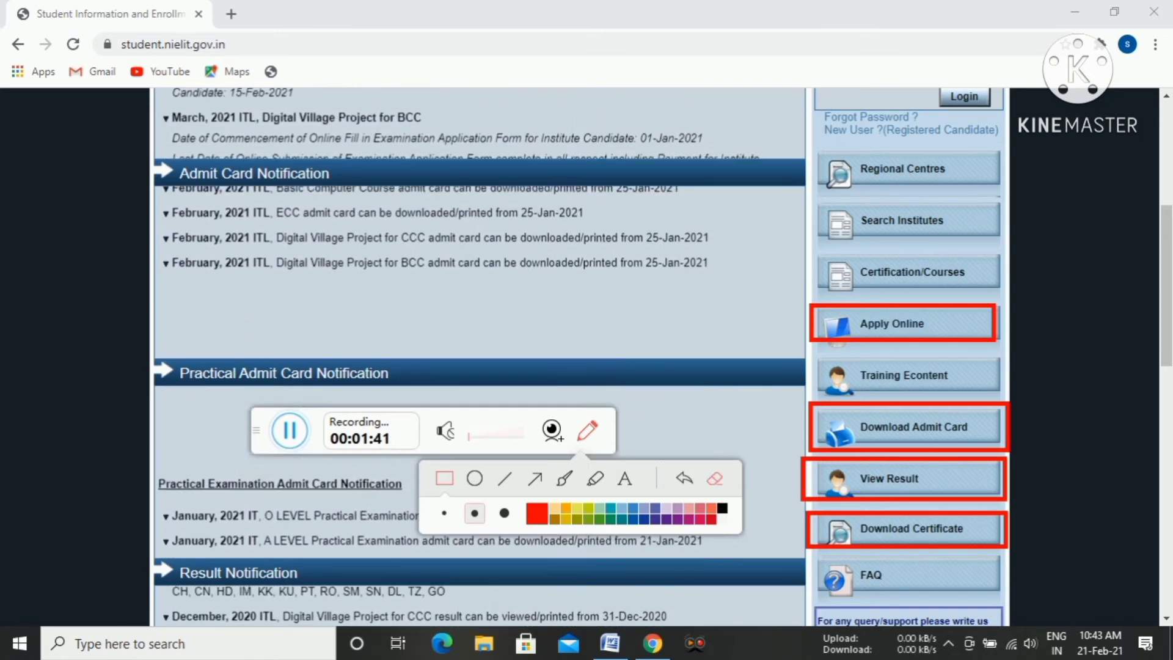
left_click(714, 478)
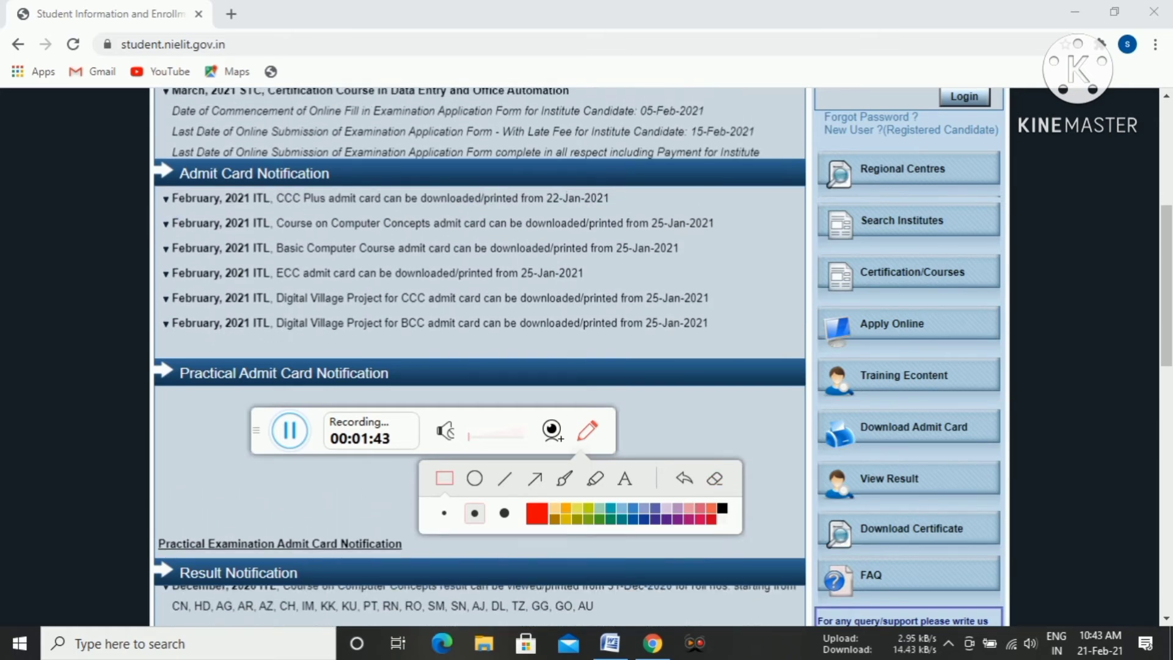
left_click(587, 431)
Open the Apply Online page listing the certifications and courses.
left_click(892, 323)
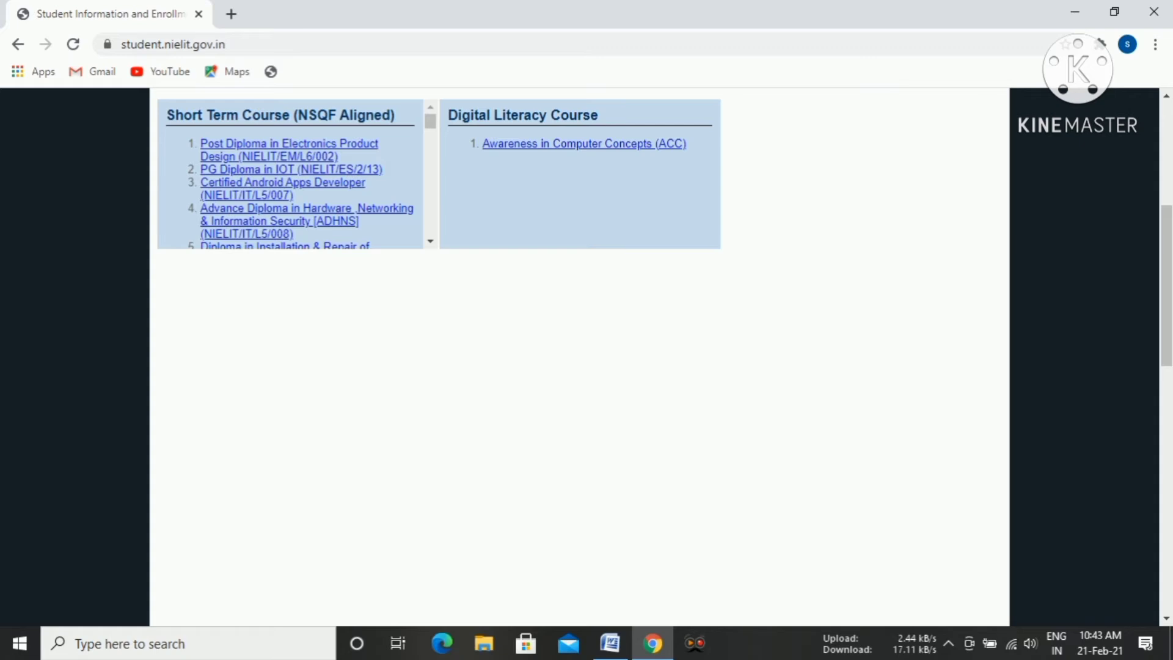
scroll(580, 357, "up", 3)
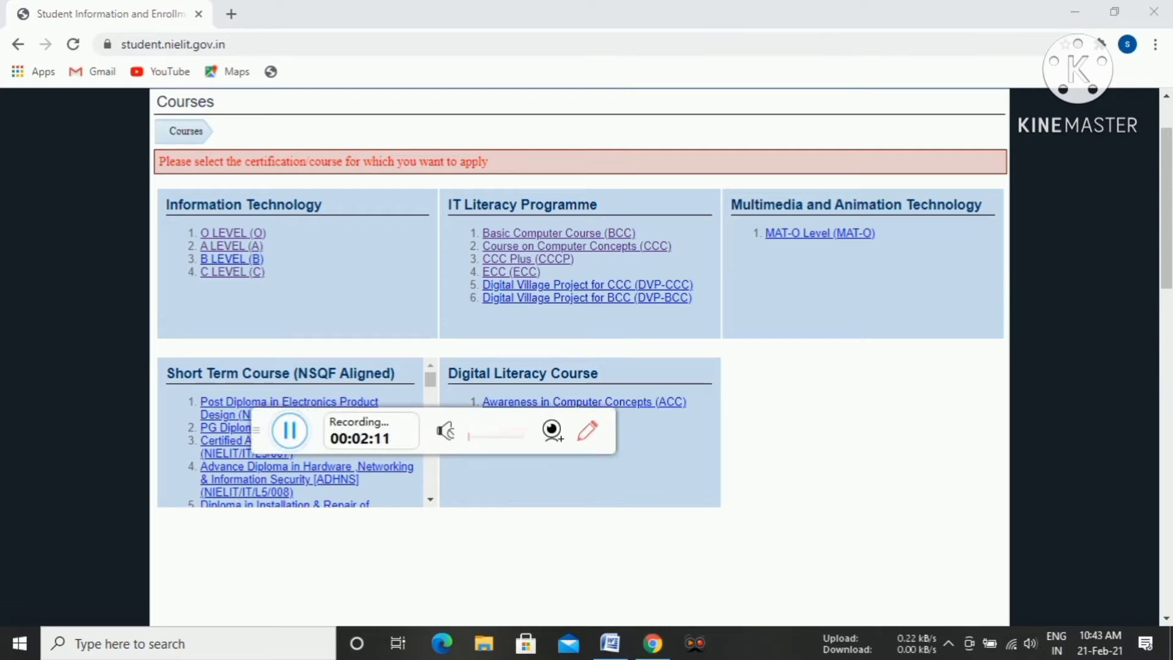
Outline the Course on Computer Concepts (CCC) link with a red rectangle and clear the markup.
left_click(587, 430)
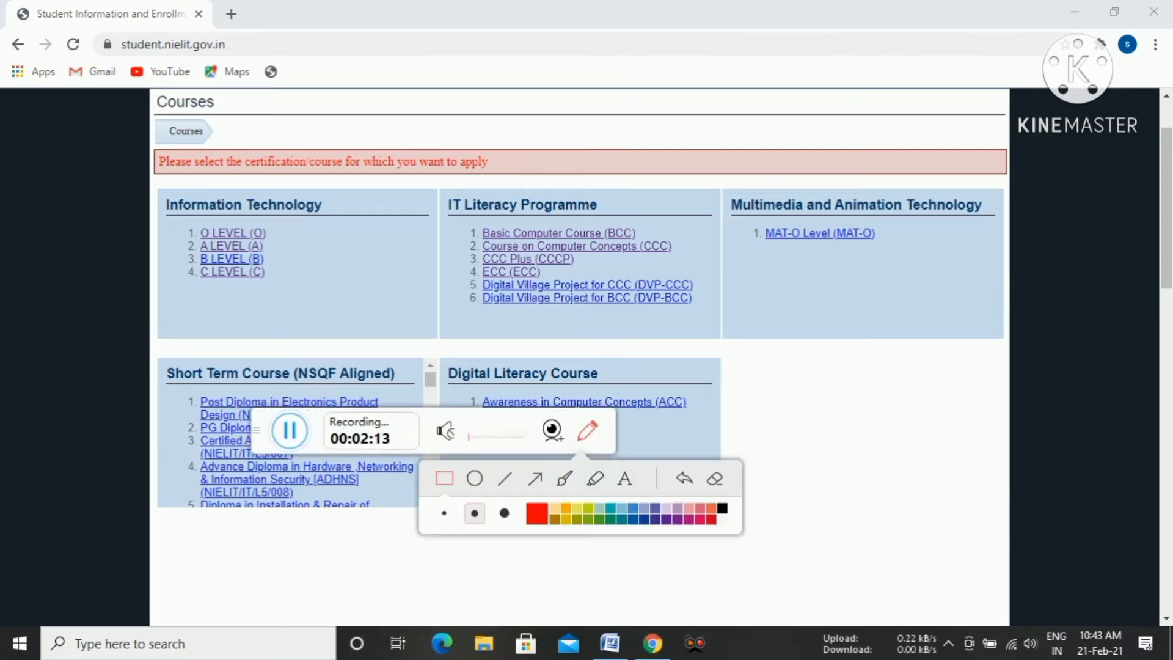
mouse_move(464, 236)
left_mouse_down()
mouse_move(502, 269)
mouse_move(683, 255)
left_mouse_up()
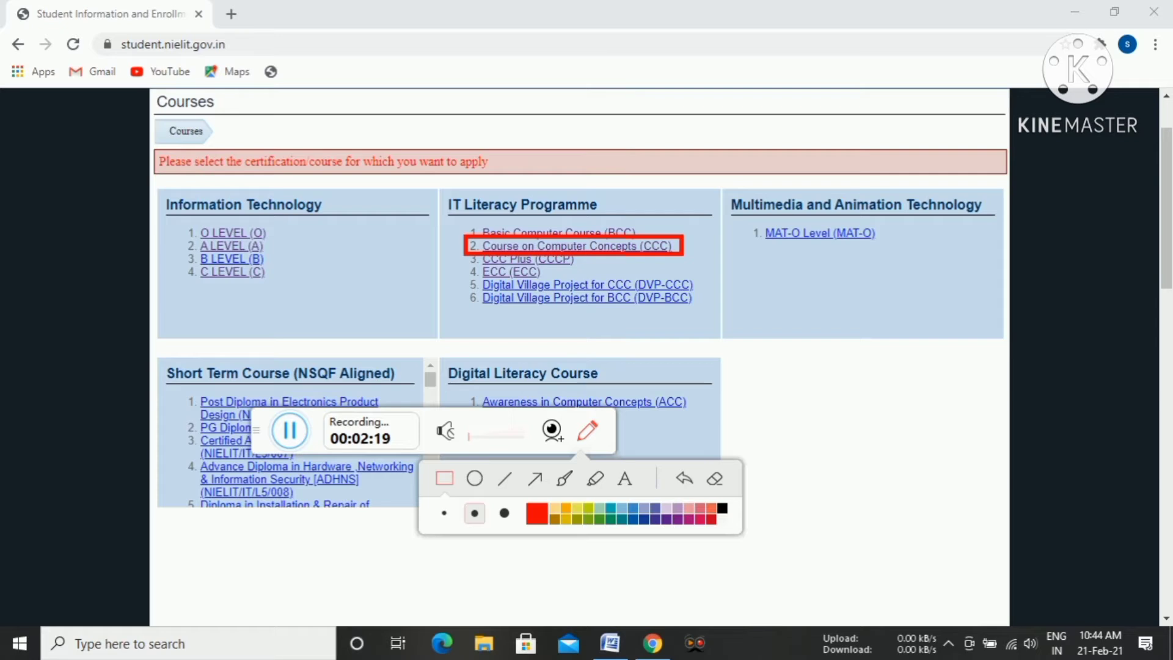
left_click(714, 478)
left_click(587, 430)
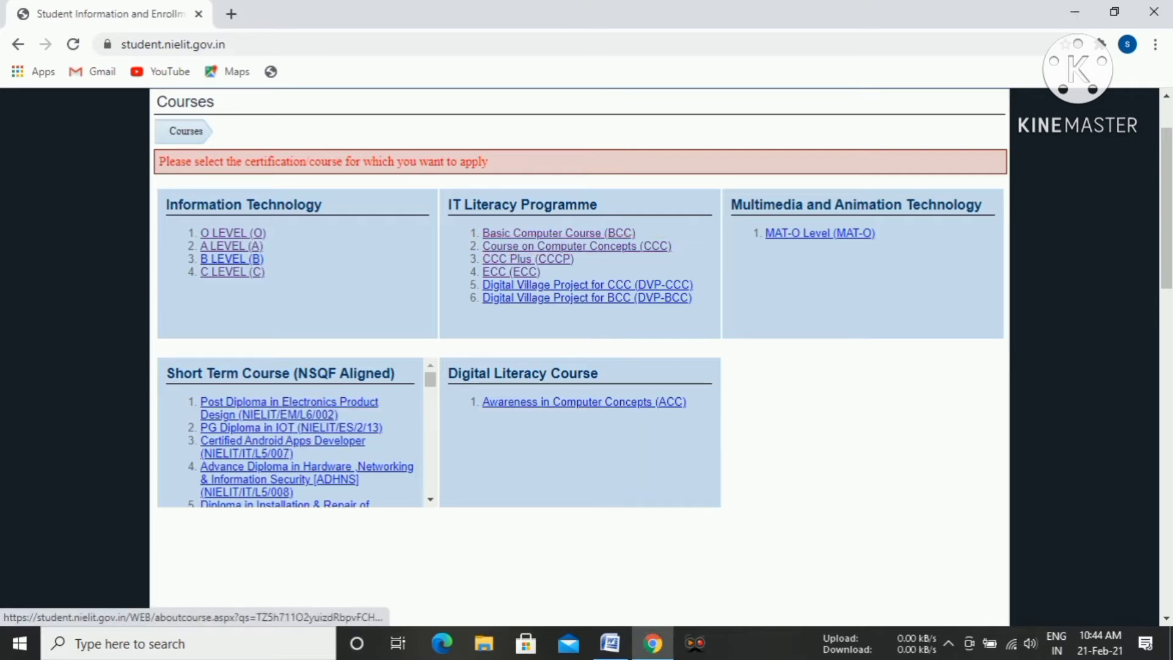
Choose Course on Computer Concepts (CCC), accept the declaration and proceed to the examination application form.
left_click(577, 246)
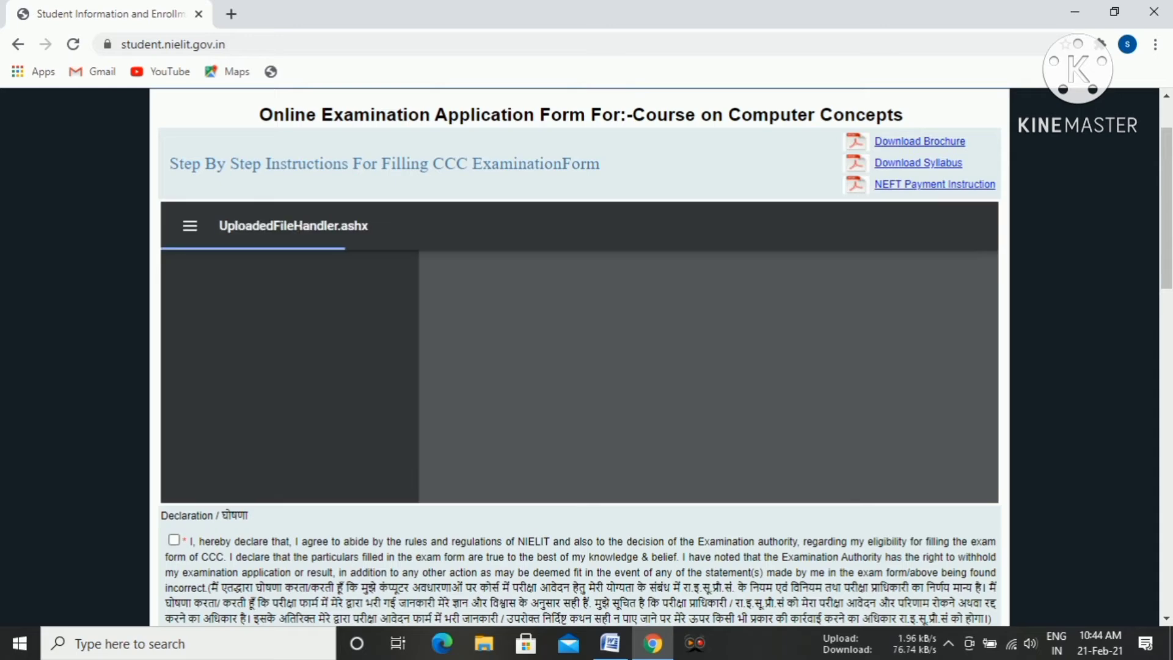
left_click(175, 540)
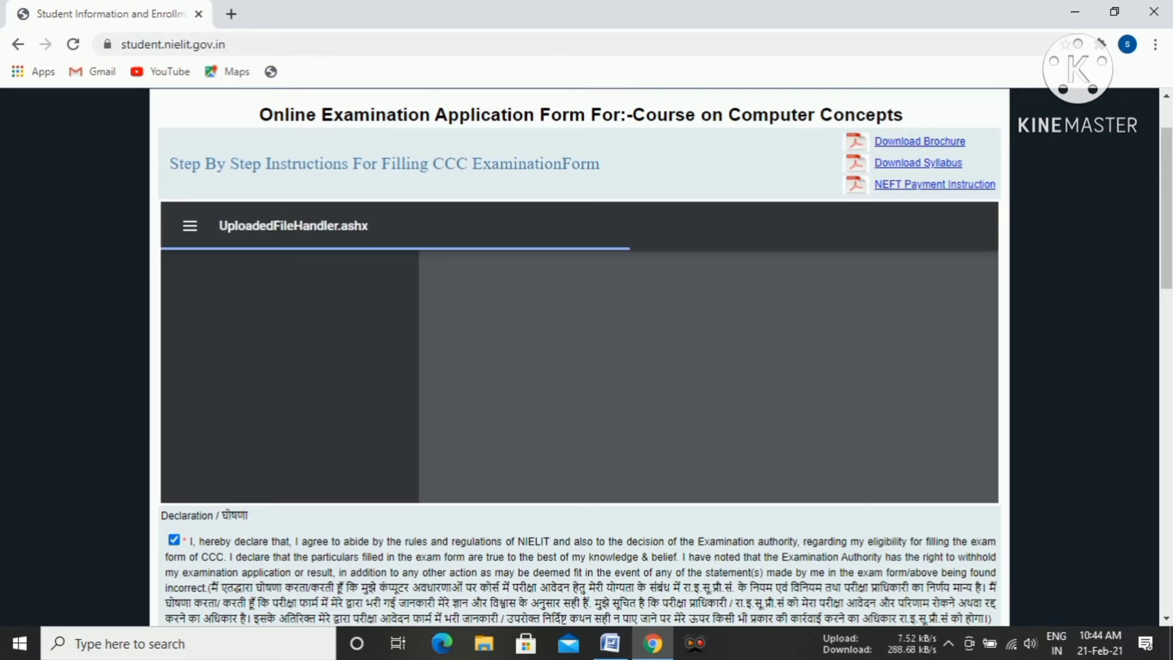
scroll(579, 355, "down", 4)
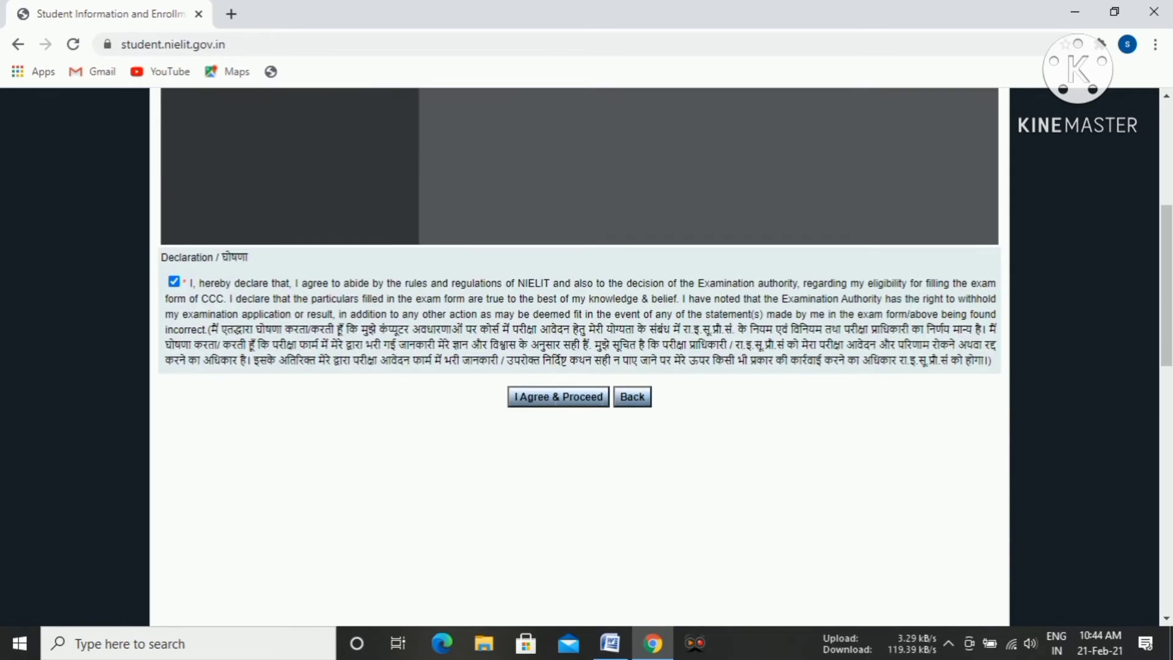
left_click(558, 397)
left_click(559, 397)
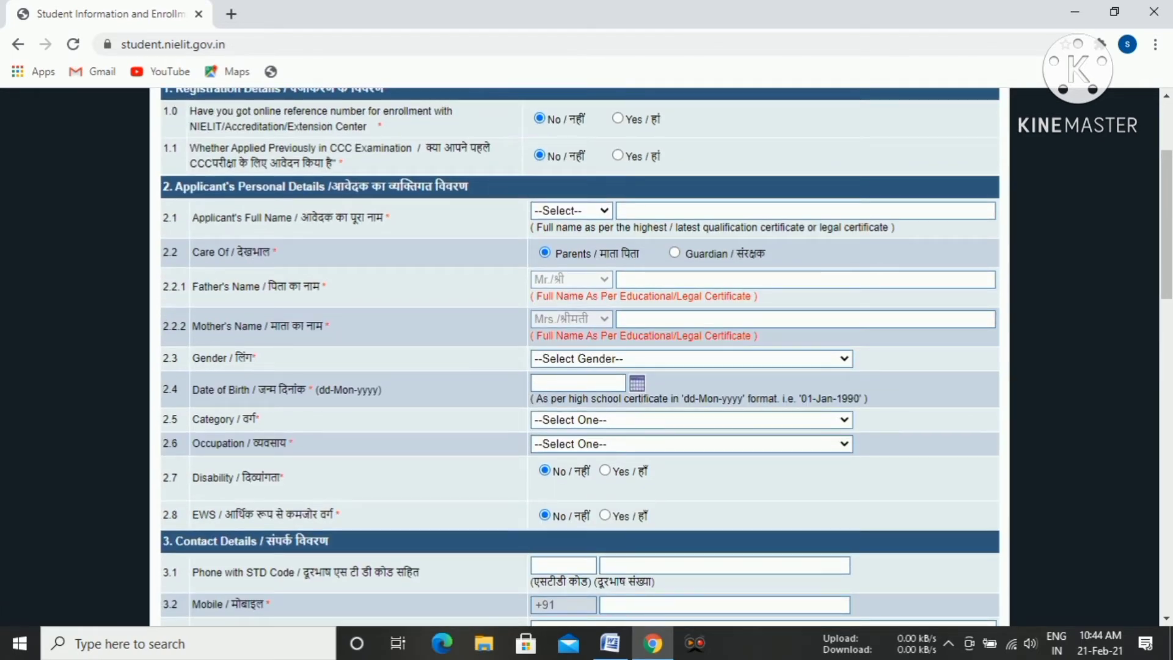
Set the applicant's title to Mr. and enter the applicant's full name in the personal details.
scroll(580, 354, "up", 3)
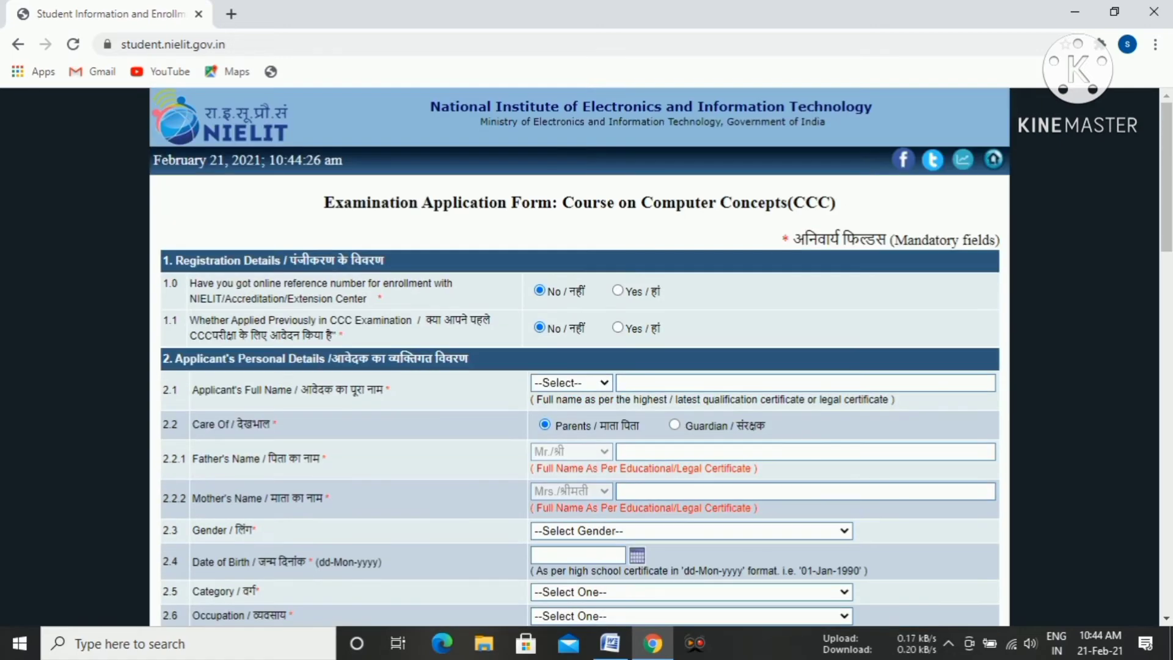
scroll(580, 354, "down", 9)
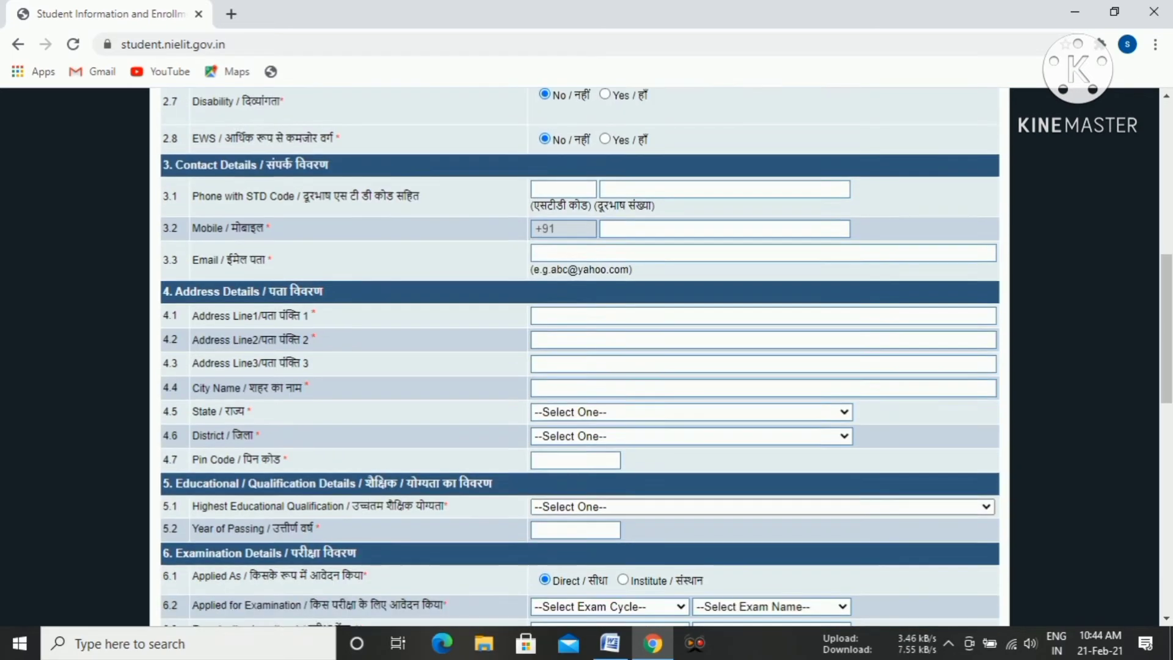
scroll(581, 354, "down", 8)
scroll(580, 355, "up", 11)
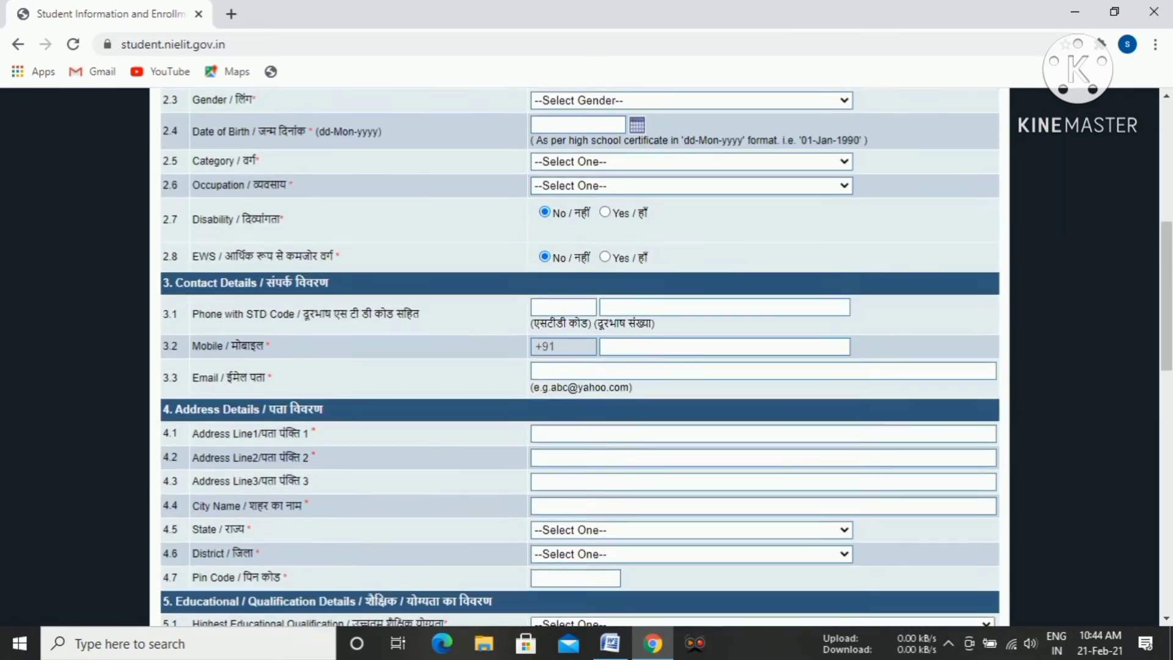
scroll(580, 354, "up", 4)
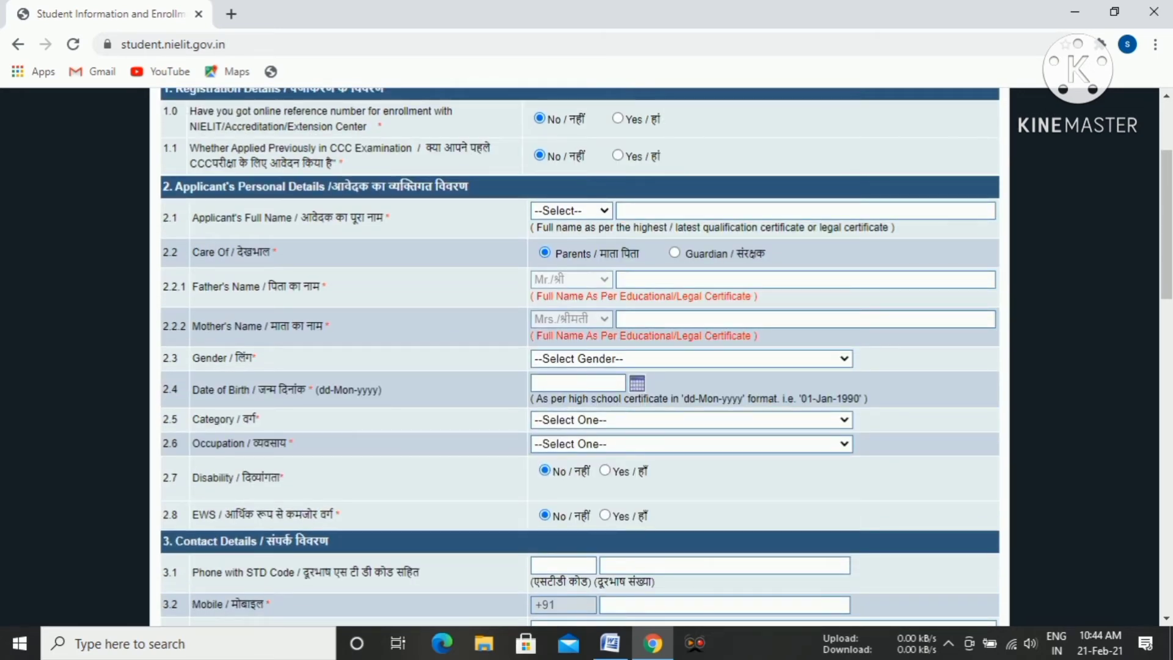
scroll(581, 354, "up", 2)
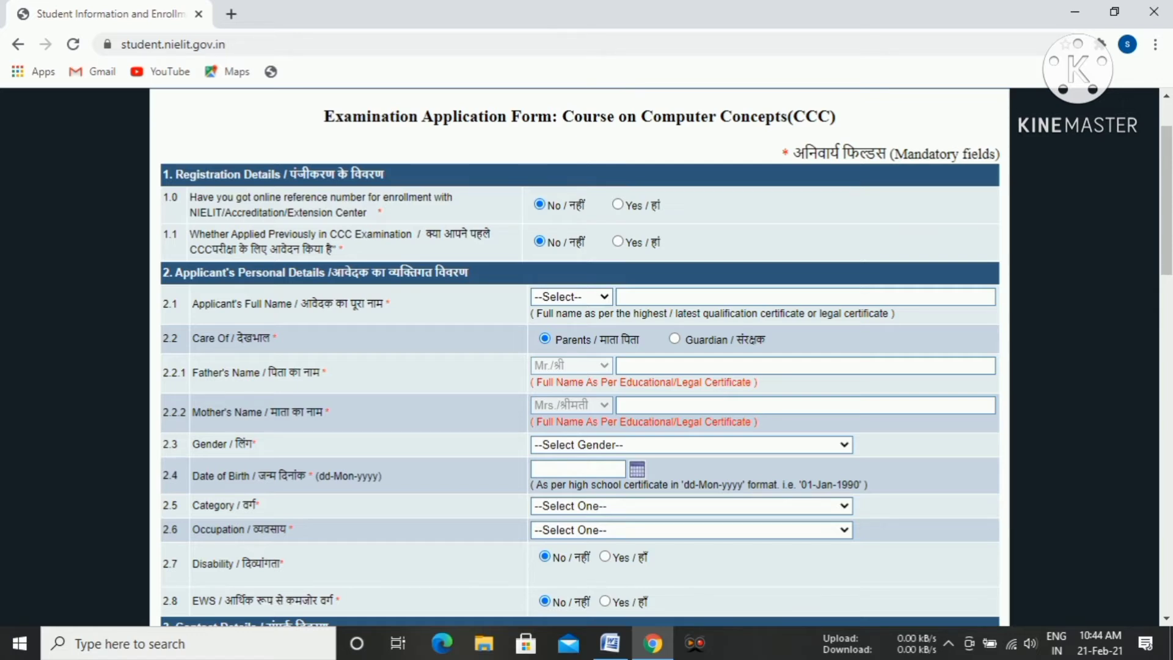
left_click(572, 296)
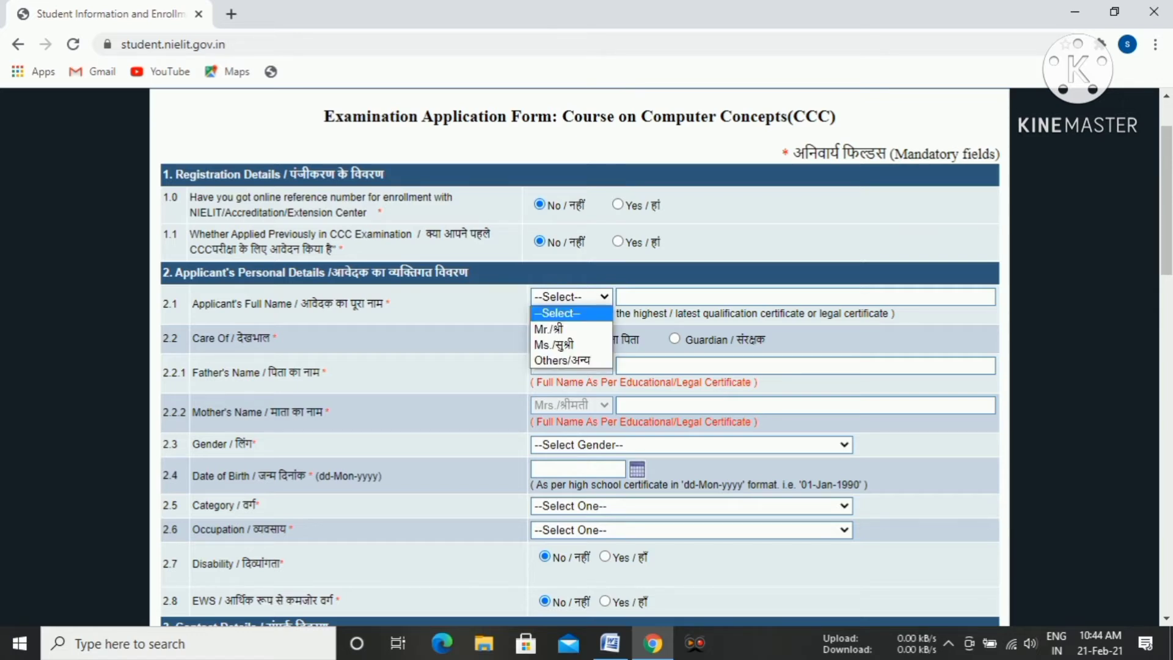
left_click(559, 329)
left_click(691, 297)
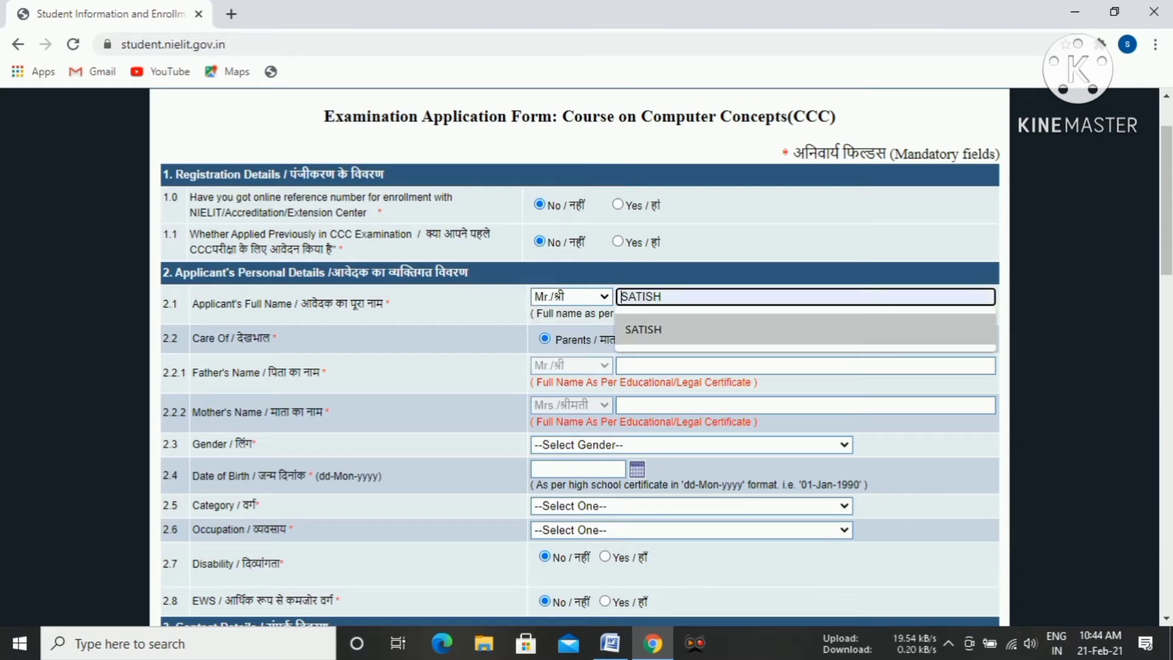
left_click(684, 329)
Enter the father's name and the mother's name in the applicant's personal details.
left_click(690, 366)
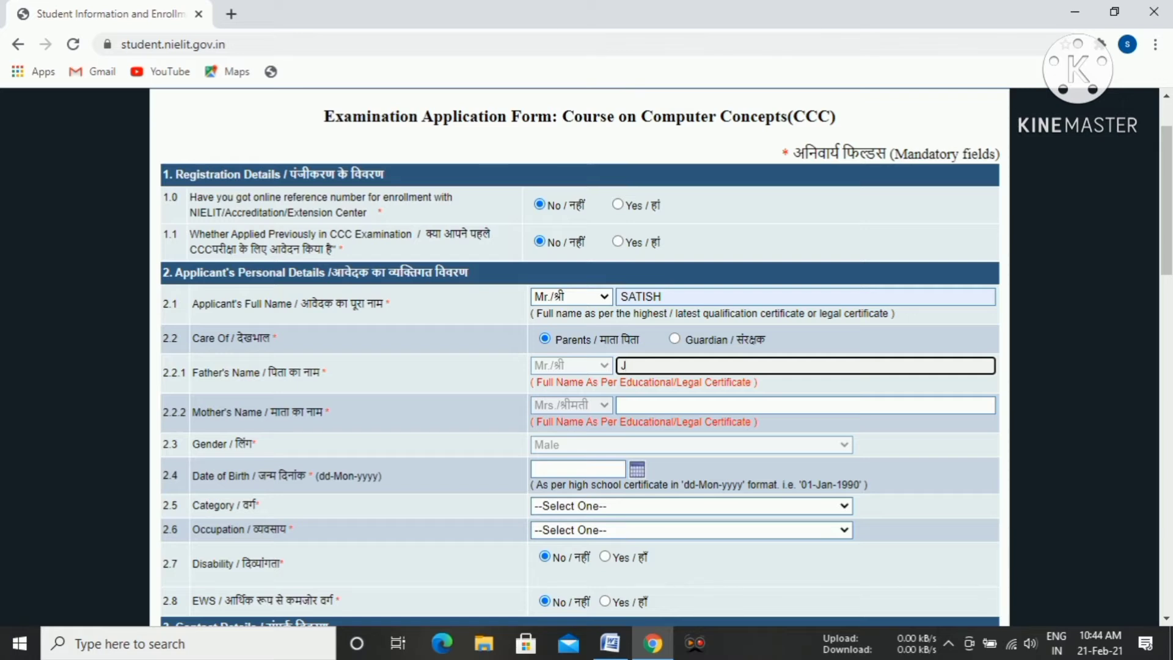
type("Jhna")
type("jan")
left_click(621, 405)
type("g")
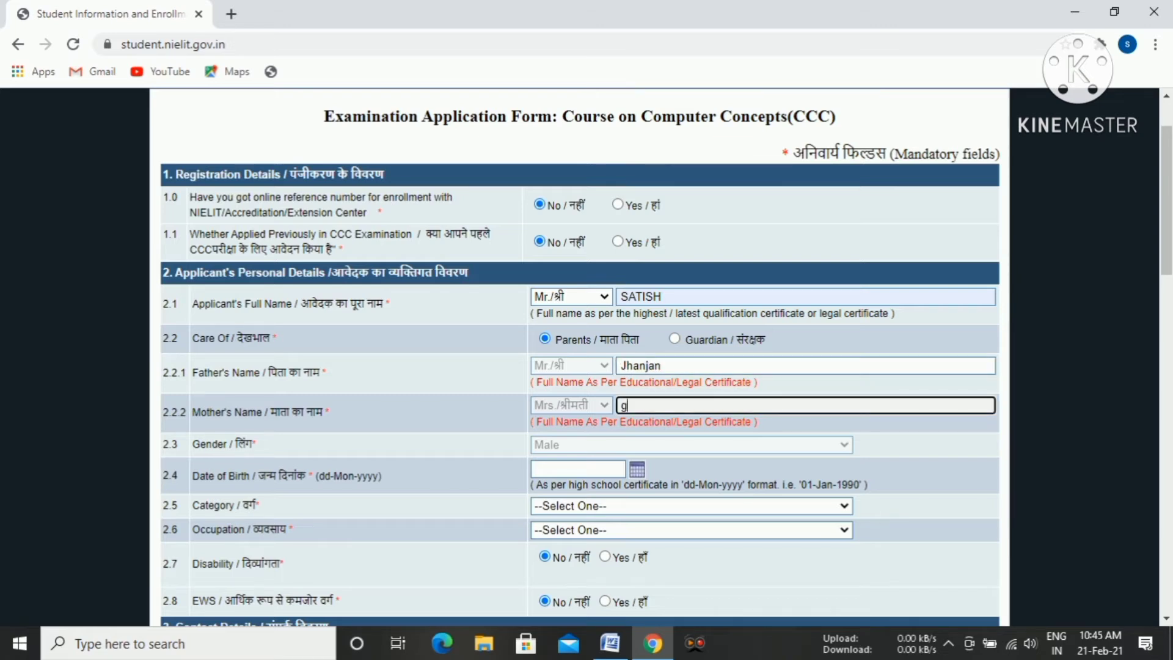
type("an")
key("BackSpace")
type("G")
Enter the applicant's date of birth in the personal details.
scroll(581, 354, "down", 1)
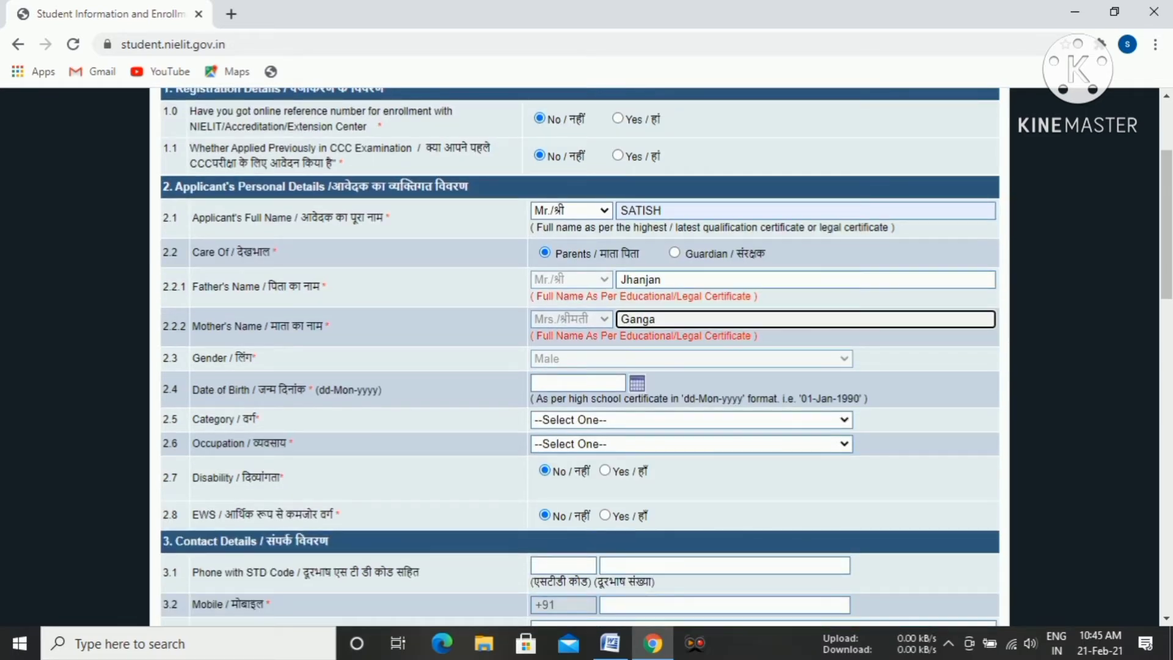
scroll(623, 233, "down", 1)
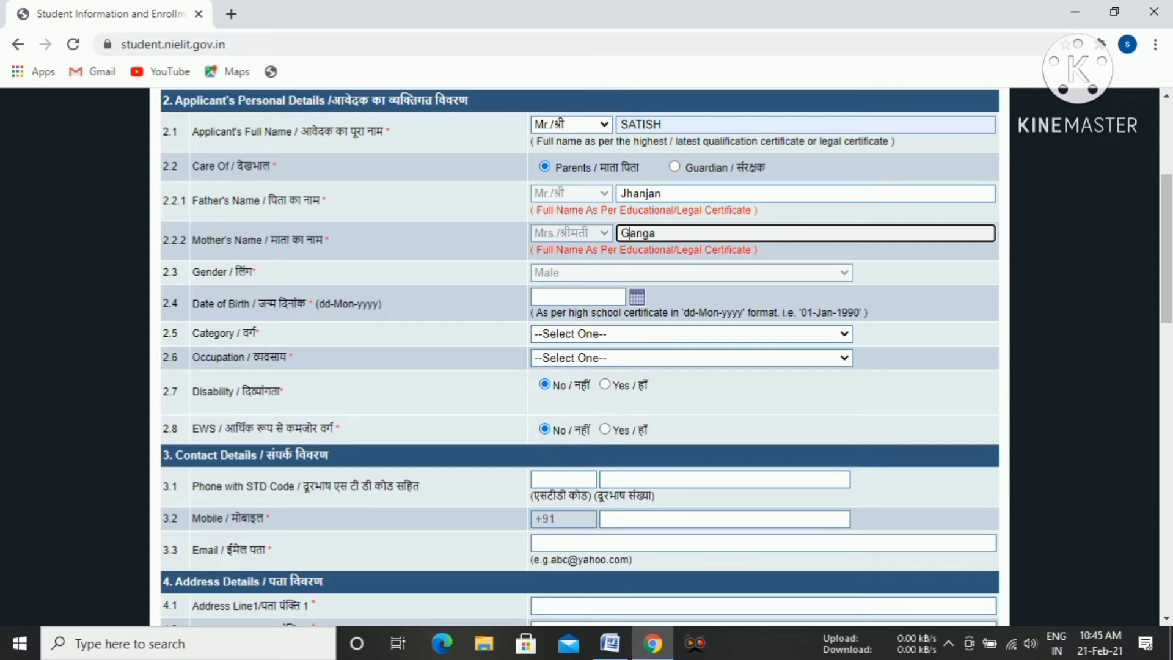
left_click(637, 297)
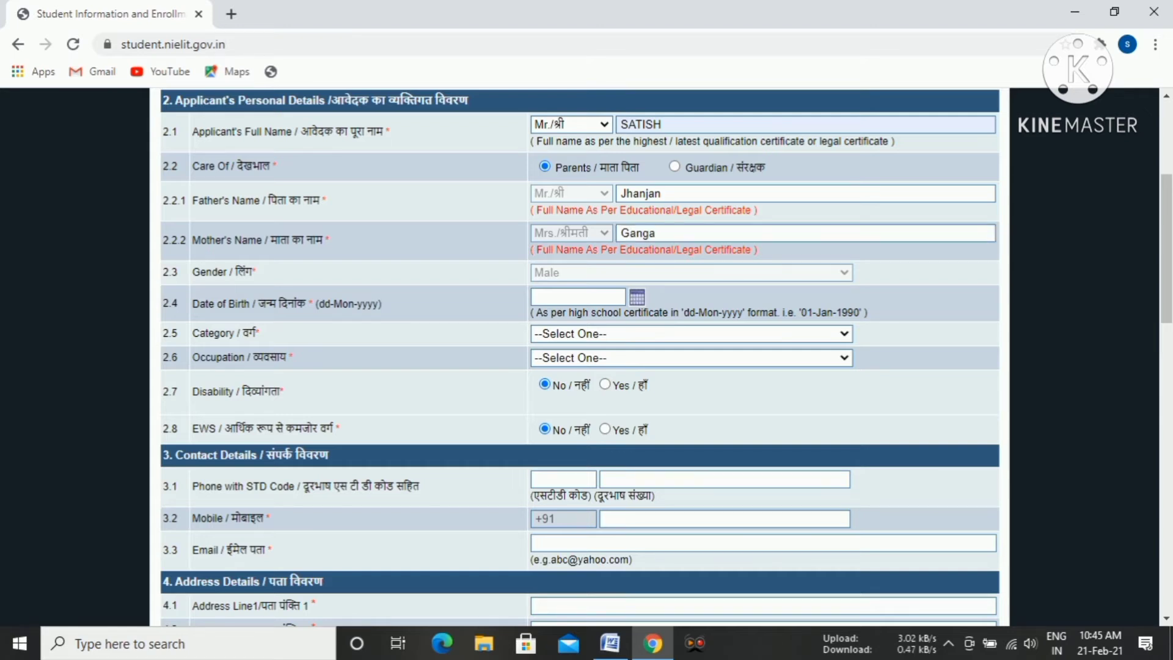
left_click(577, 297)
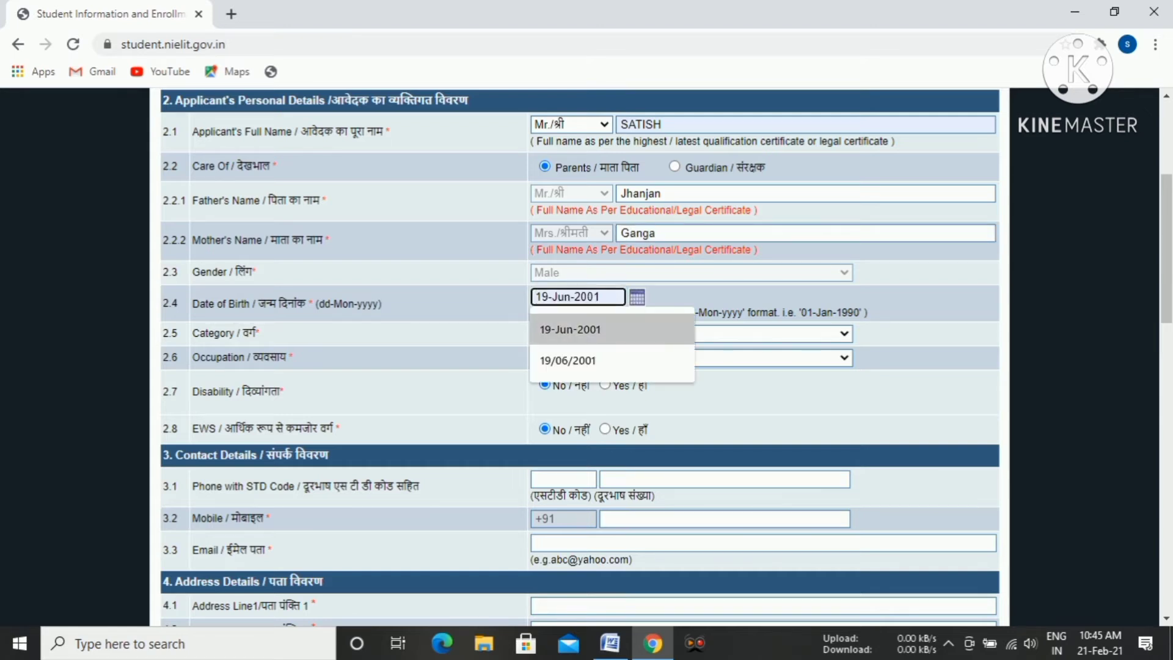
key("Return")
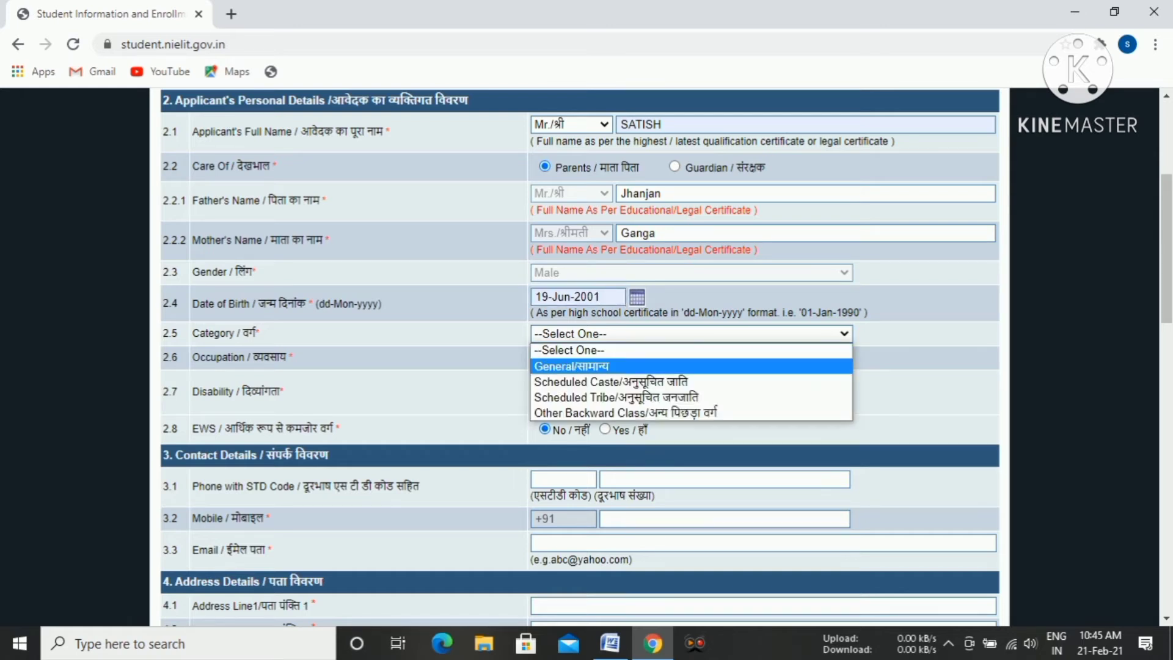
Set the applicant's category to General and the occupation to Others.
left_click(691, 366)
left_click(691, 358)
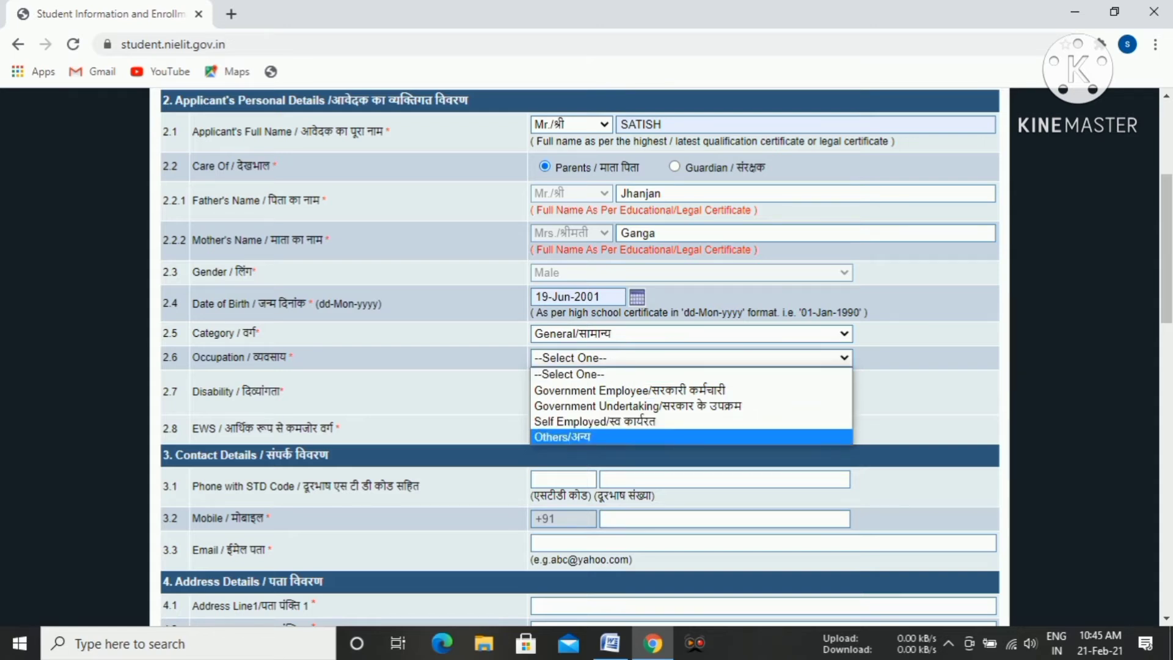
left_click(691, 437)
Enter the applicant's mobile number in the contact details.
scroll(691, 437, "down", 1)
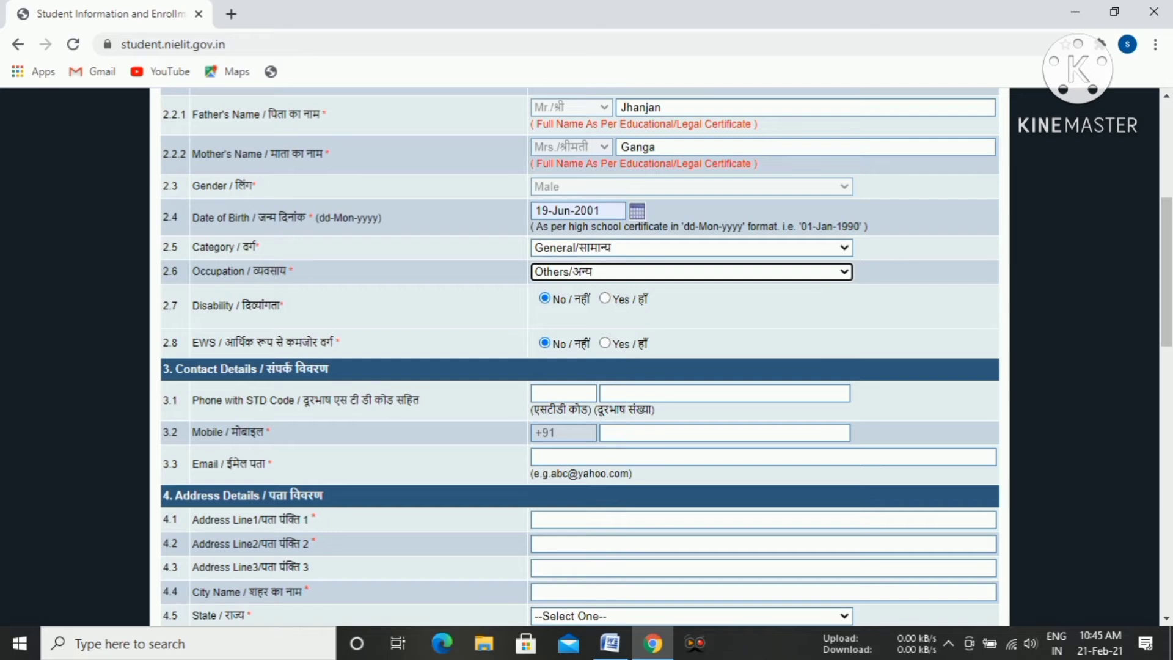
scroll(579, 354, "down", 3)
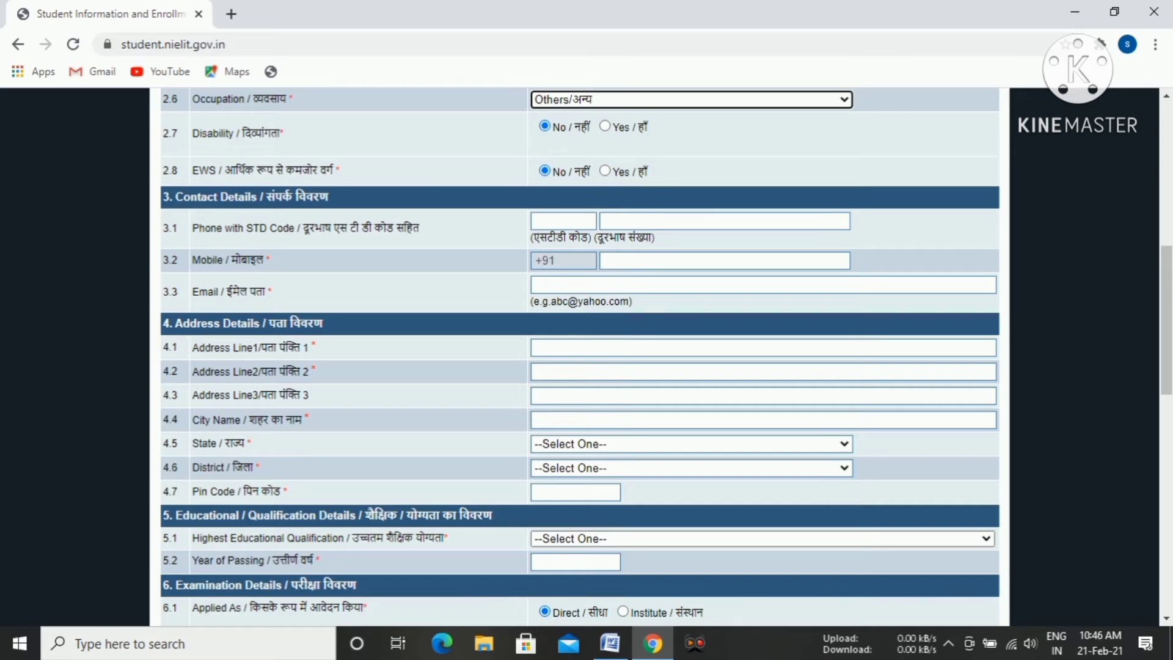
left_click(724, 261)
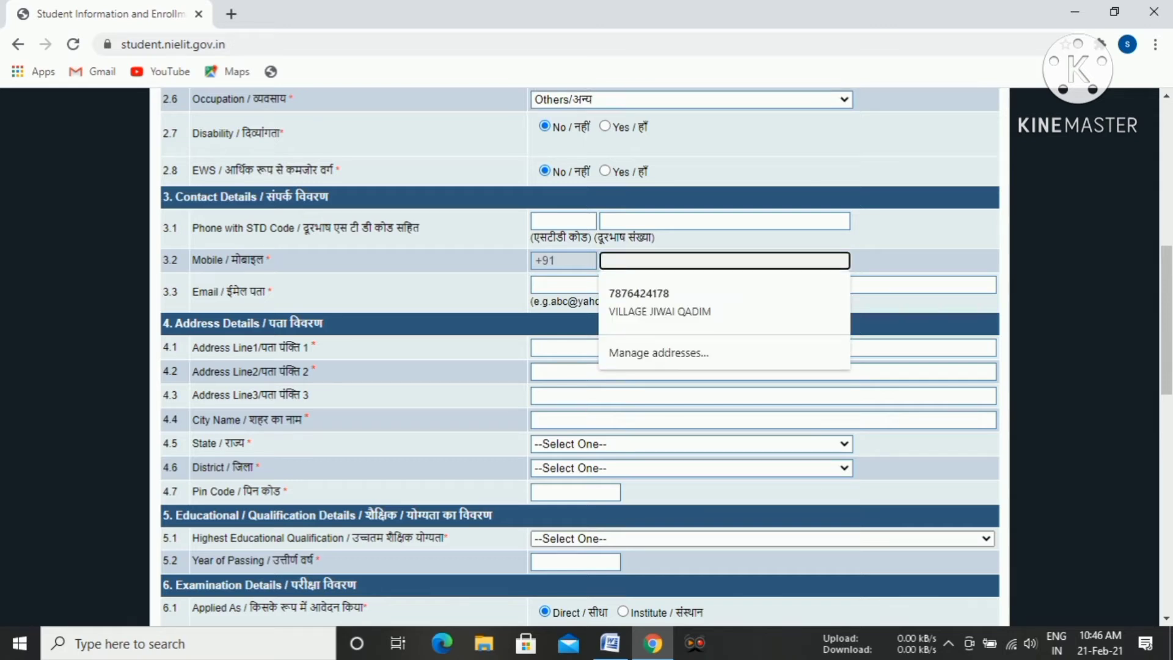
left_click(922, 261)
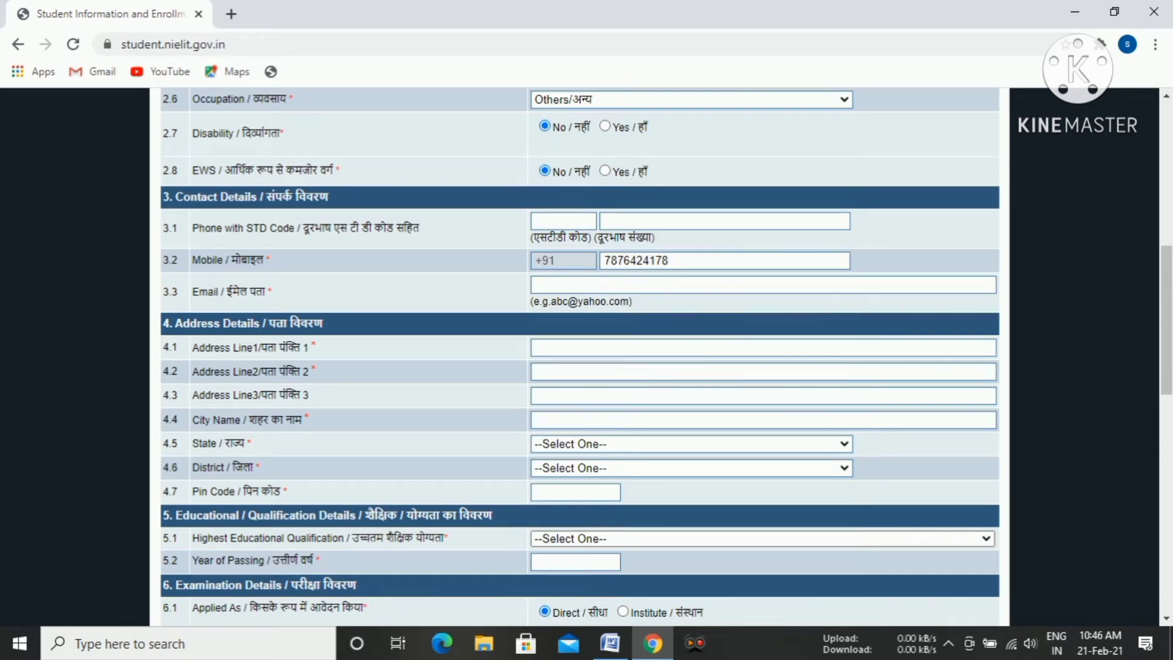
Enter the applicant's email address in the contact details.
left_click(659, 284)
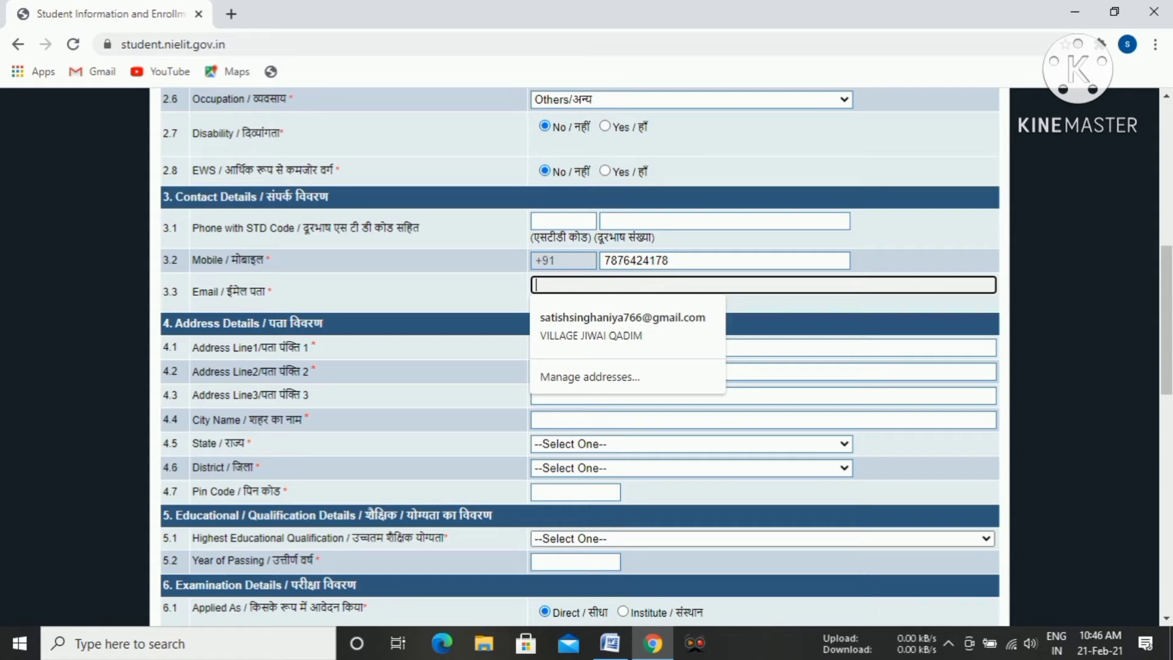
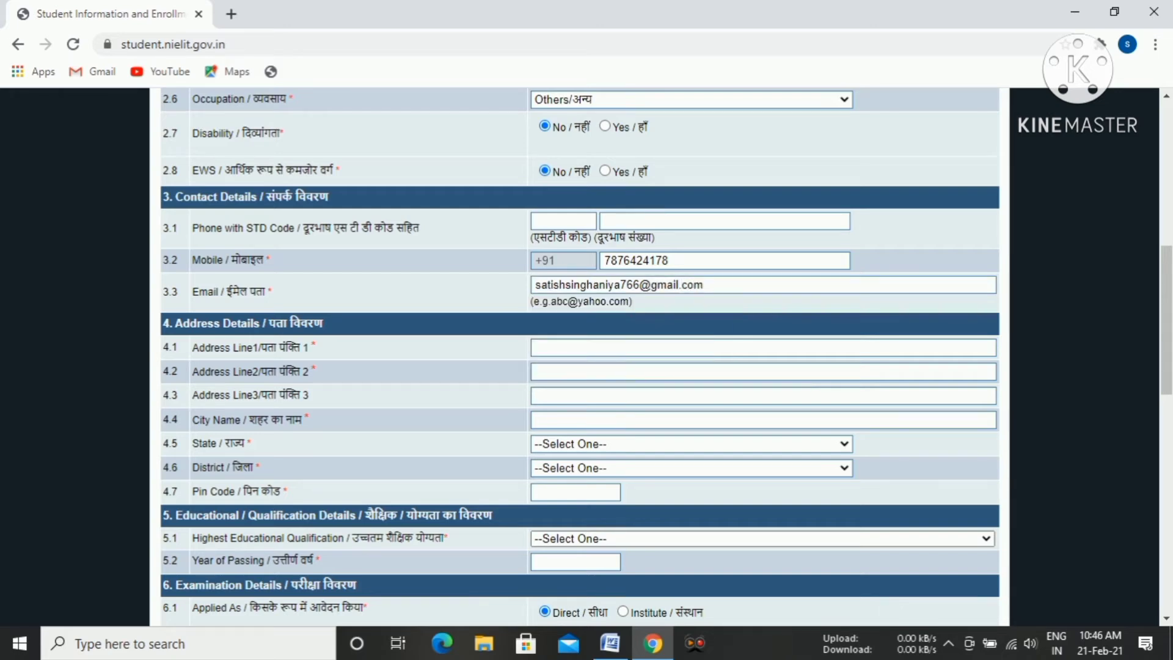
Fill in the address details with the first saved address suggested for Address Line 1.
scroll(580, 357, "down", 1)
left_click(763, 262)
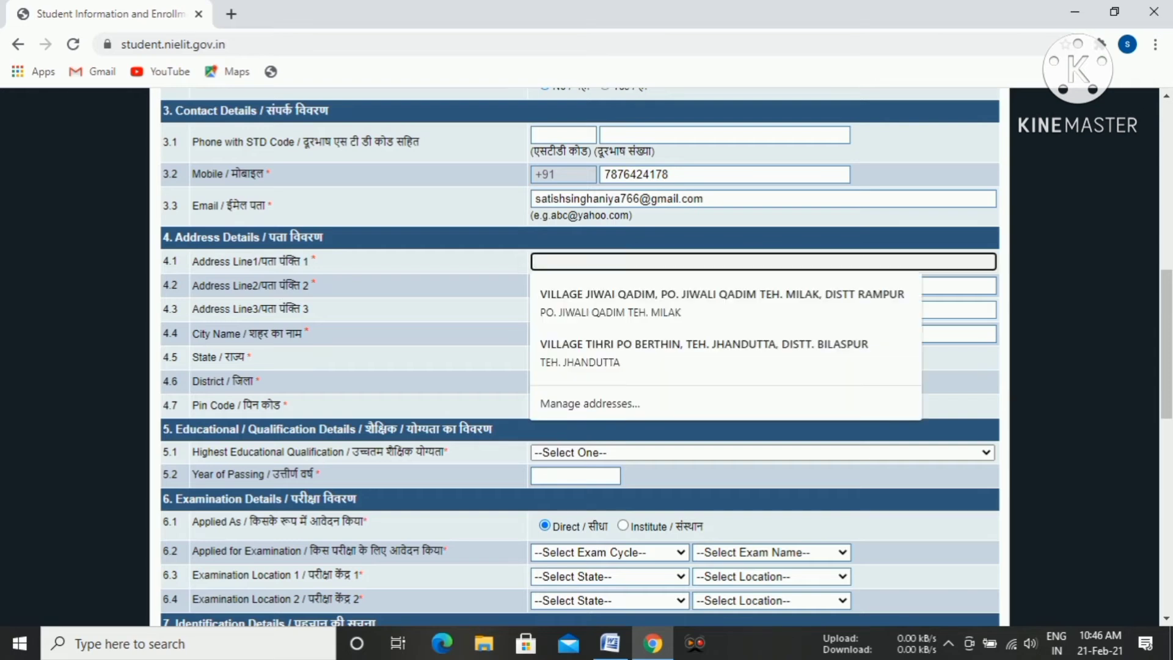
key("Down")
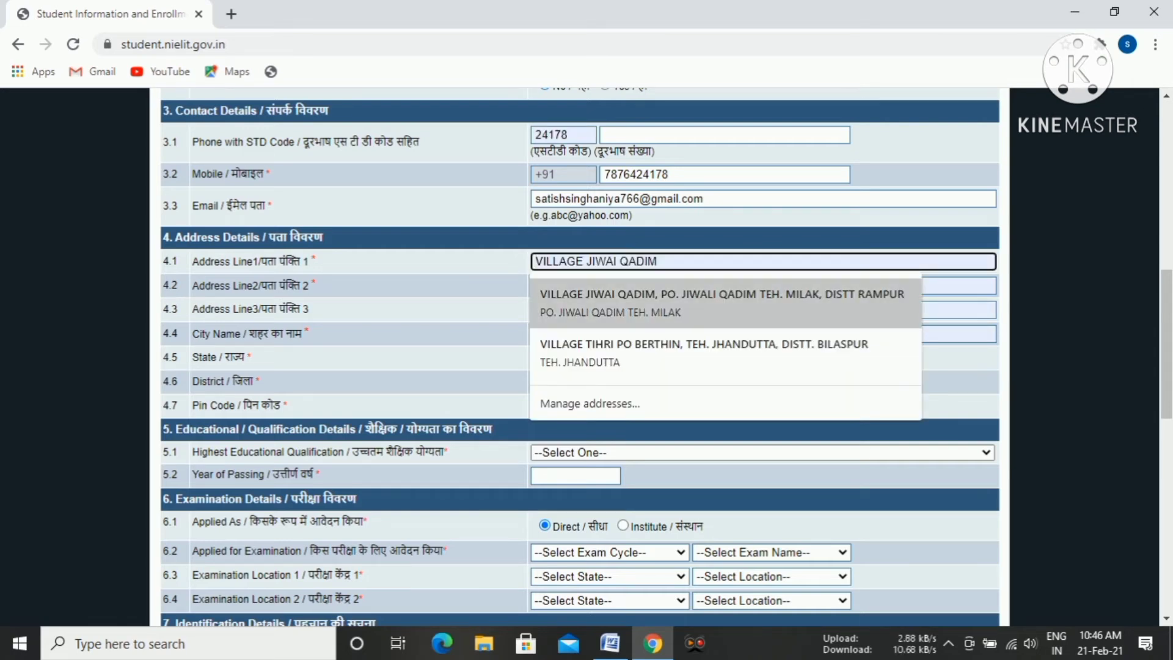
key("Return")
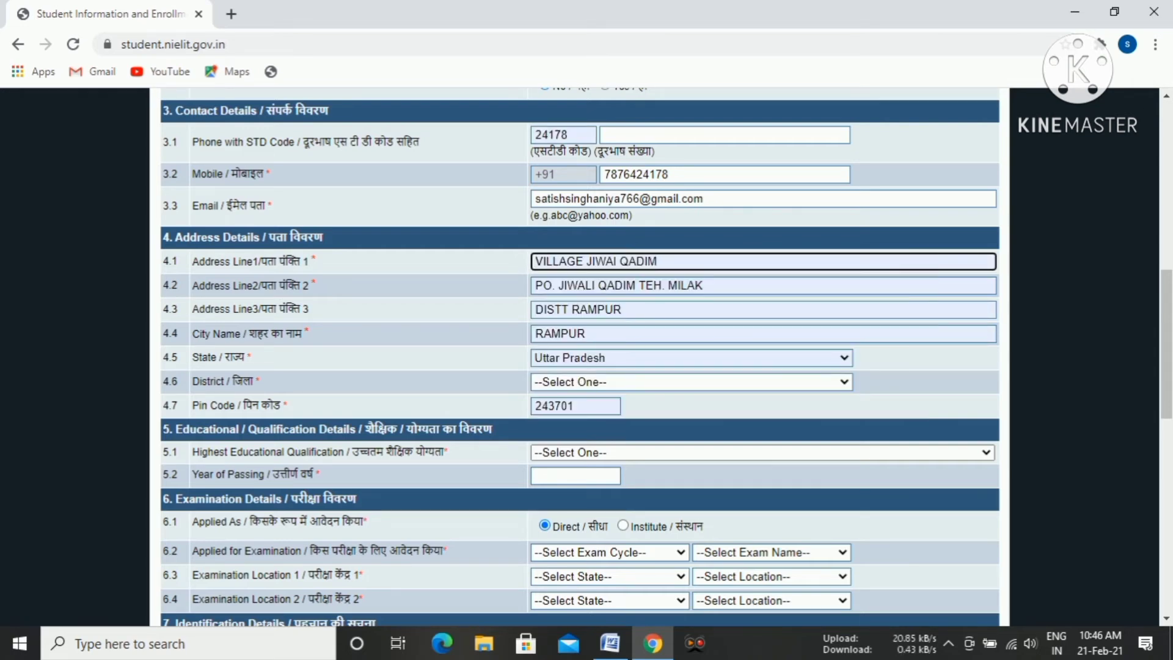
Clear the autofilled STD code from the phone entry in the contact details.
left_click(568, 135)
key("BackSpace")
key("BackSpace")
key("BackSpace")
key("BackSpace")
key("BackSpace")
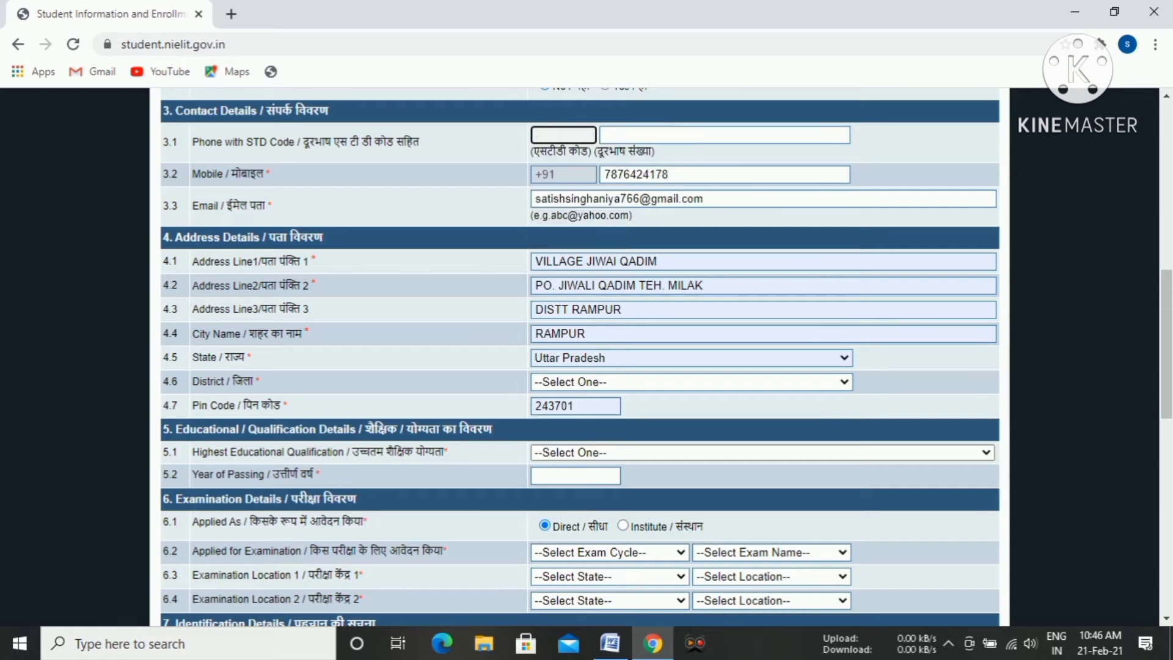
Select the district that matches the applicant's city in the address details.
scroll(579, 356, "down", 2)
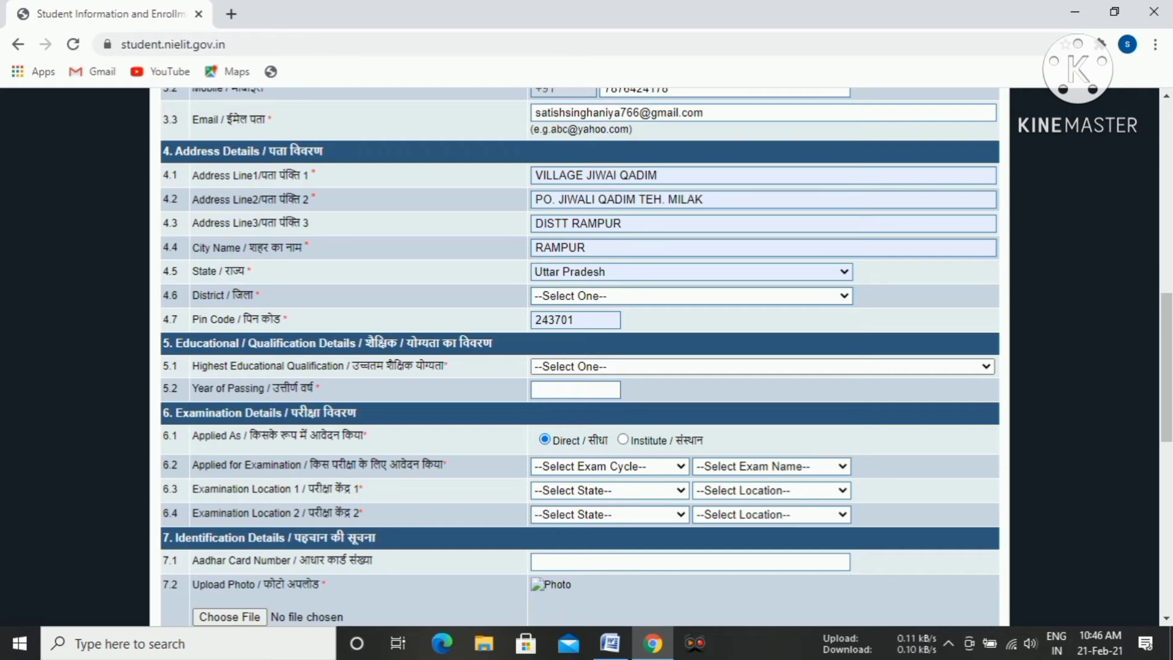
left_click(690, 296)
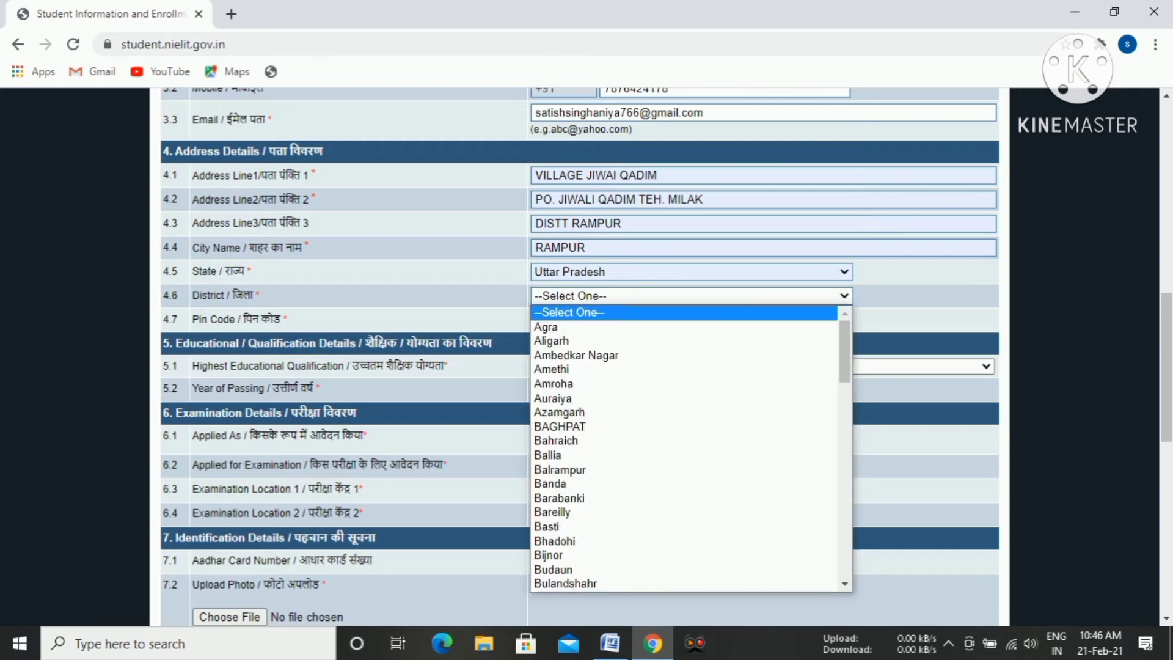
key("r")
key("r")
key("r")
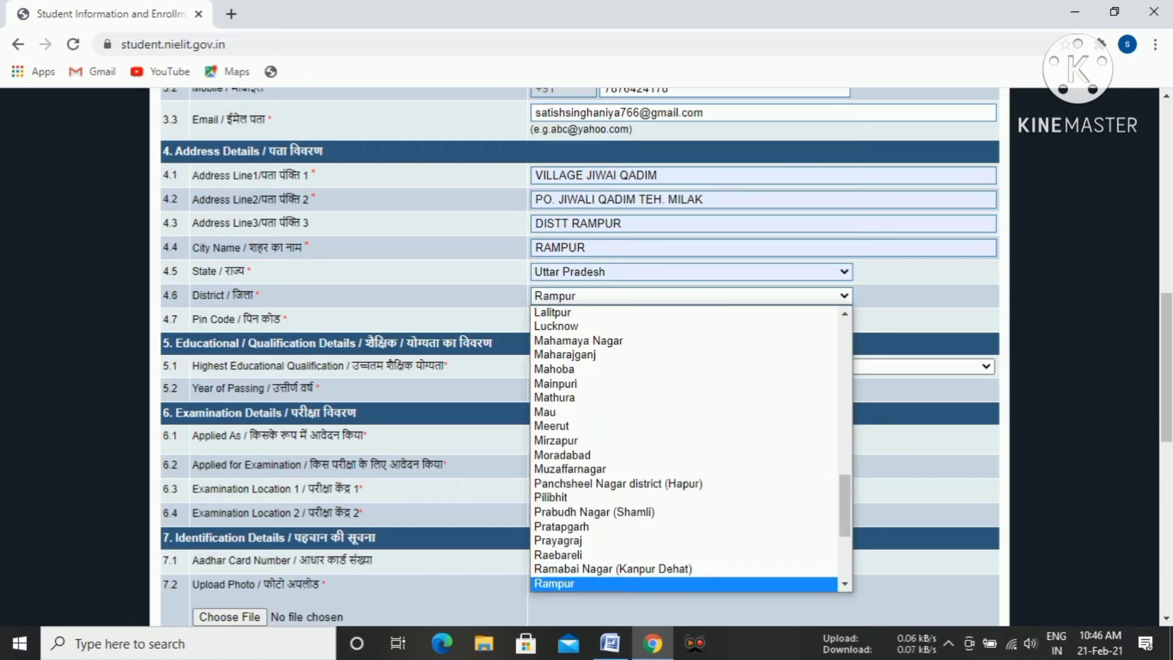
key("Return")
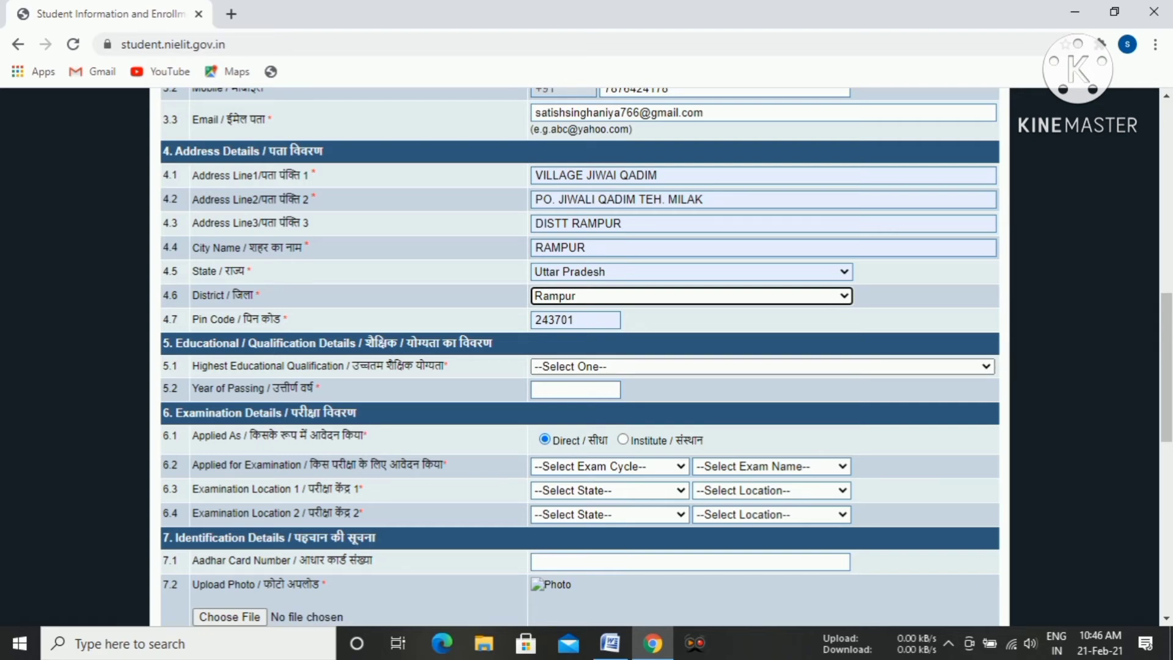
Outline the completed address details with a red rectangle and clear the markup.
left_click(694, 642)
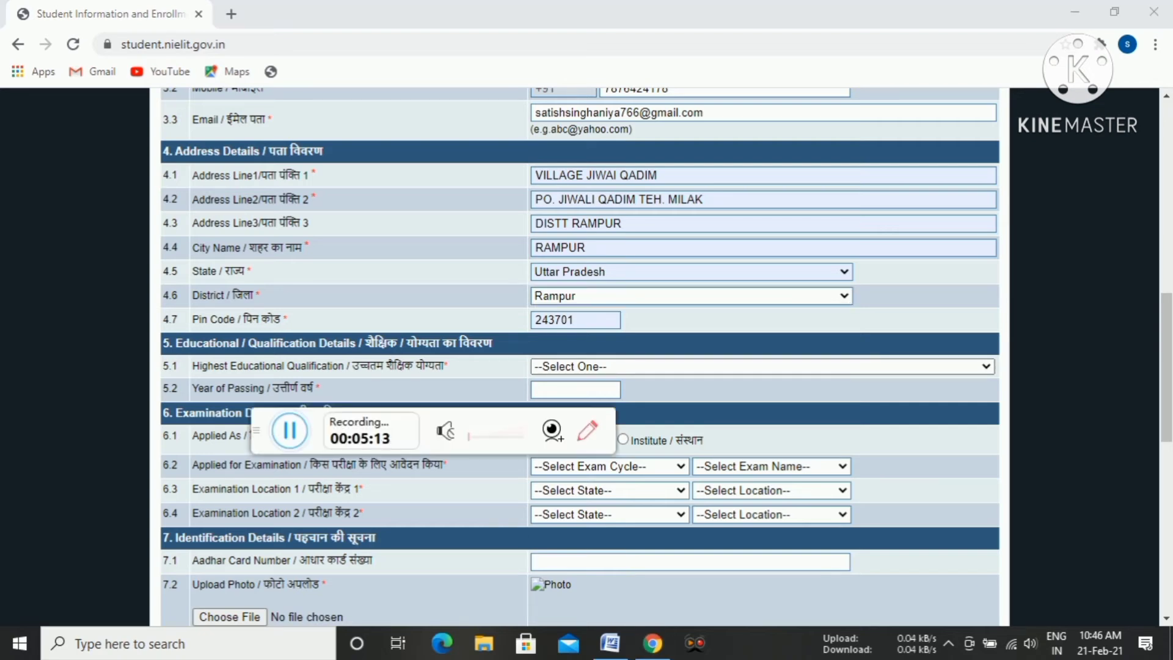
left_click(587, 431)
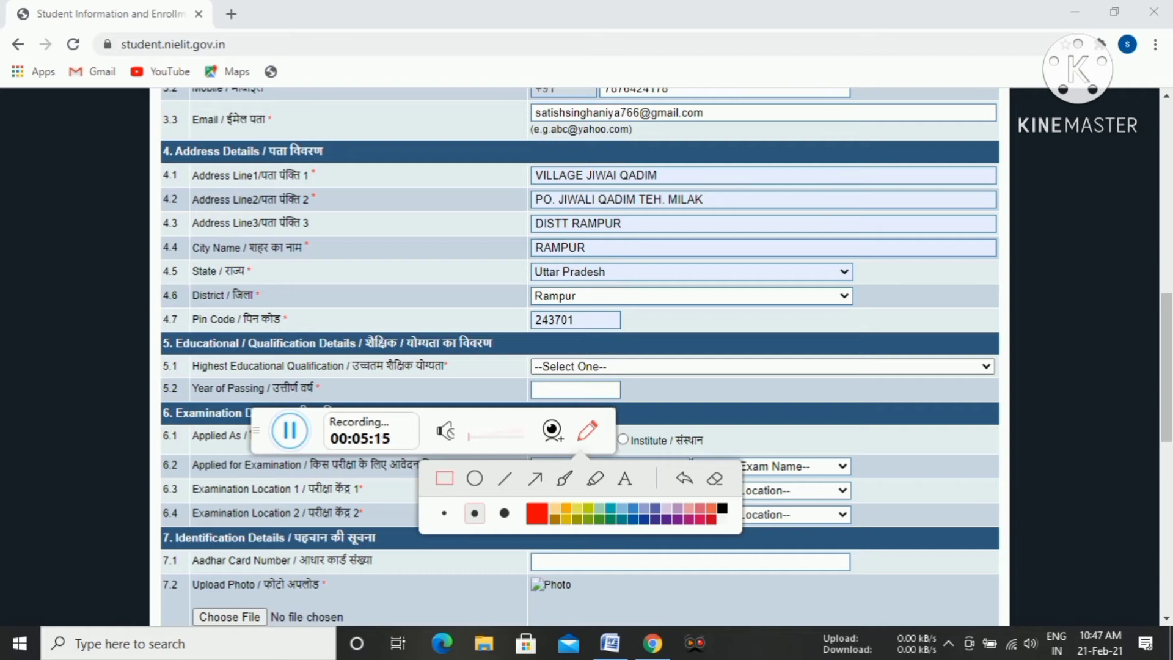
mouse_move(509, 160)
left_mouse_down()
mouse_move(673, 335)
mouse_move(940, 340)
mouse_move(1003, 315)
mouse_move(1011, 337)
mouse_move(996, 337)
left_mouse_up()
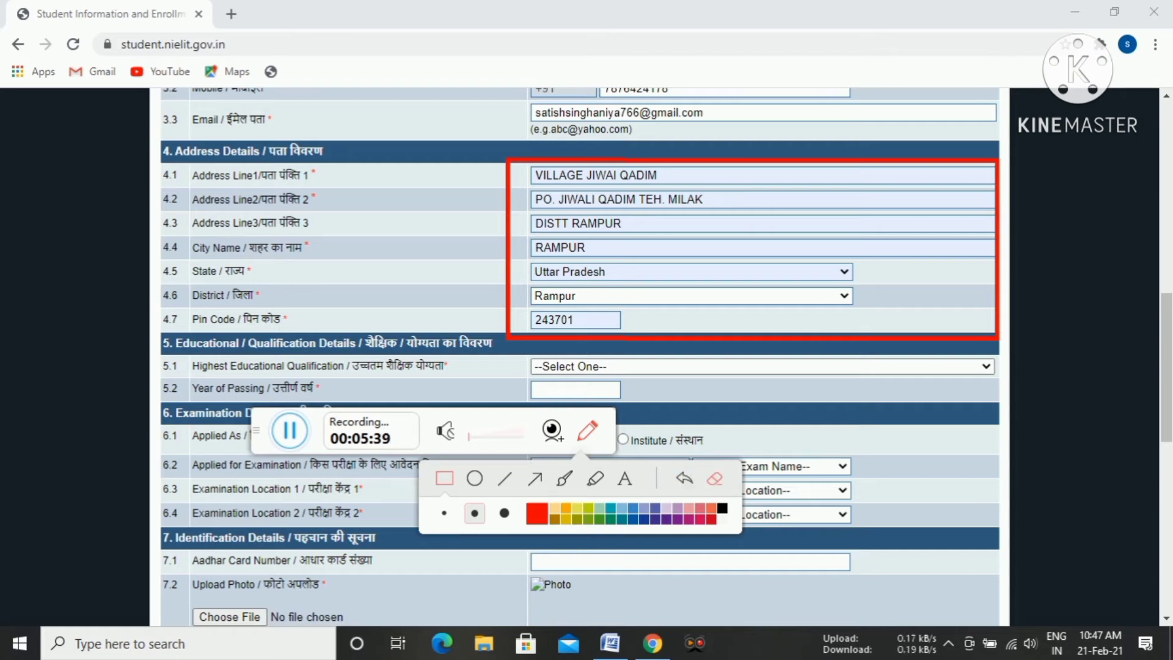
left_click(715, 478)
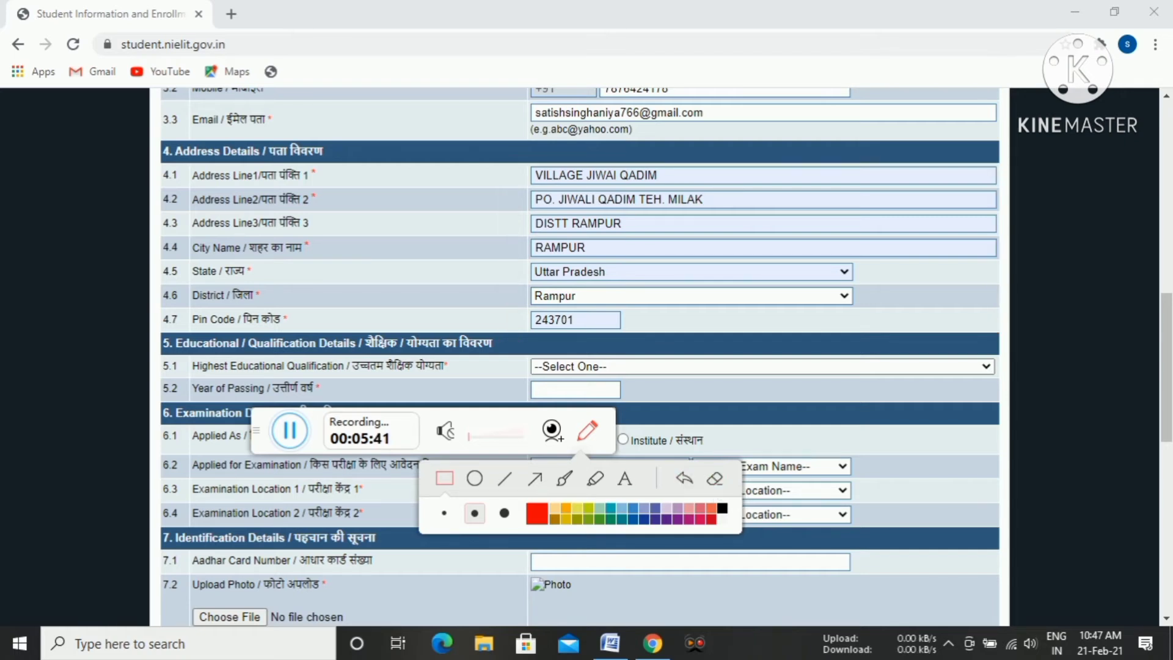
key("Escape")
Set the highest educational qualification to 12th Pass and the year of passing to 2018.
scroll(580, 357, "down", 1)
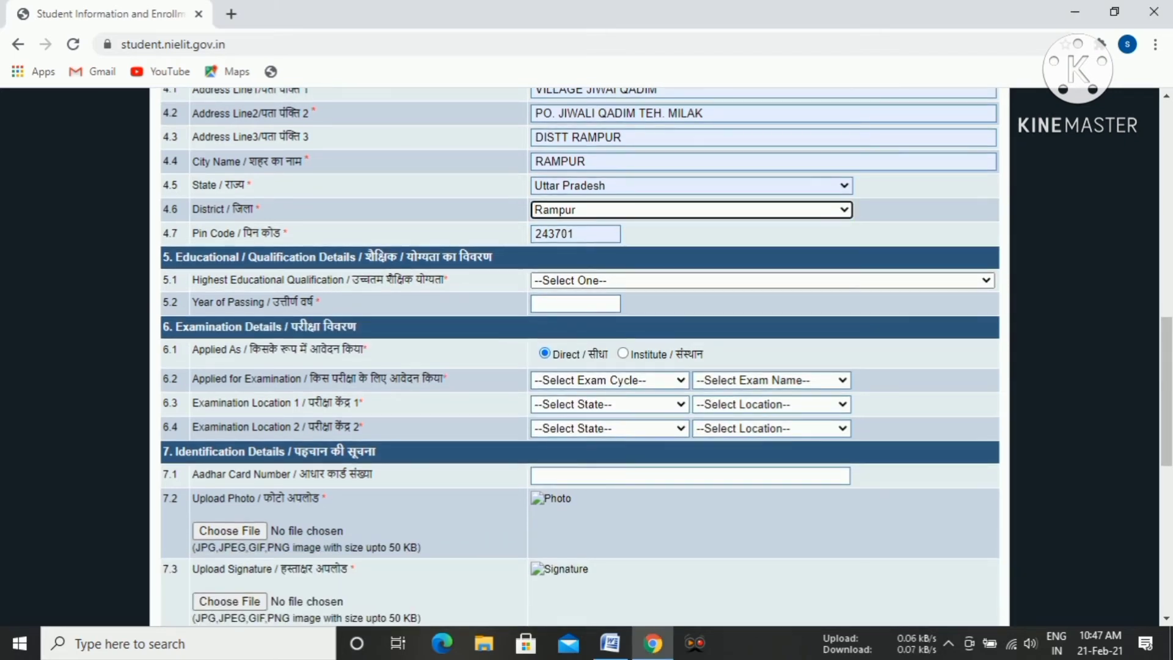
left_click(762, 281)
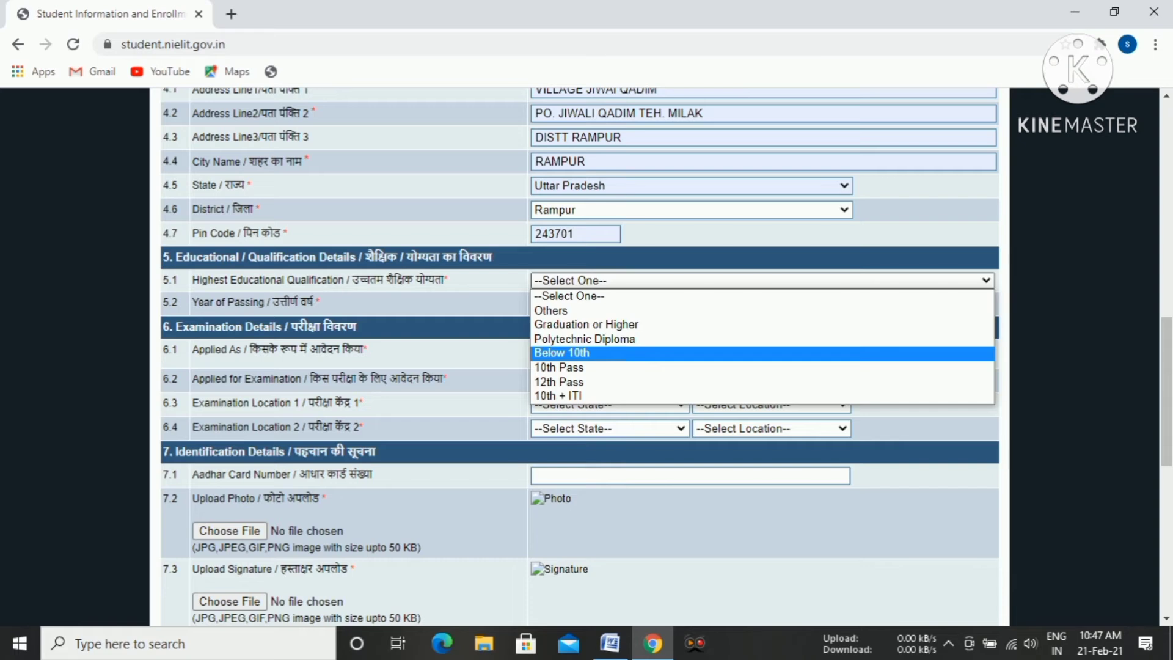
key("Down")
key("Down")
key("Return")
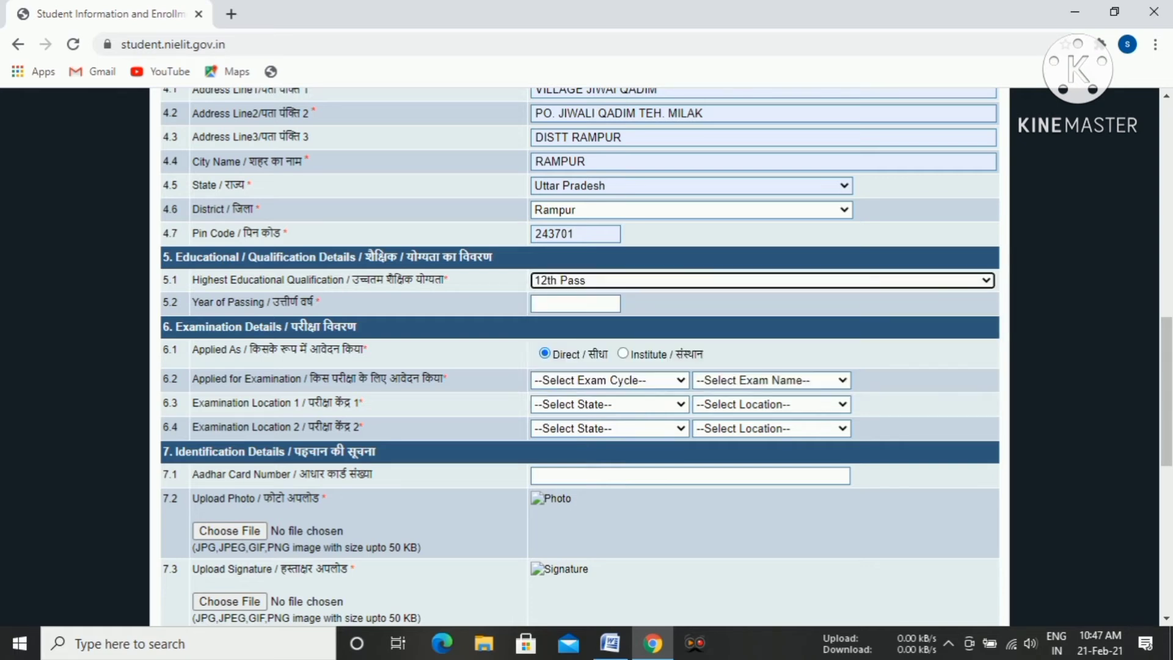
left_click(575, 304)
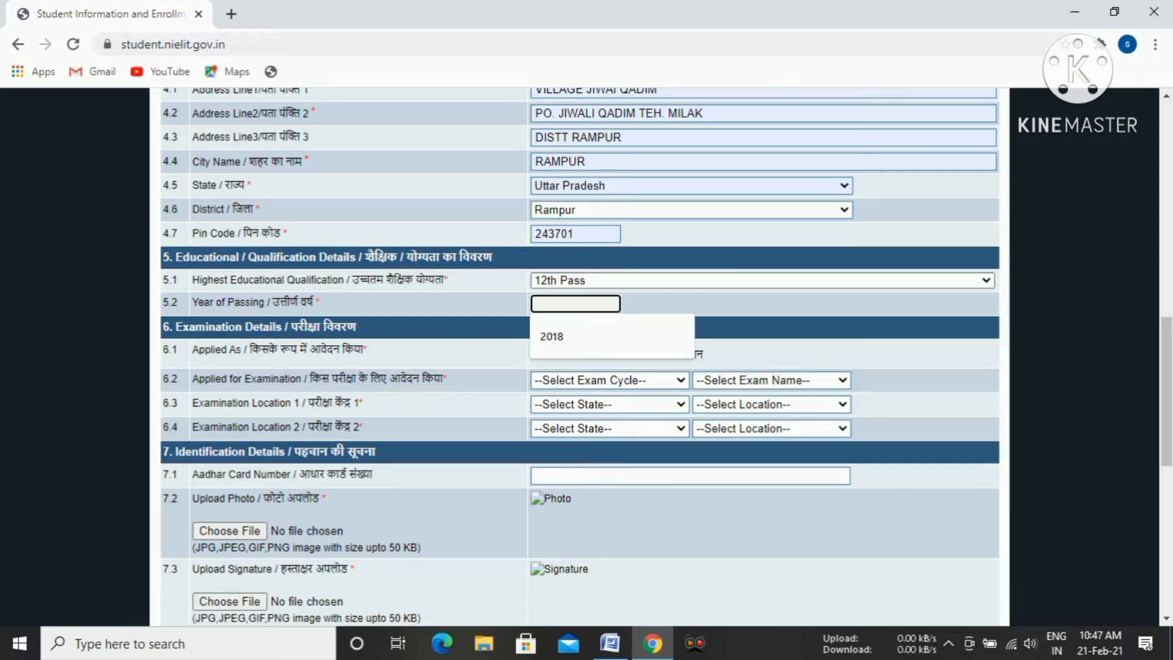
key("Down")
key("Return")
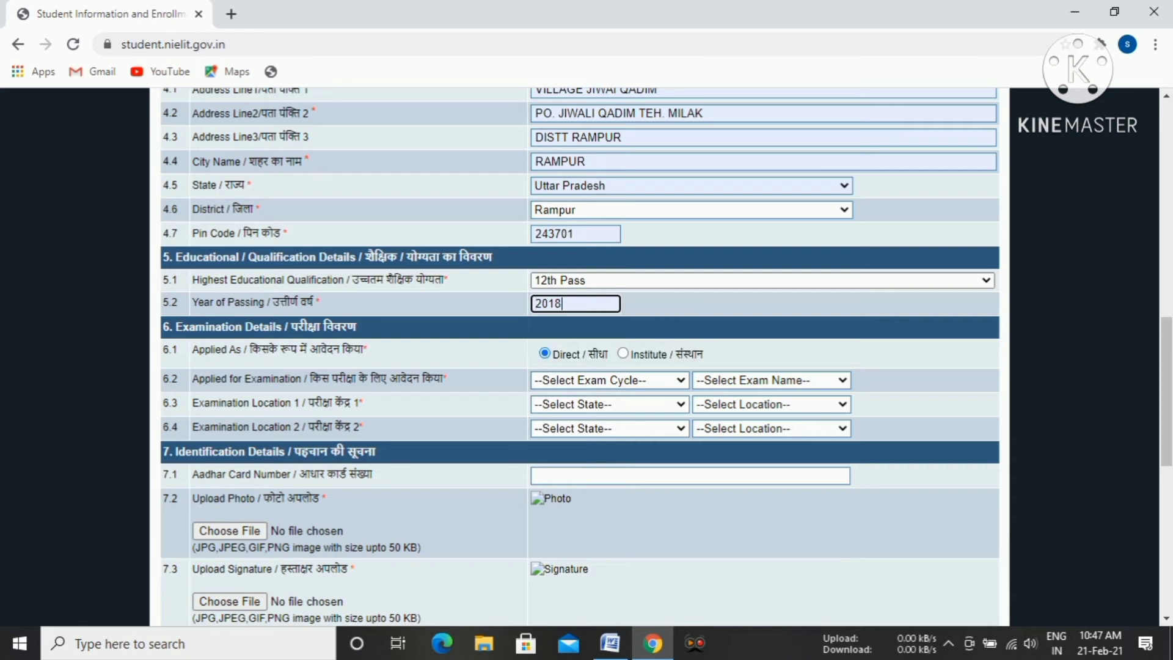
Outline the Applied As label and its Direct option in the examination details with red rectangles.
scroll(580, 357, "down", 2)
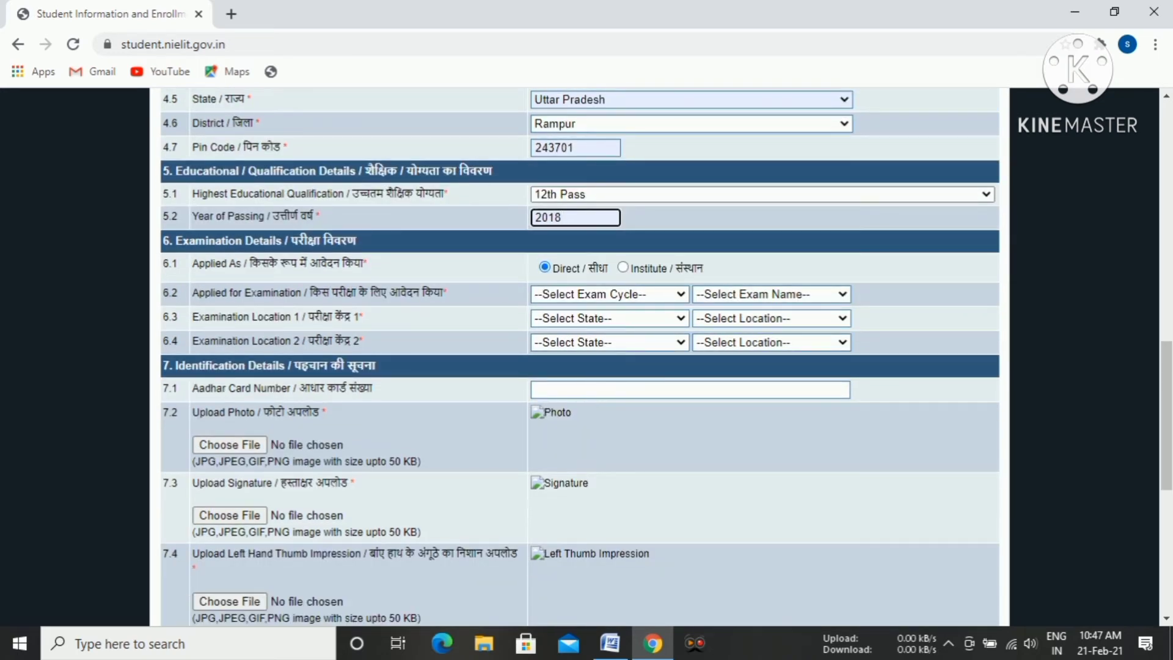
left_click(695, 643)
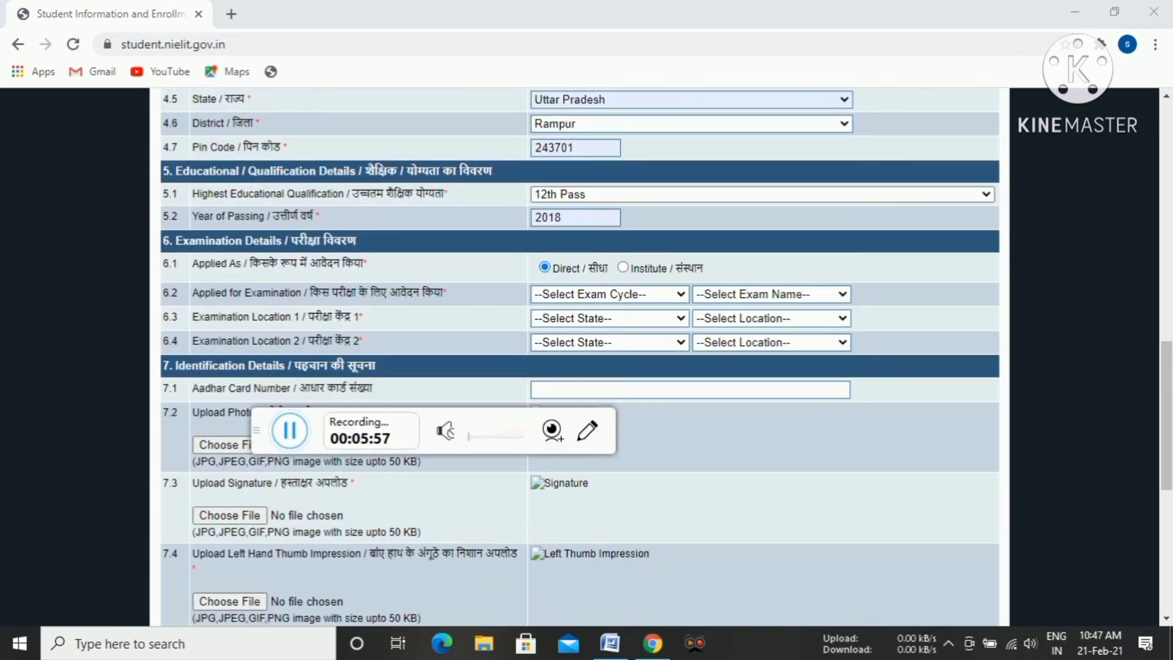
left_click(587, 431)
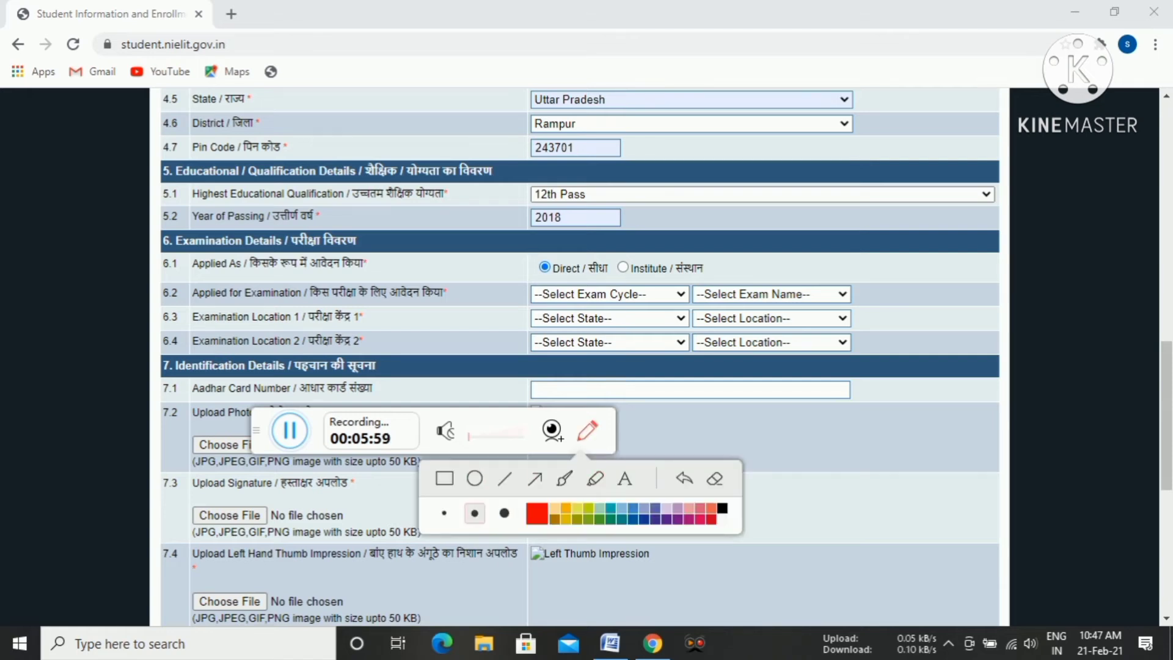
left_click(444, 478)
left_click_drag(189, 251, 389, 284)
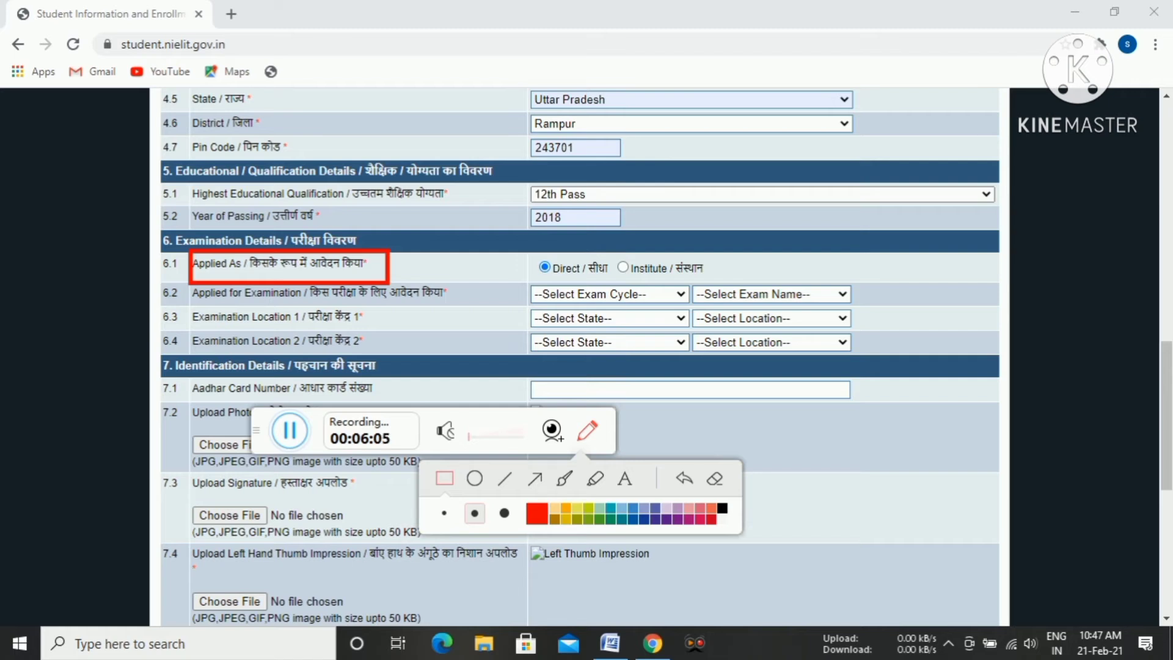
left_click_drag(525, 248, 614, 284)
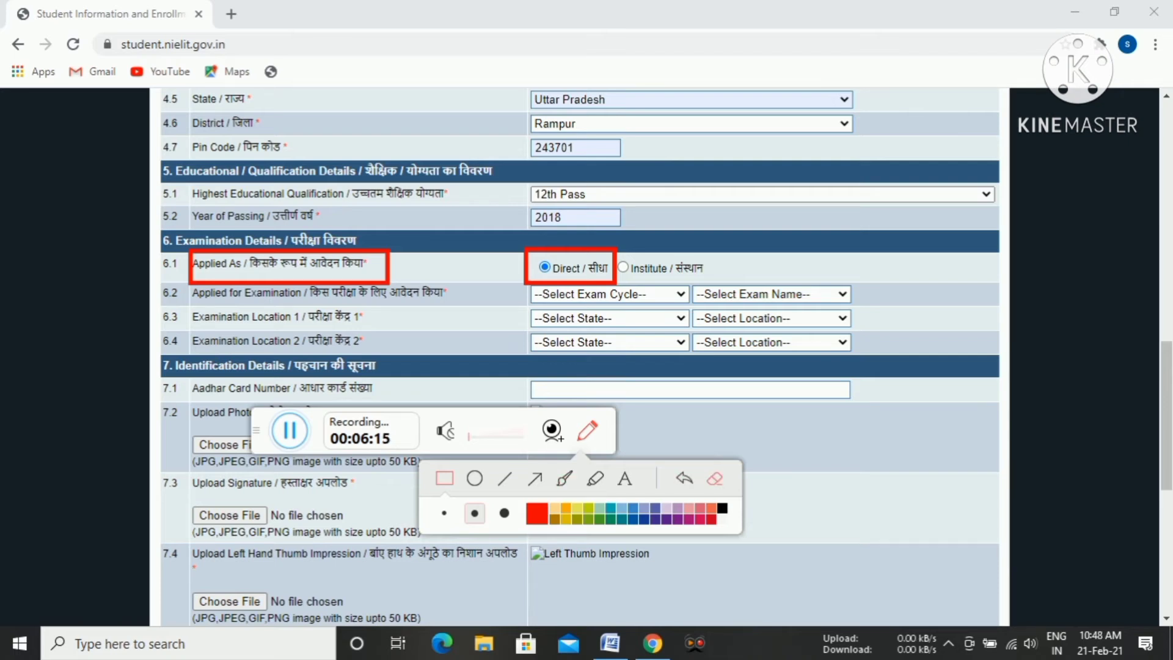
Clear the red markup, then set the examination applied for to Every Month Exam Cycle with the April, 2021 exam.
left_click(715, 478)
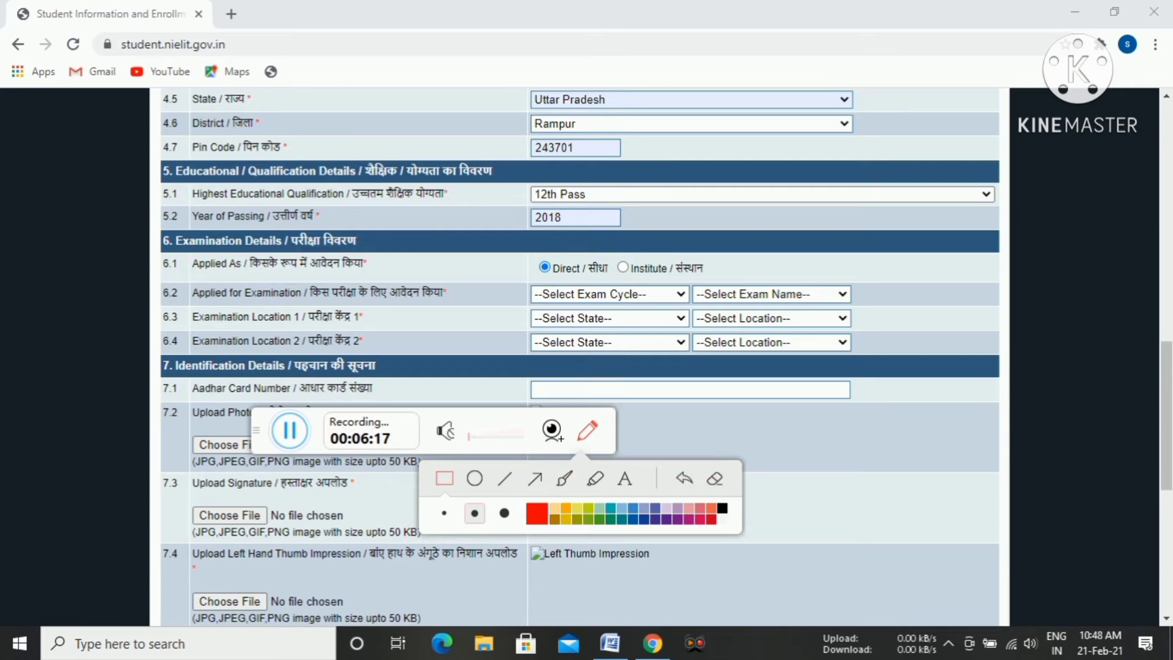
key("Escape")
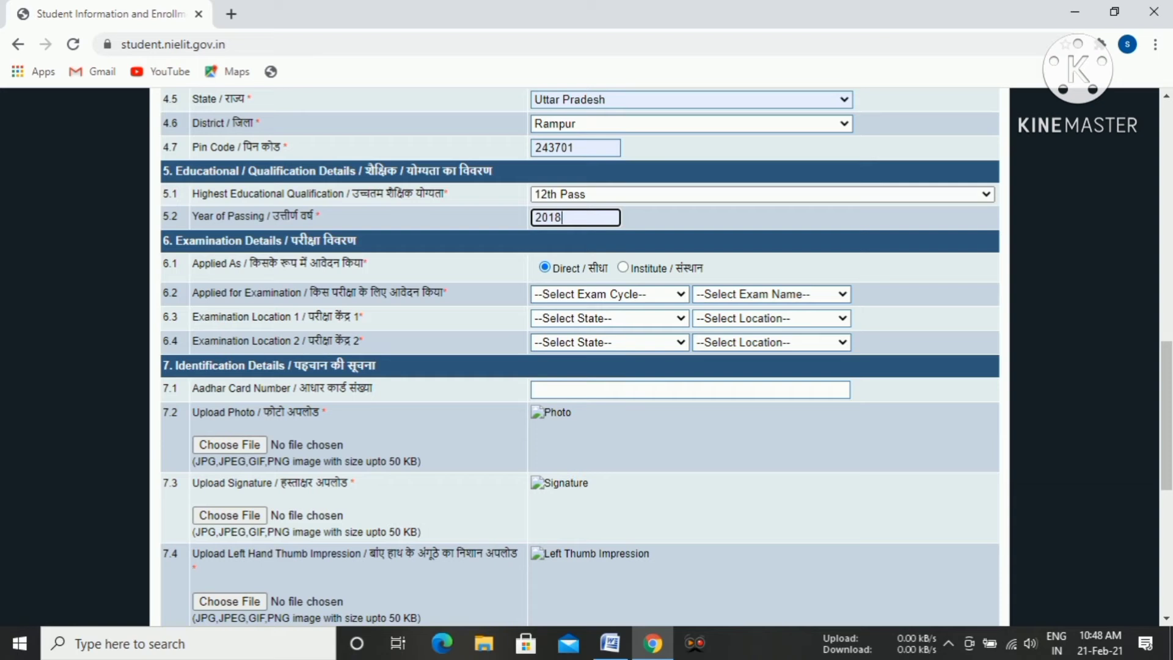
left_click(609, 295)
key("Return")
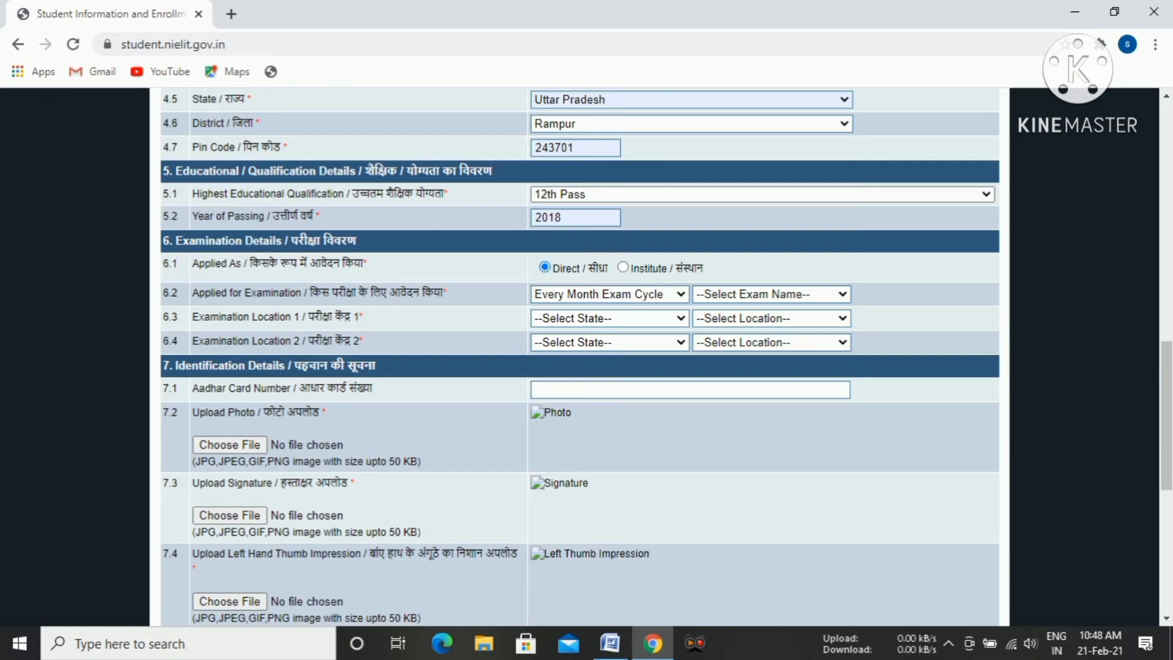
left_click(771, 295)
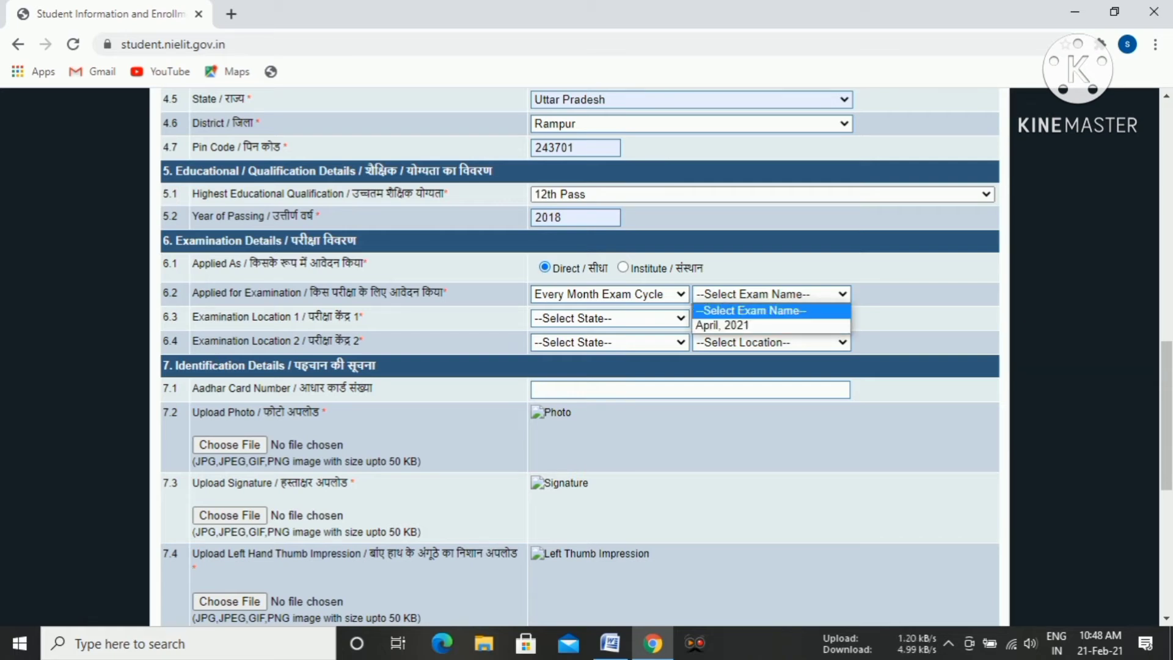
left_click(758, 325)
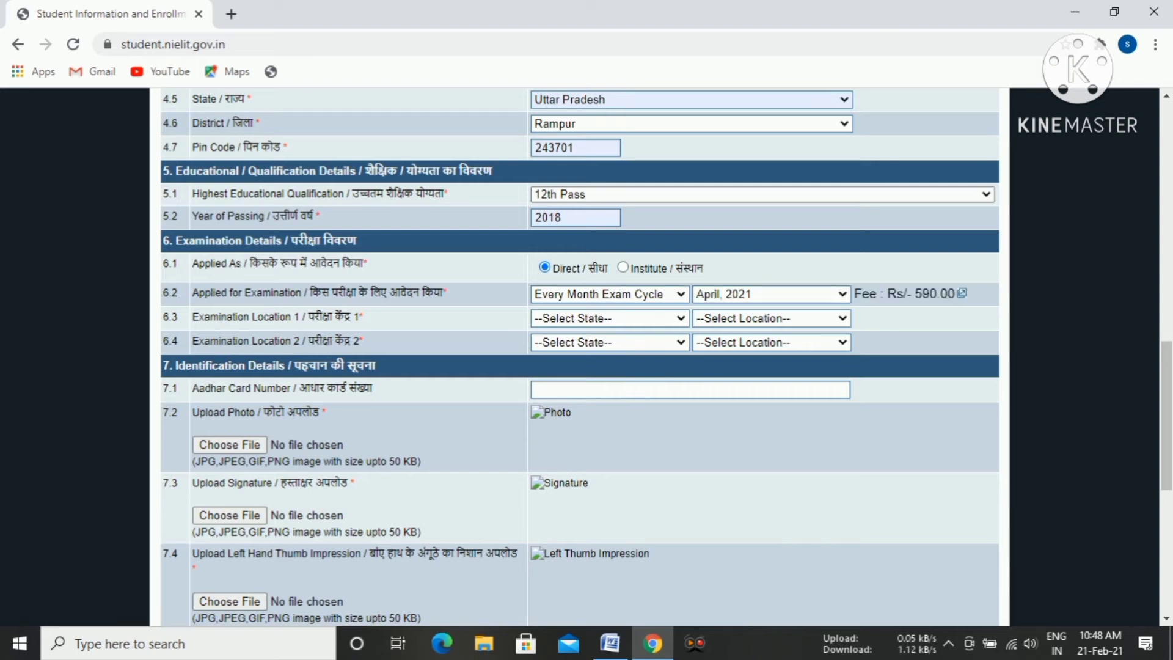
Set Examination Location 1 to the state Himachal Pradesh and the location HMR - HAMIRPUR.
left_click(610, 318)
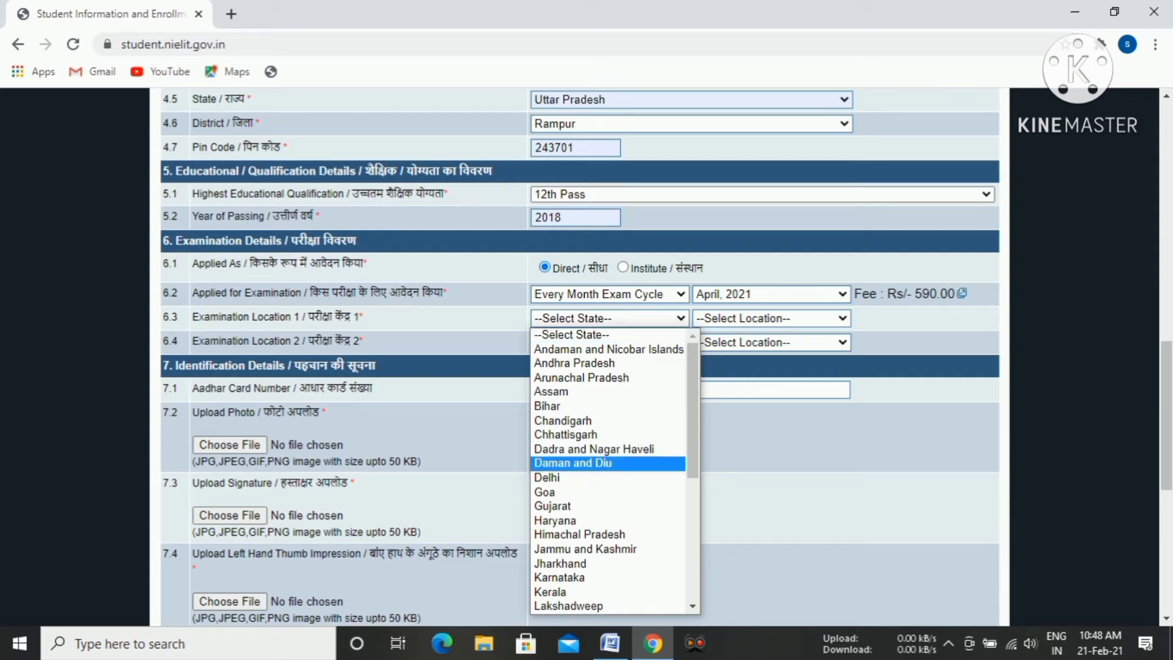
left_click(580, 534)
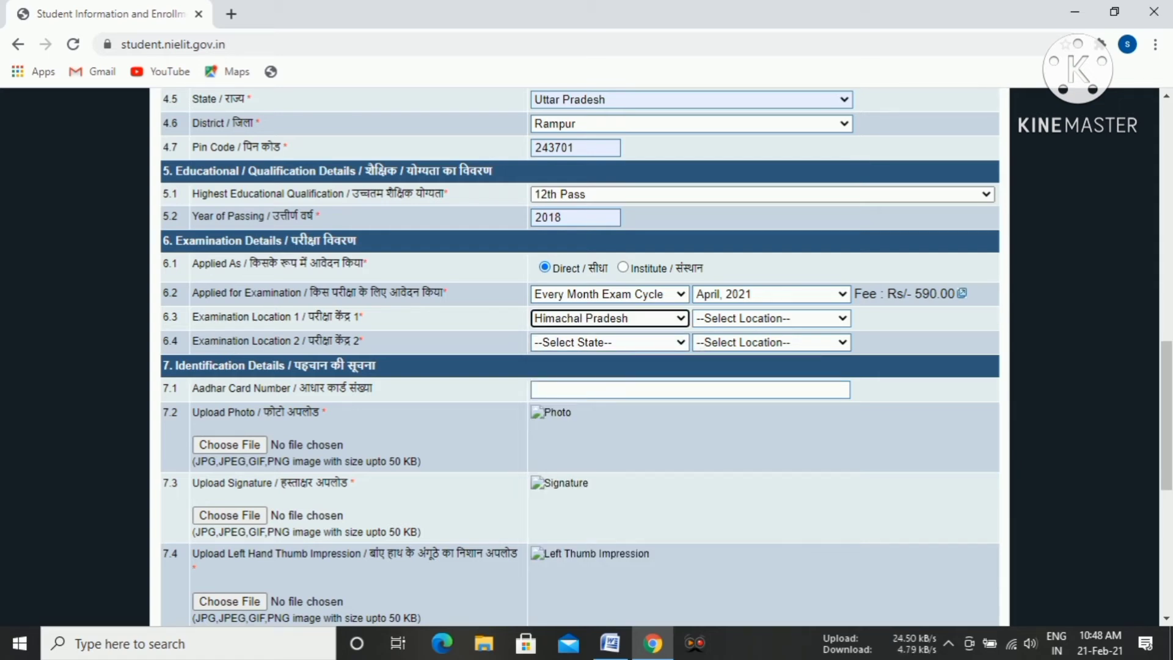
left_click(771, 318)
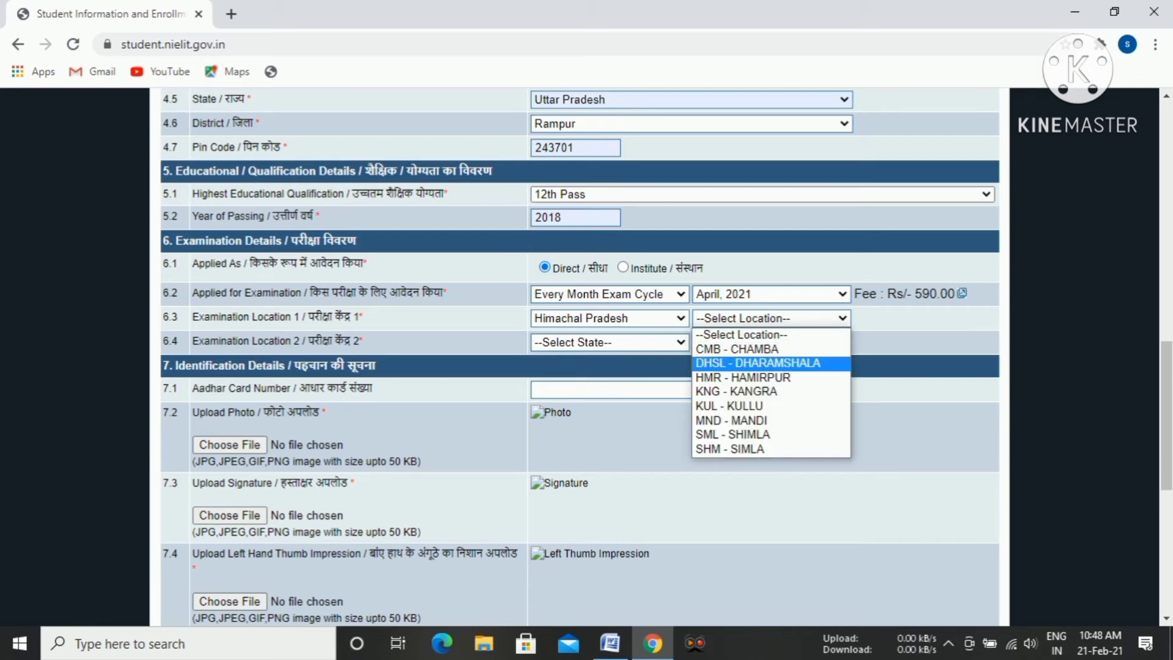
left_click(743, 378)
Set Examination Location 2 to the state Himachal Pradesh and the location MND - MANDI.
left_click(609, 342)
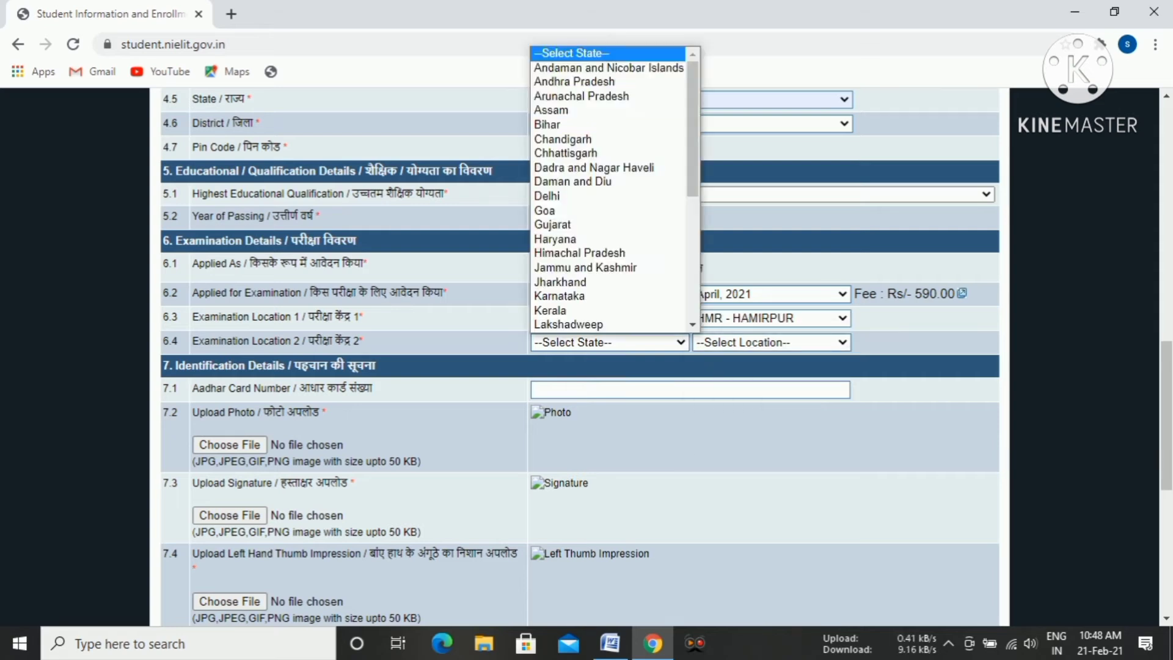
left_click(610, 342)
left_click(580, 373)
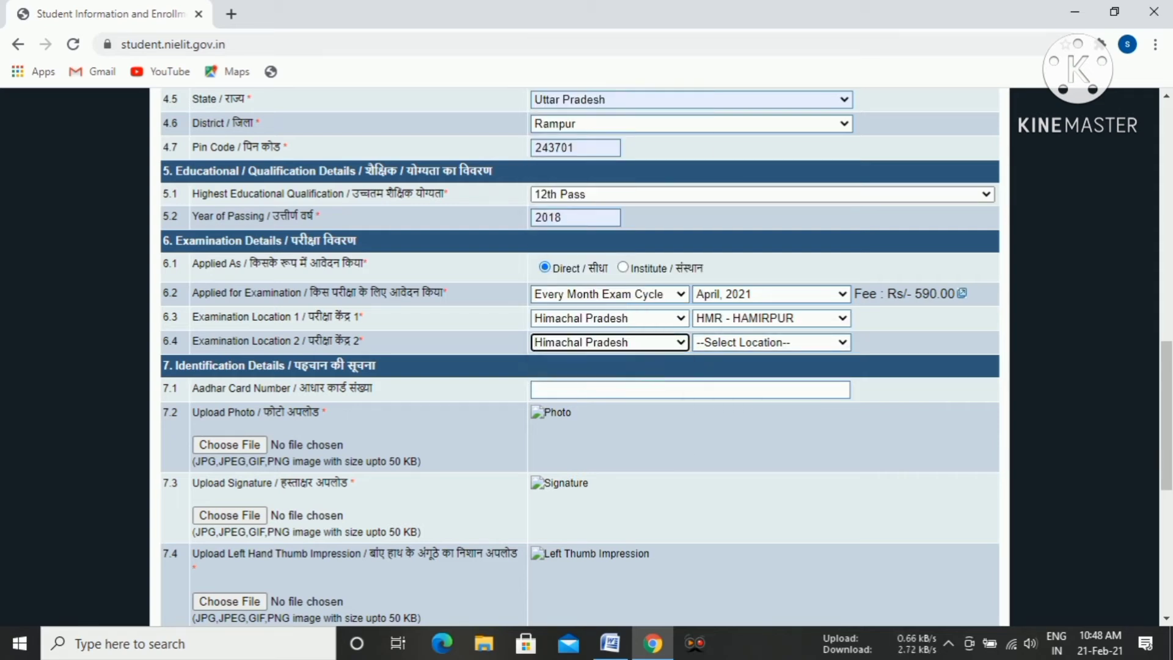
left_click(771, 342)
left_click(771, 342)
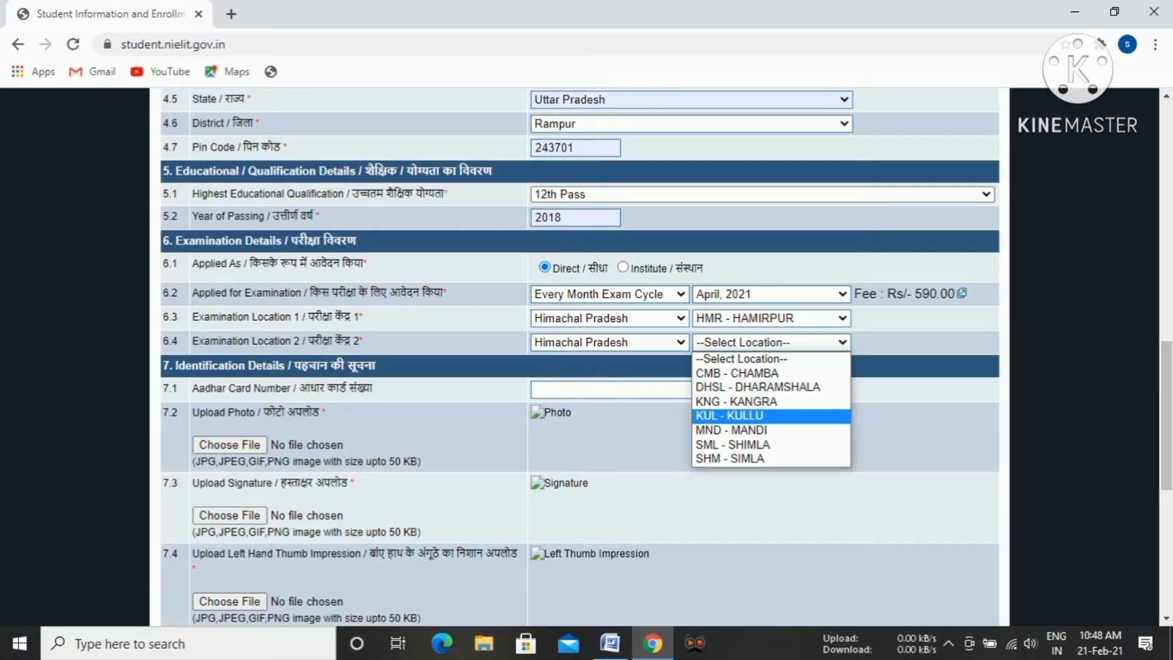
left_click(732, 430)
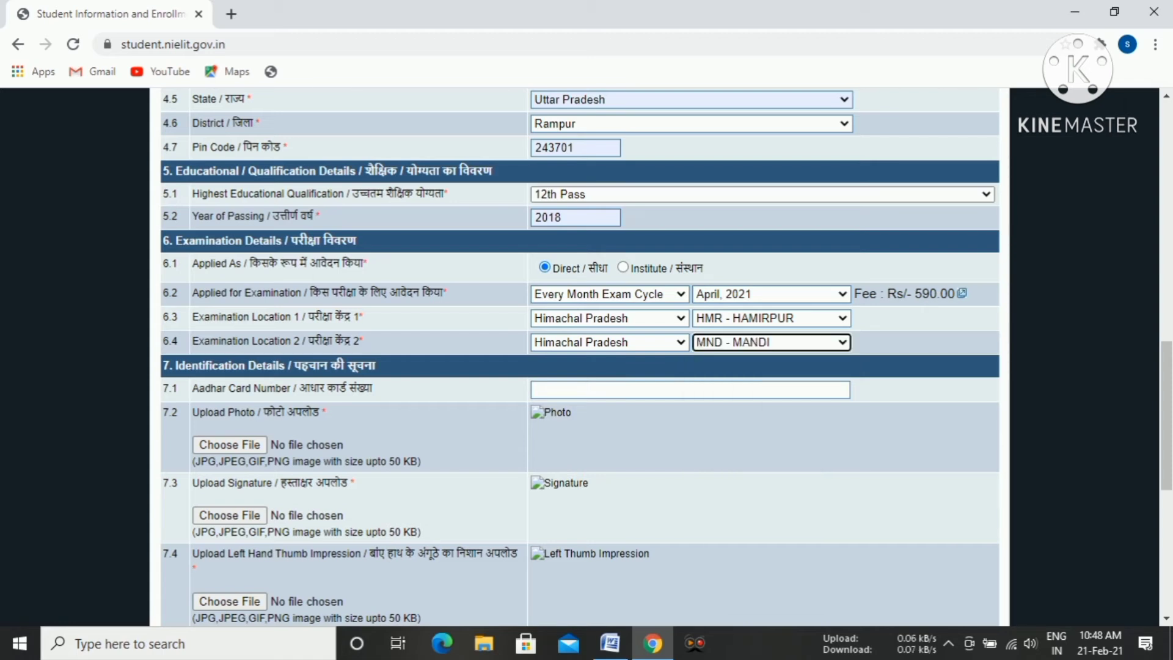
Outline the examination fee beside the exam name with a red rectangle and clear the markup.
mouse_move(609, 643)
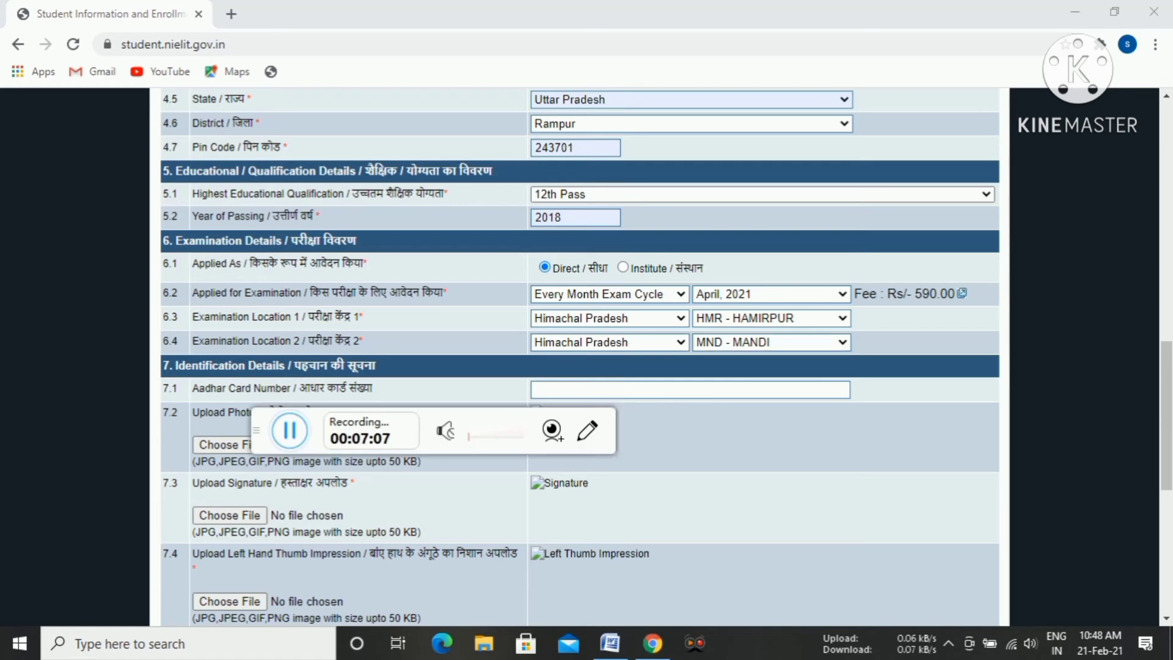
left_click(587, 431)
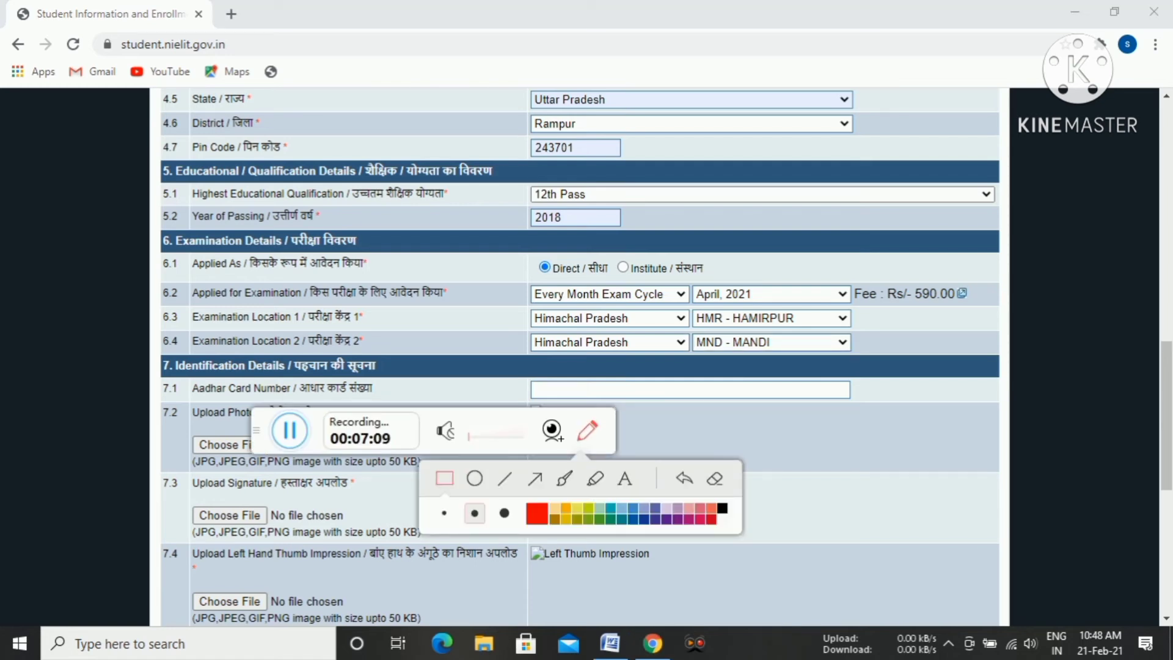
mouse_move(858, 258)
left_mouse_down()
mouse_move(850, 330)
mouse_move(976, 337)
mouse_move(982, 317)
left_mouse_up()
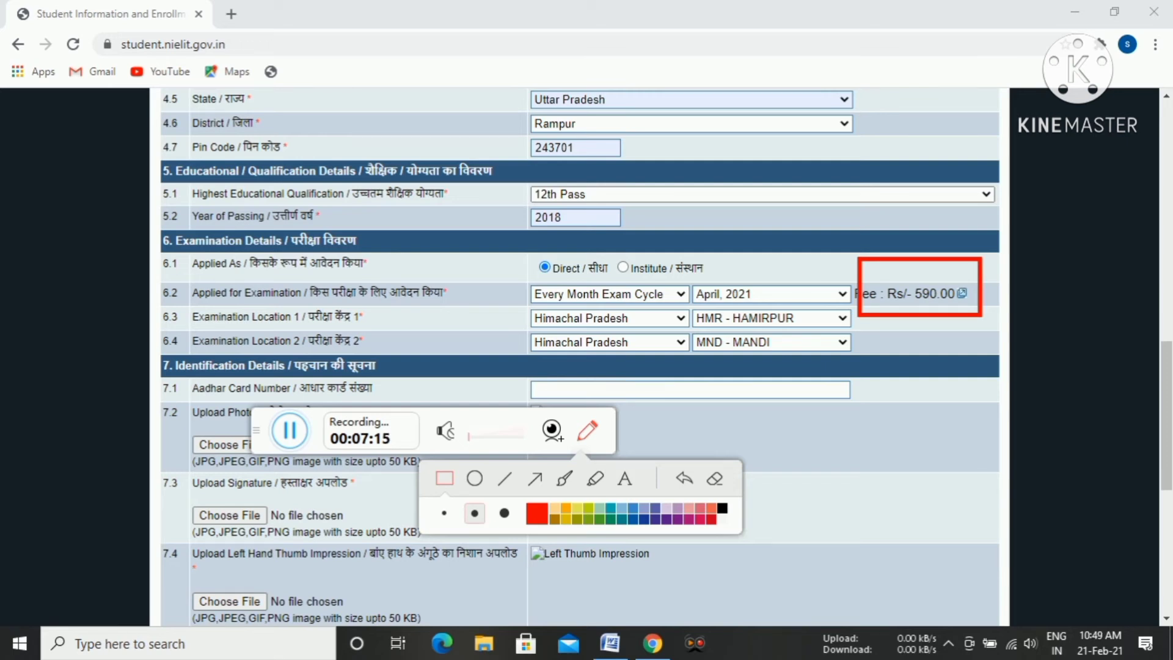
key("Escape")
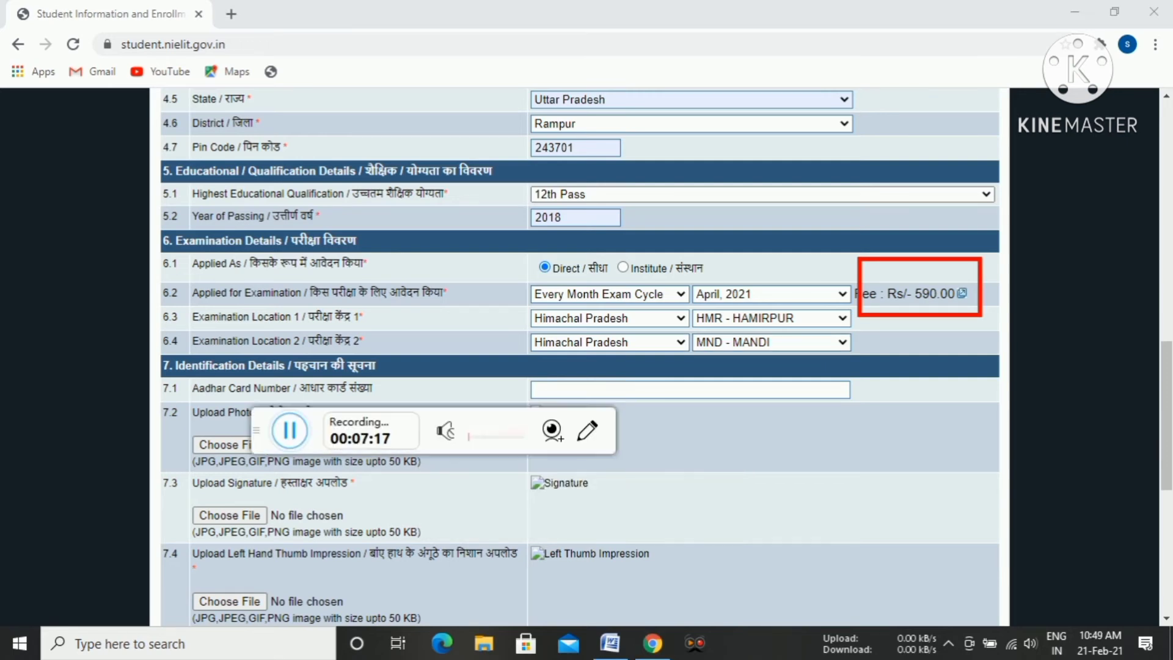
left_click(587, 431)
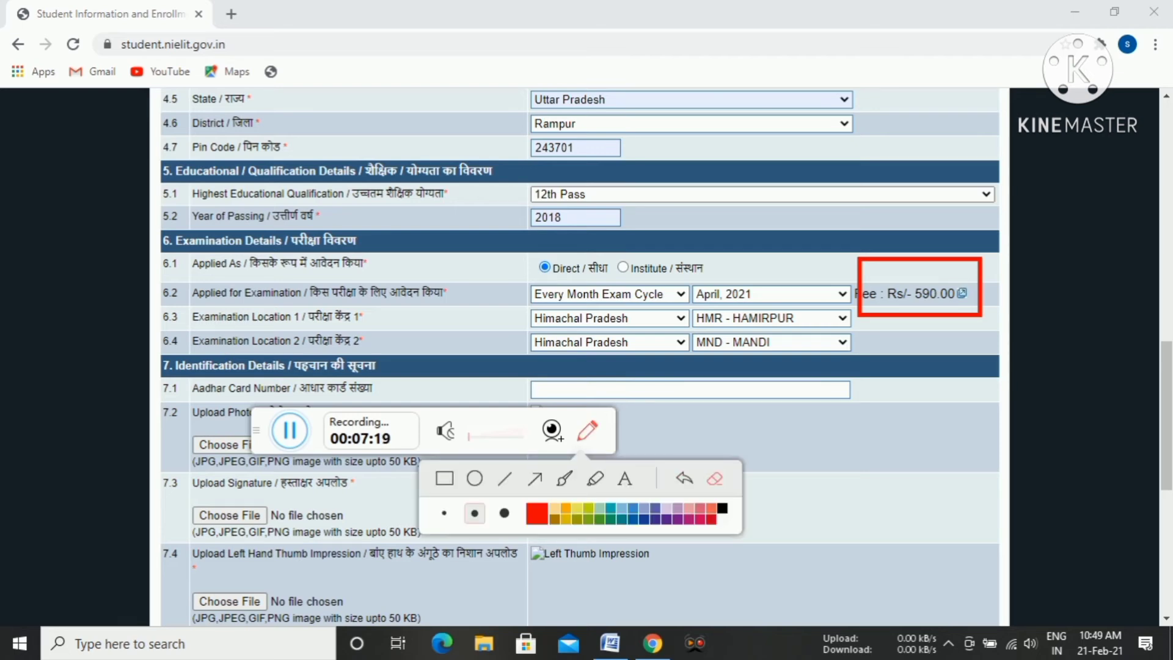
left_click(714, 479)
left_click(587, 431)
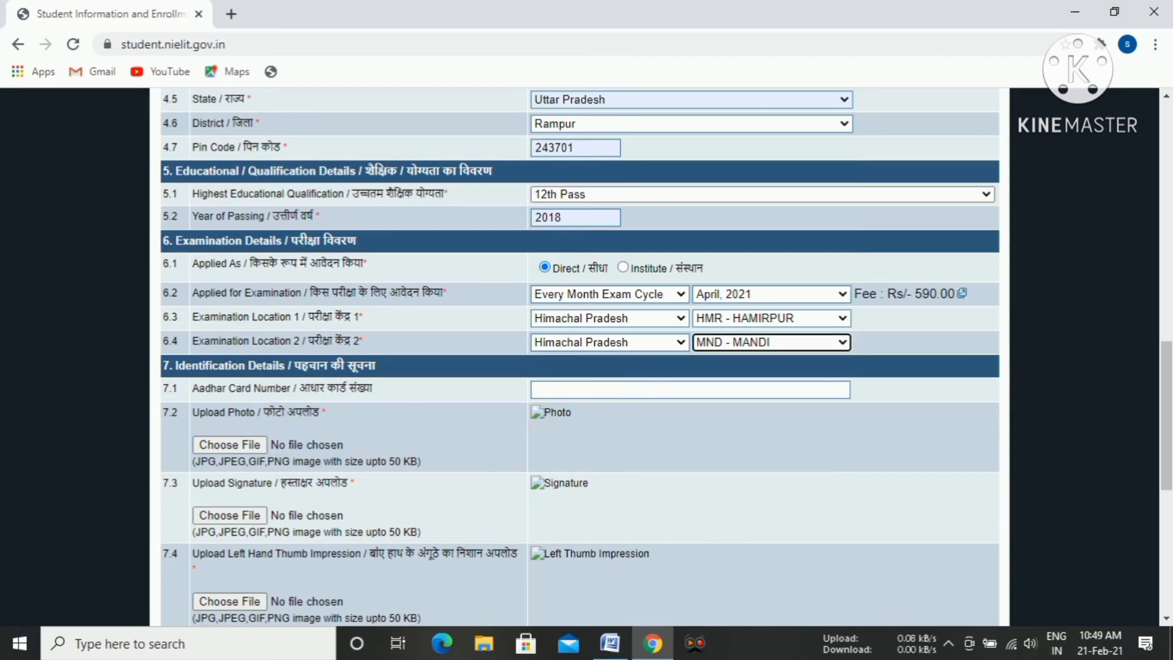
Fill in the applicant's Aadhar card number in the identification details using the saved suggestion.
scroll(579, 354, "down", 2)
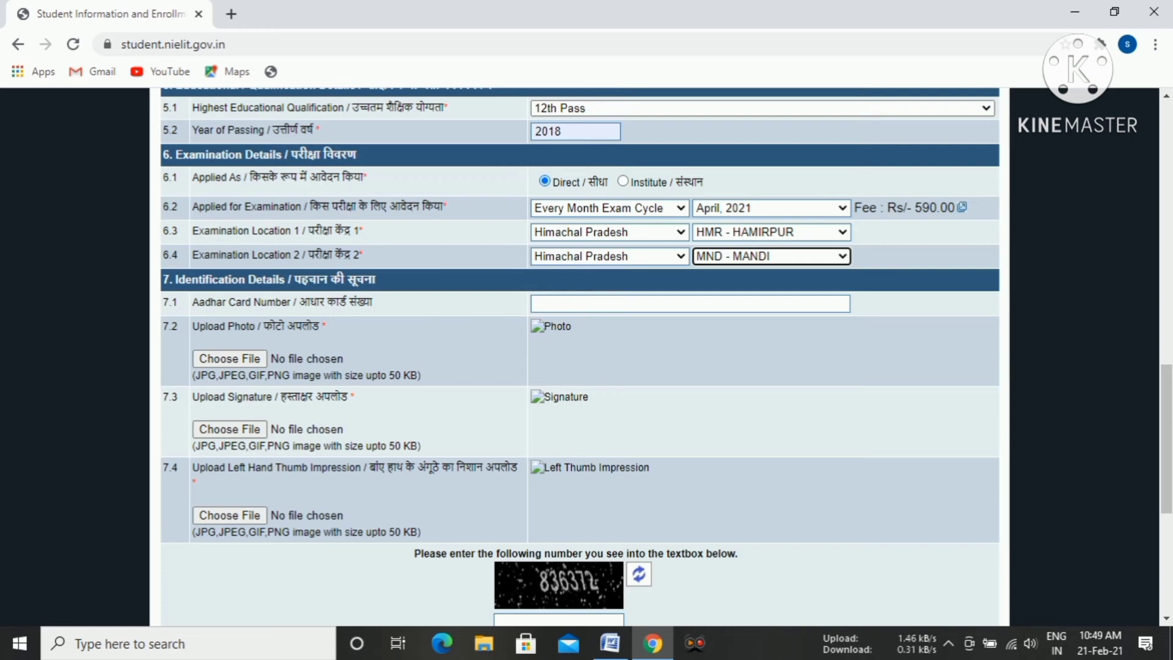
left_click(690, 303)
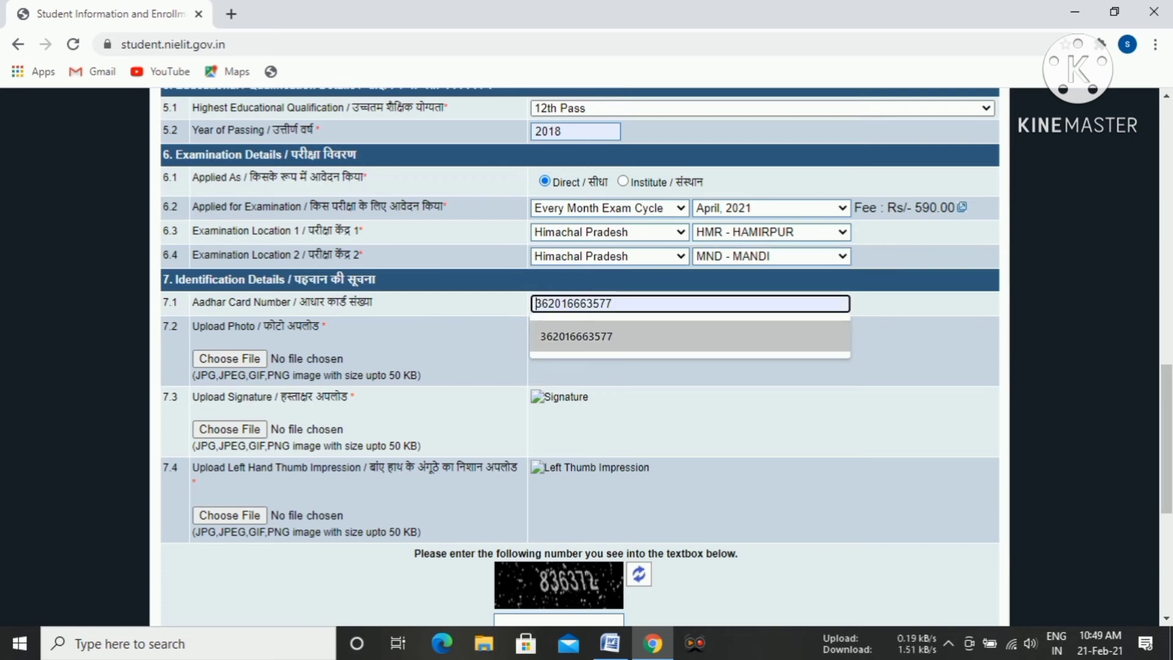
key("Return")
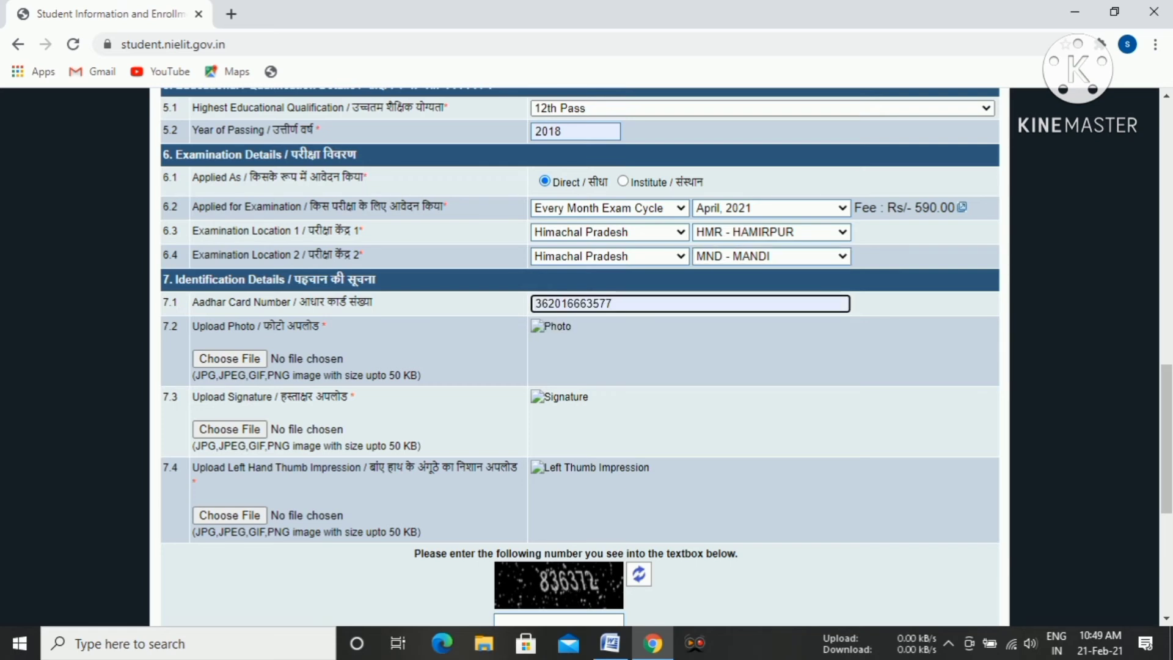
Upload the applicant's portrait image from the UTILITY FOR FORM FILL folder as the photo.
scroll(293, 287, "down", 1)
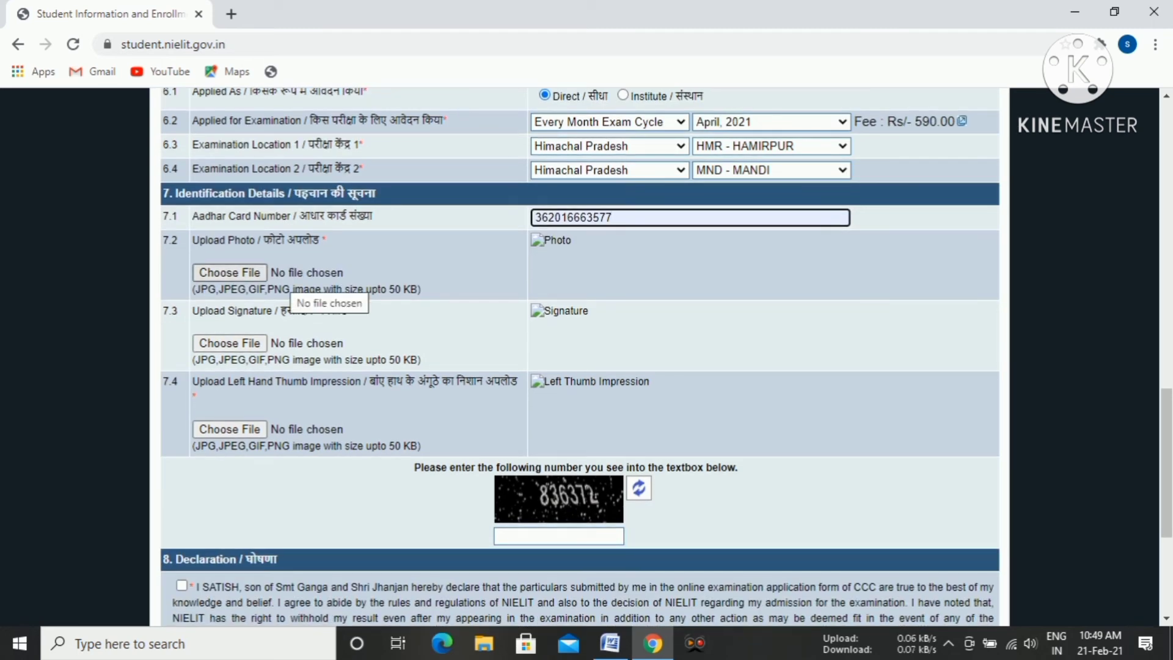
left_click(232, 274)
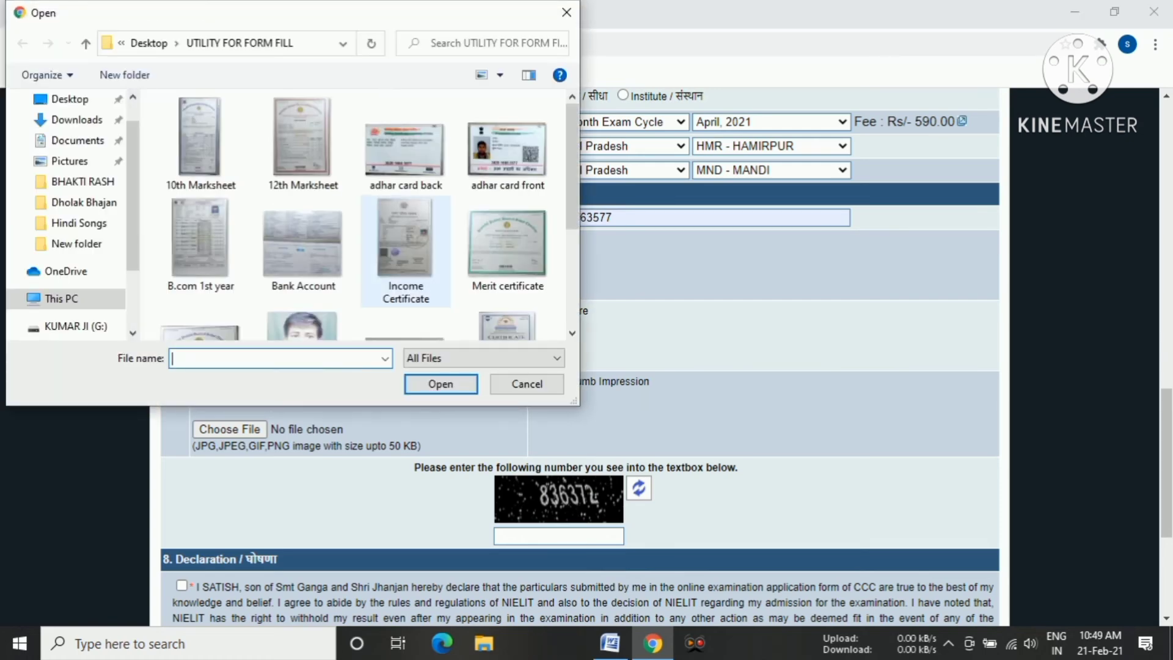
scroll(354, 214, "down", 1)
left_click(302, 275)
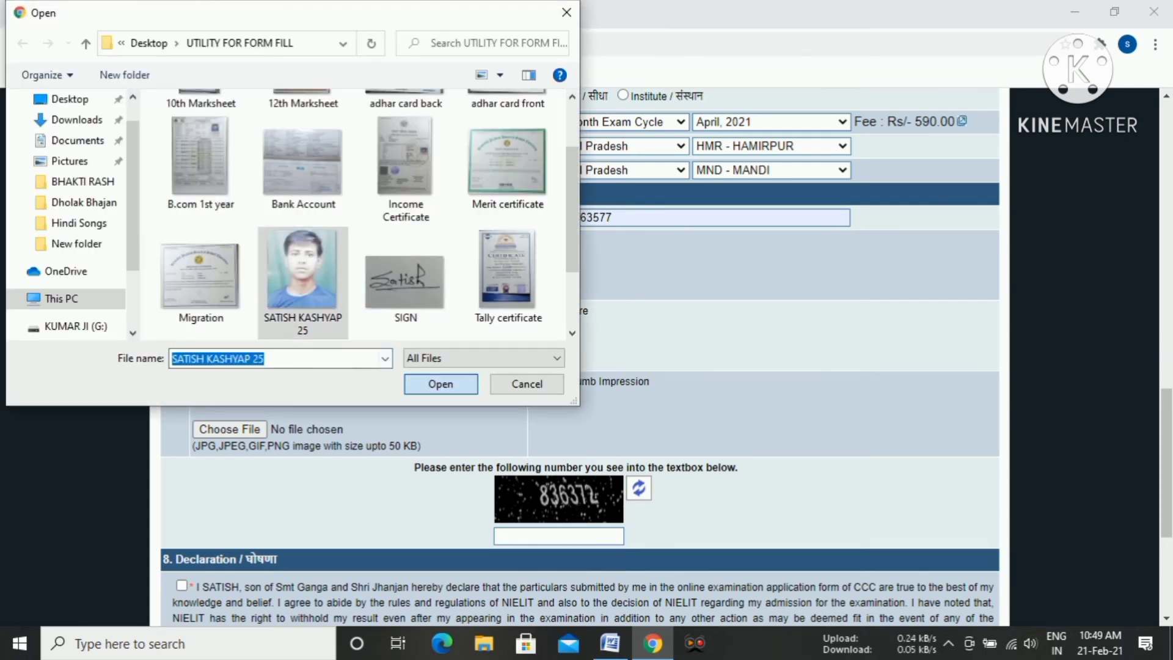
Upload SIGN.jpg as the signature and thumb.jpg as the left hand thumb impression.
left_click(230, 391)
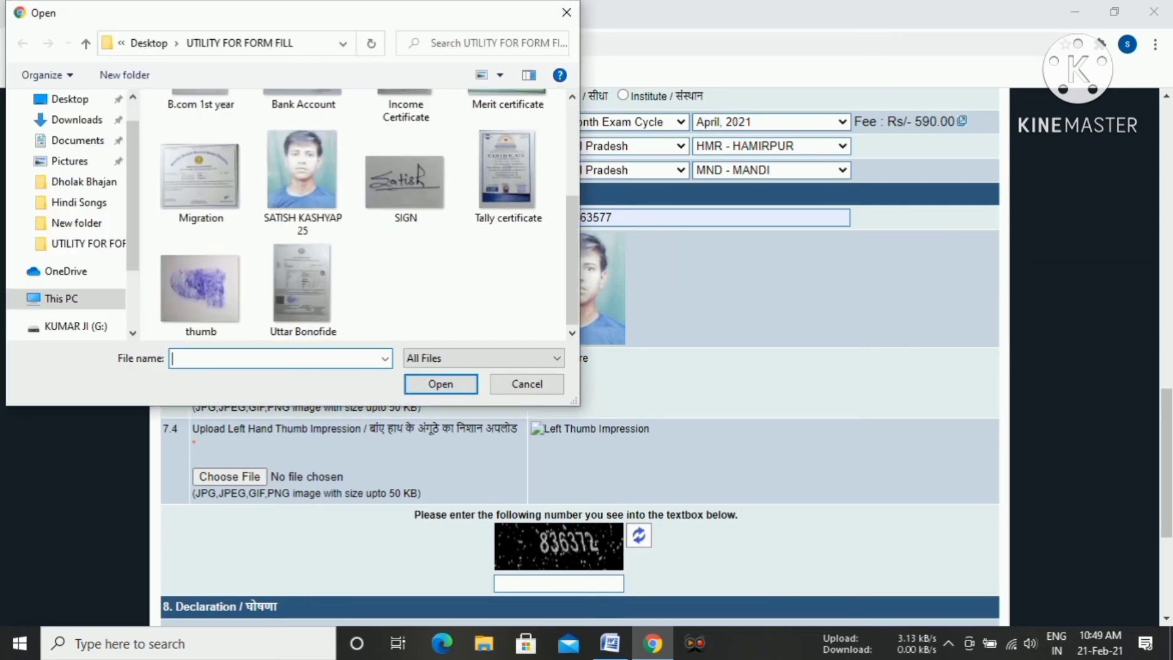
left_click(405, 183)
left_click(440, 383)
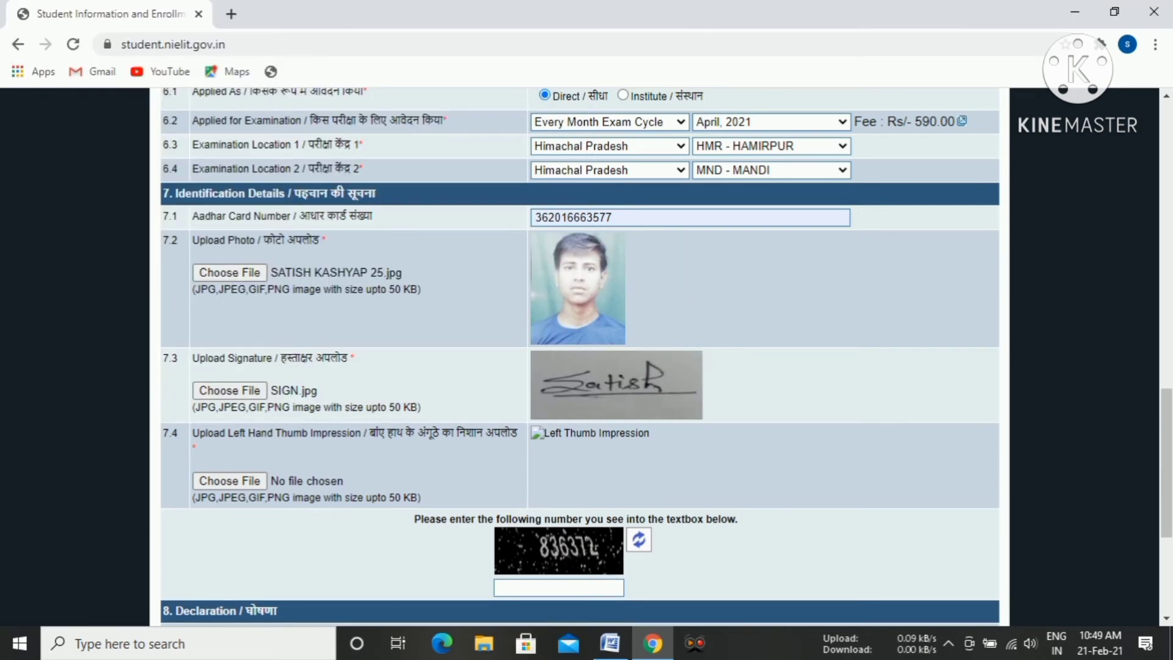
left_click(229, 480)
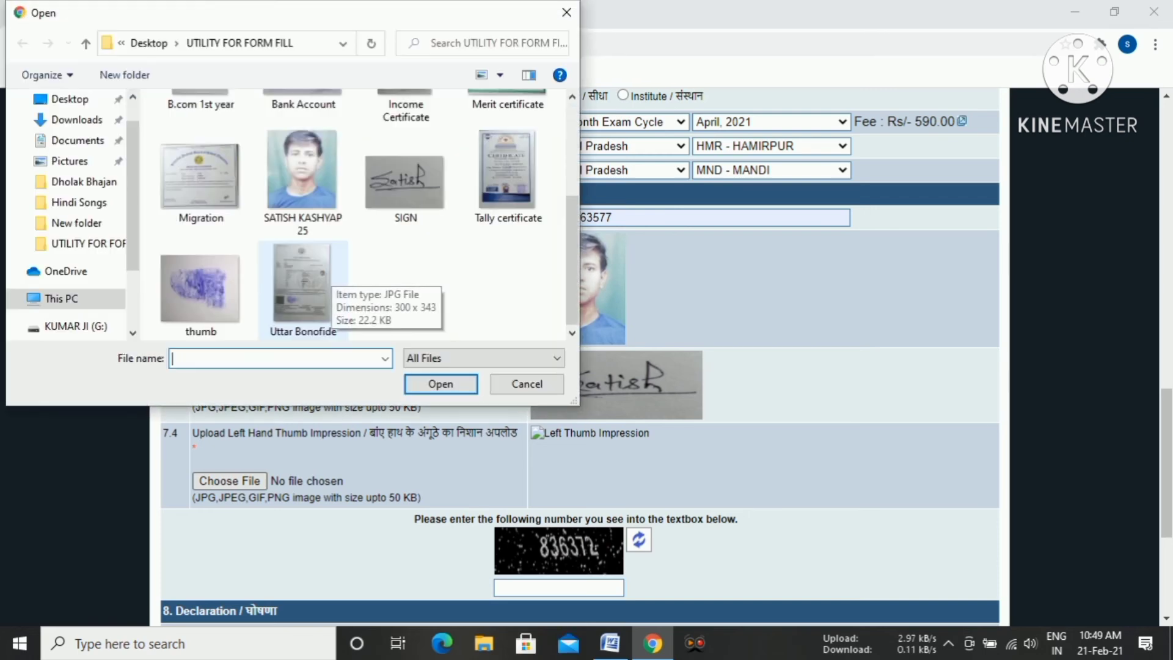
left_click(200, 288)
left_click(440, 383)
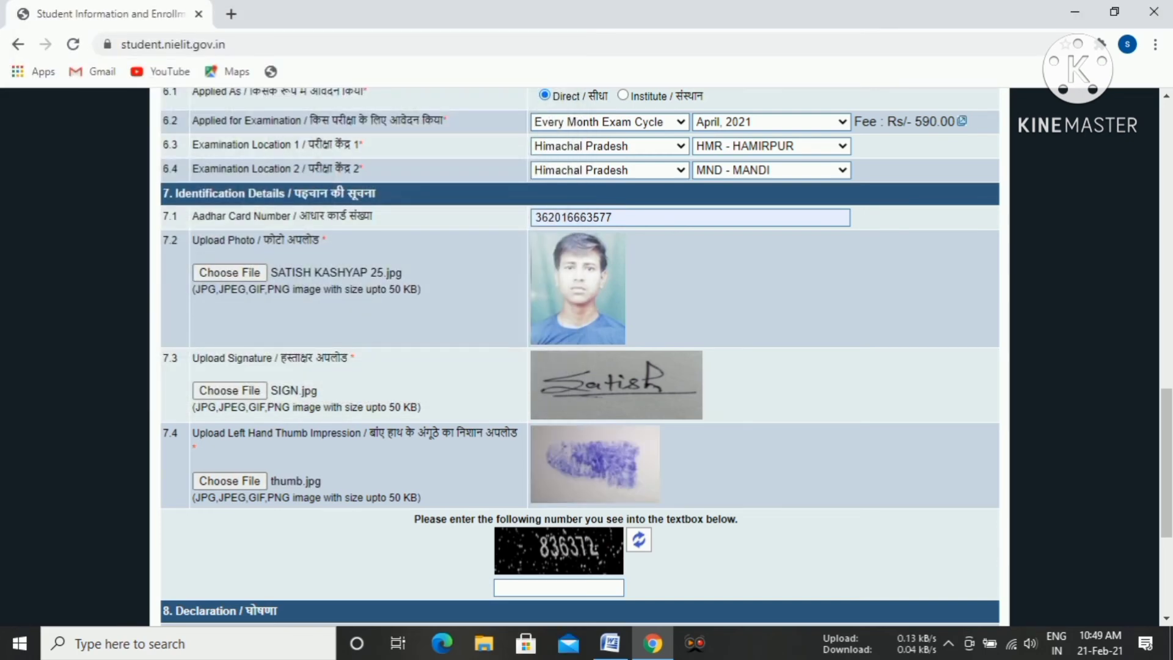
Enter the captcha verification number shown in the image below the uploads.
scroll(581, 358, "down", 3)
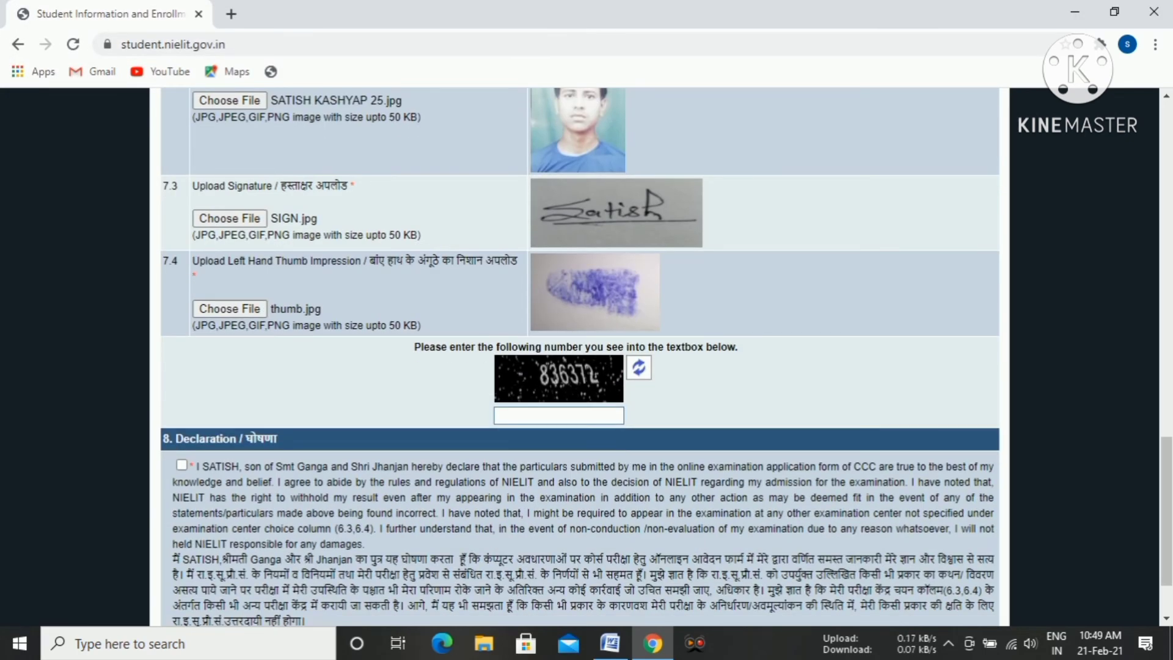
left_click(558, 415)
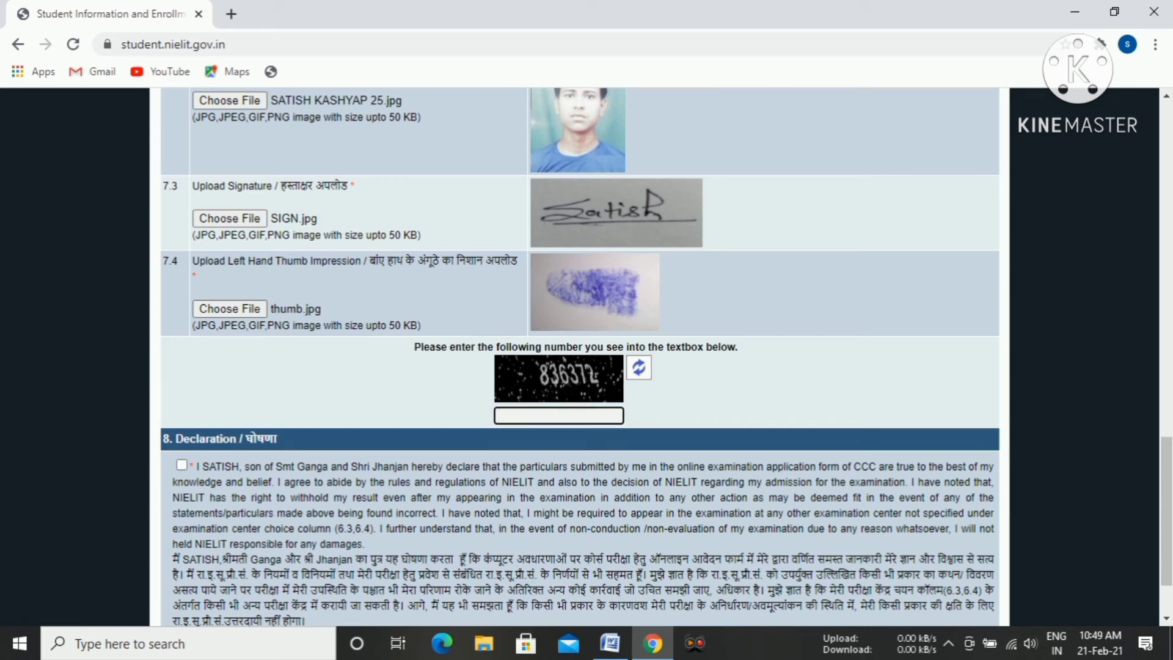
type("836372")
Accept the declaration, try to submit the examination application form and dismiss the alert.
left_click(181, 465)
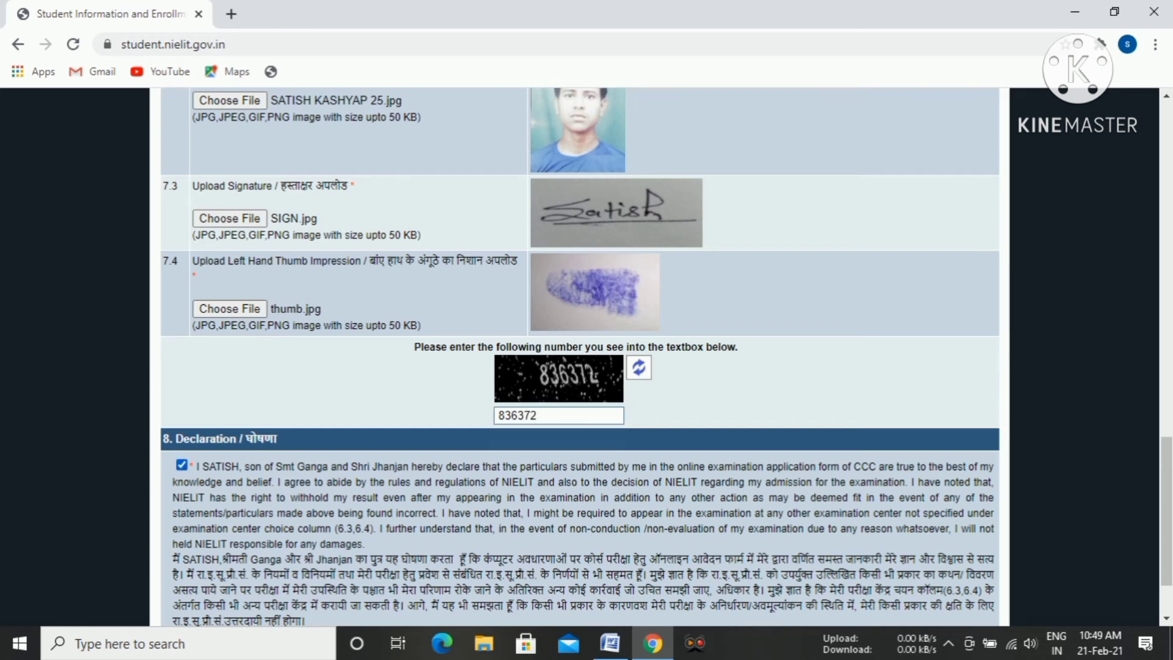
scroll(581, 367, "down", 2)
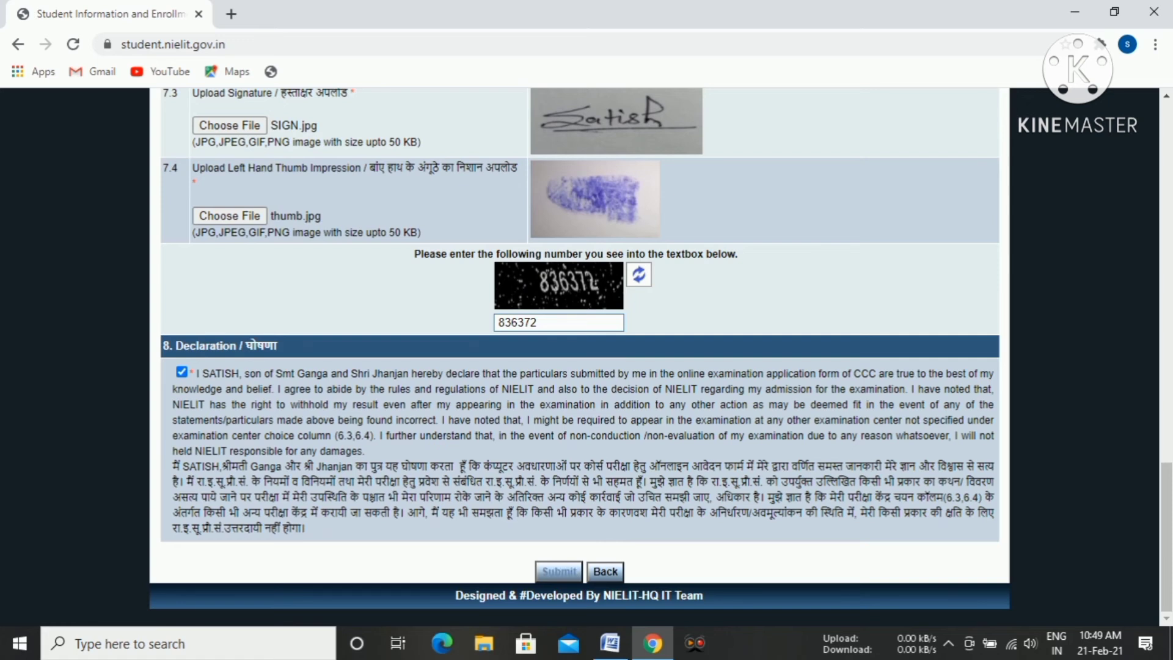
left_click(559, 572)
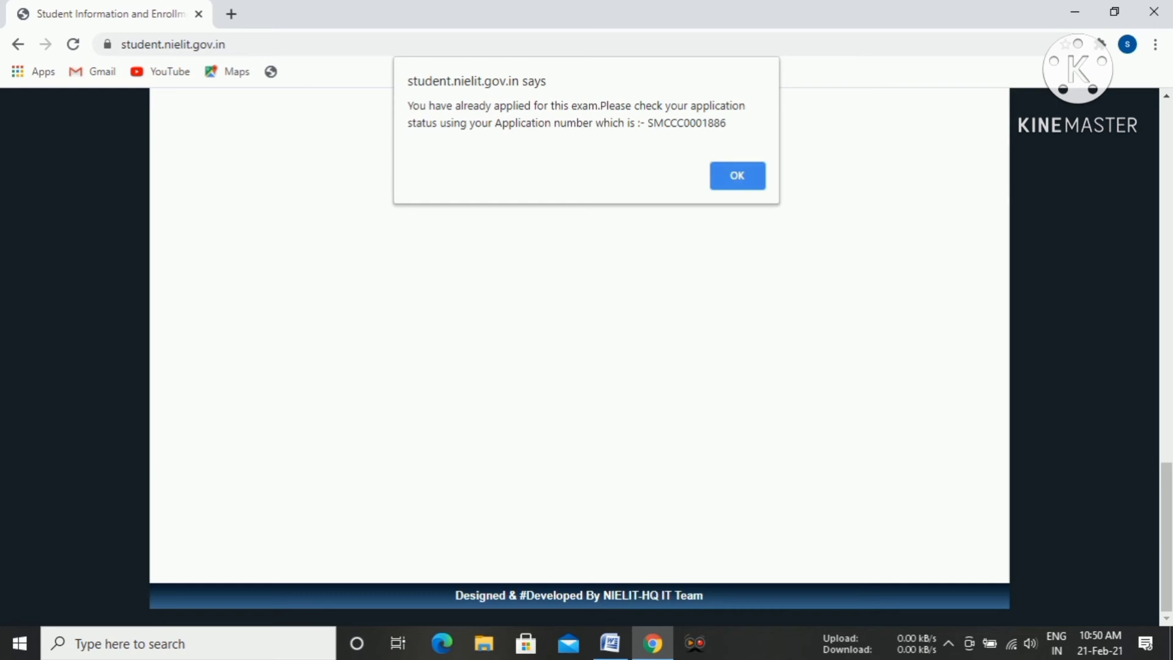
key("Return")
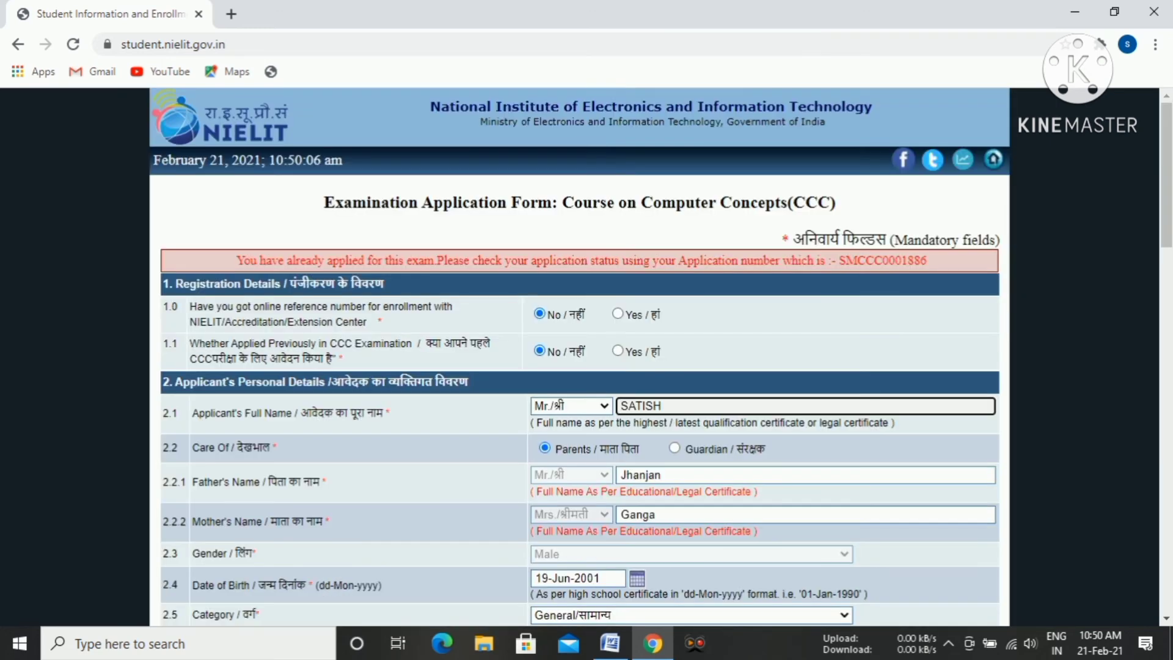
scroll(579, 356, "down", 2)
scroll(579, 357, "down", 3)
scroll(579, 357, "up", 1)
scroll(579, 357, "down", 8)
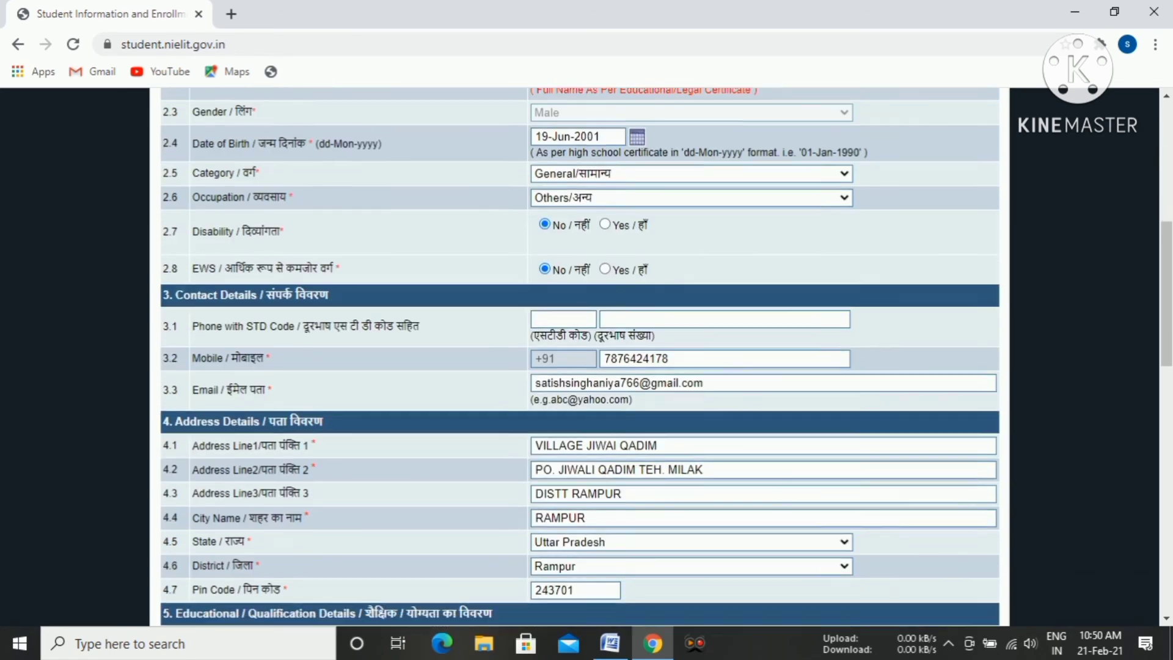
Review the filled-in examination application form and close the student portal page.
scroll(579, 357, "down", 10)
scroll(579, 357, "up", 5)
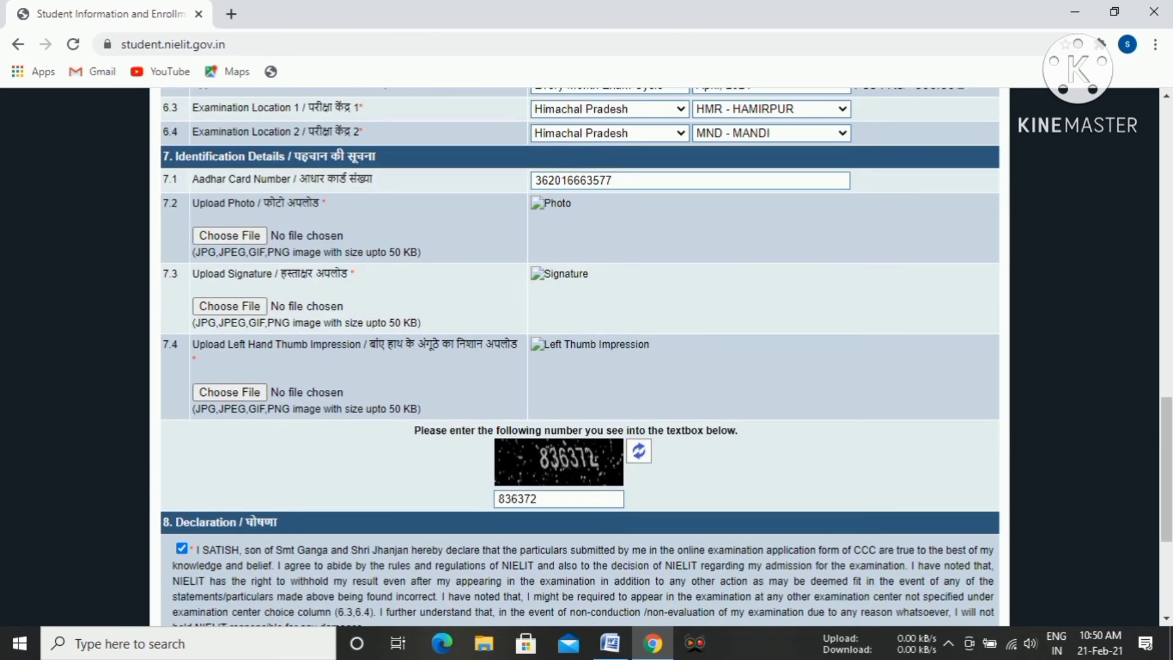
scroll(579, 357, "up", 5)
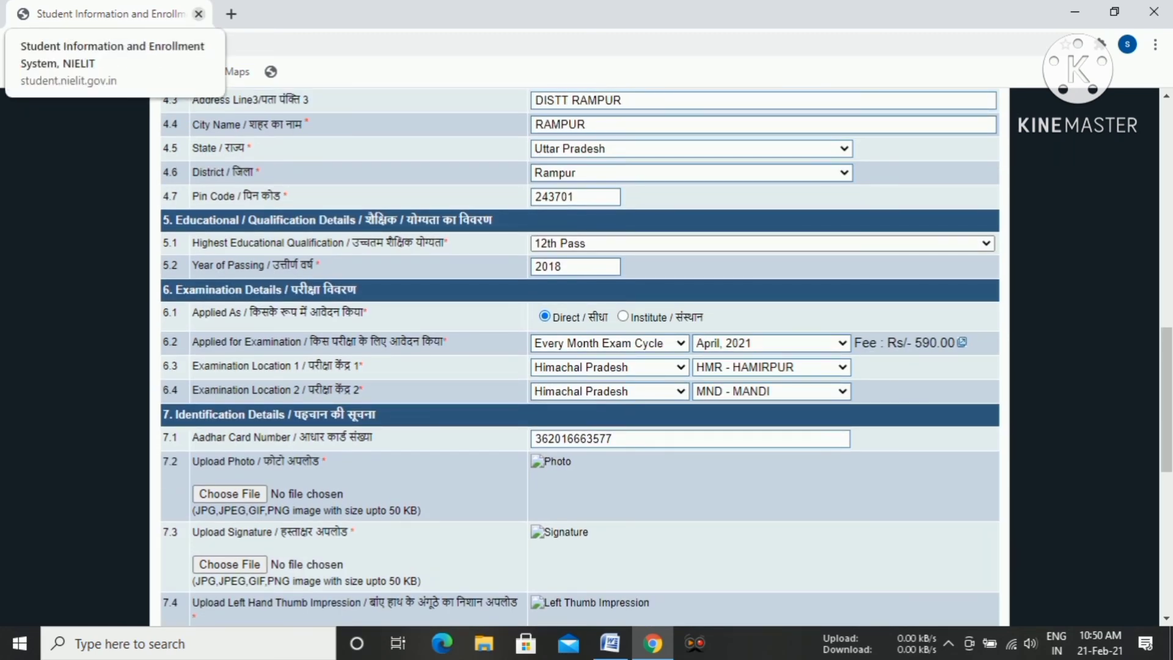
left_click(199, 13)
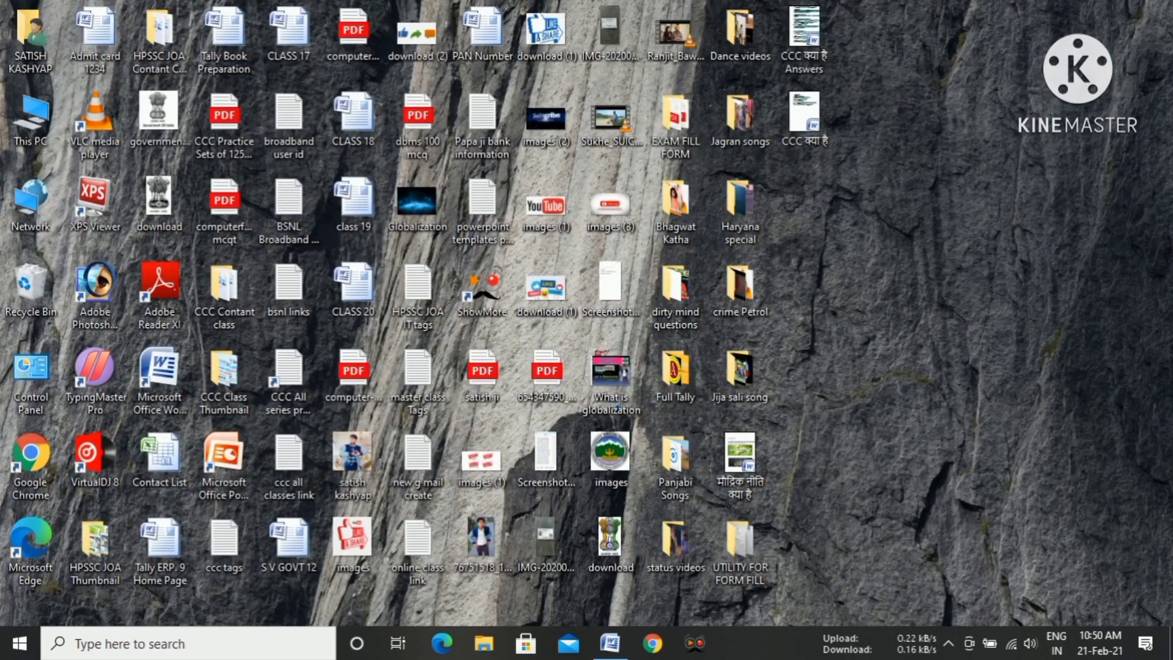
Look through the scanned documents in the desktop folder UTILITY FOR FORM FILL and close the folder.
double_click(741, 547)
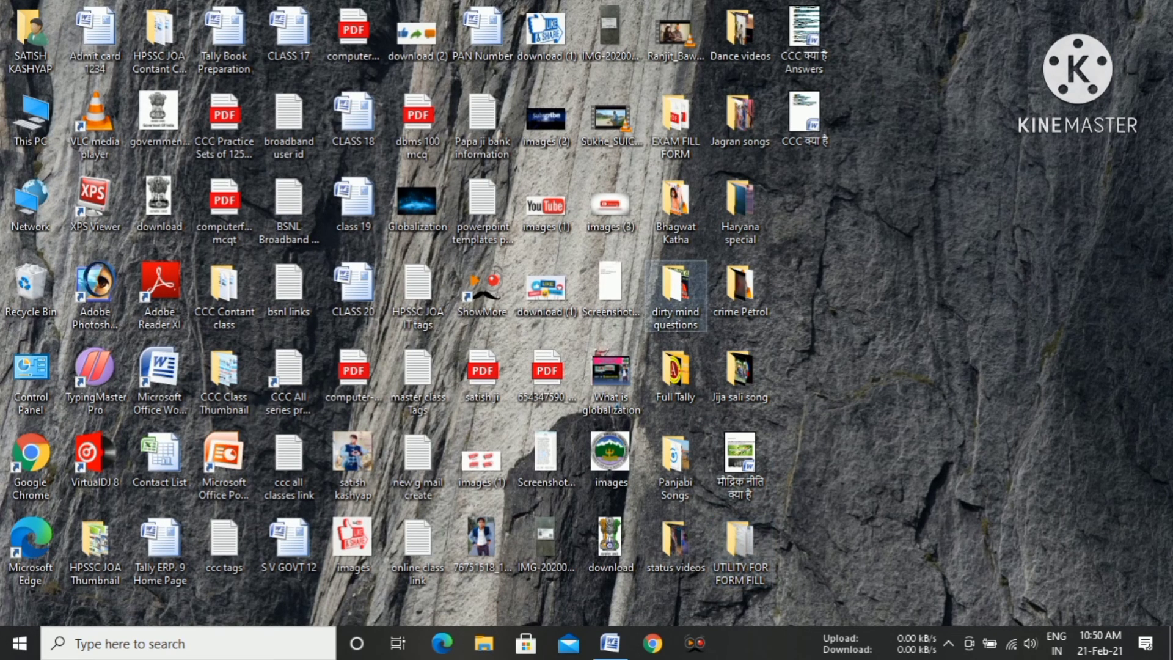
scroll(897, 403, "down", 2)
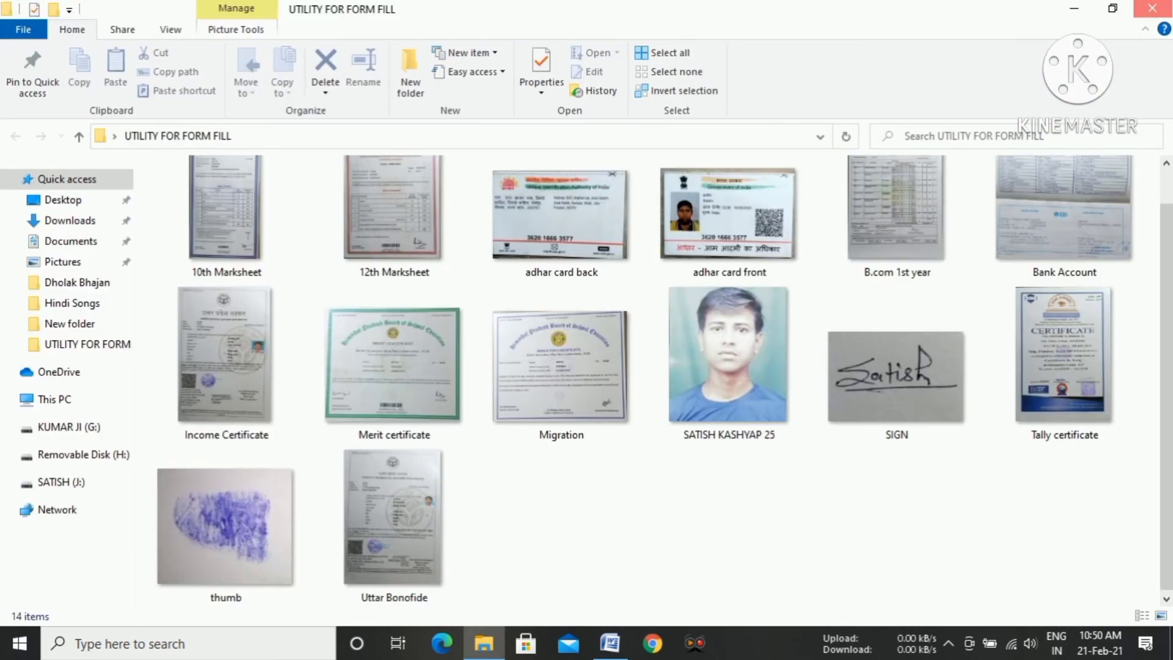
left_click(1152, 9)
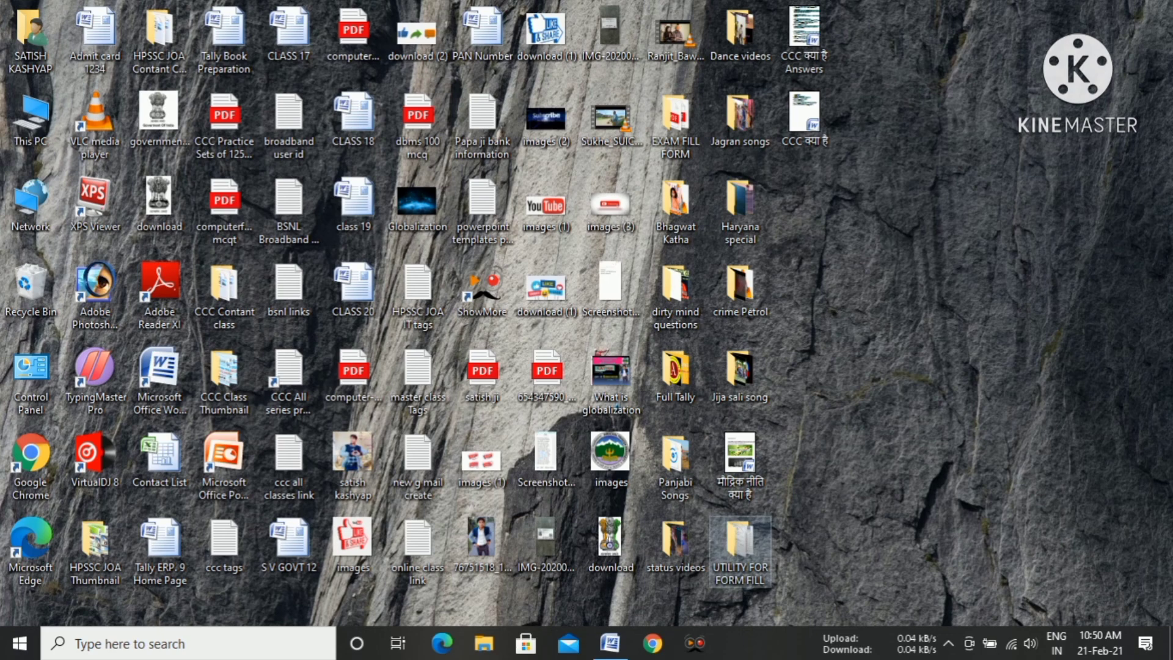
double_click(739, 550)
scroll(664, 380, "down", 1)
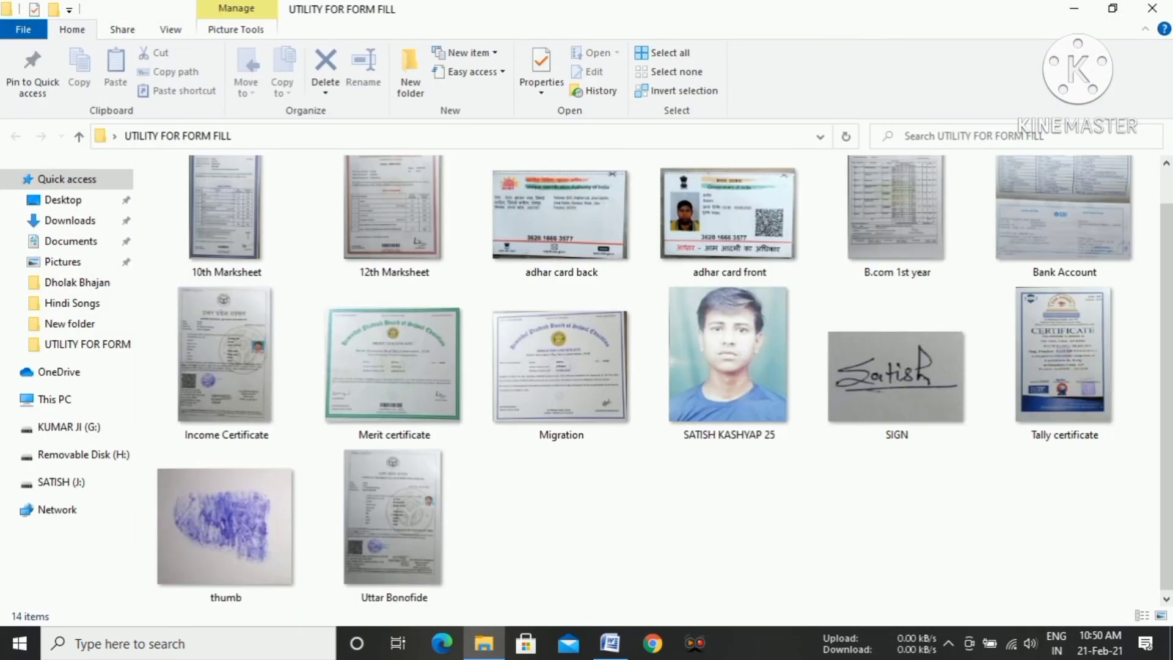
scroll(560, 367, "down", 1)
left_click(1152, 8)
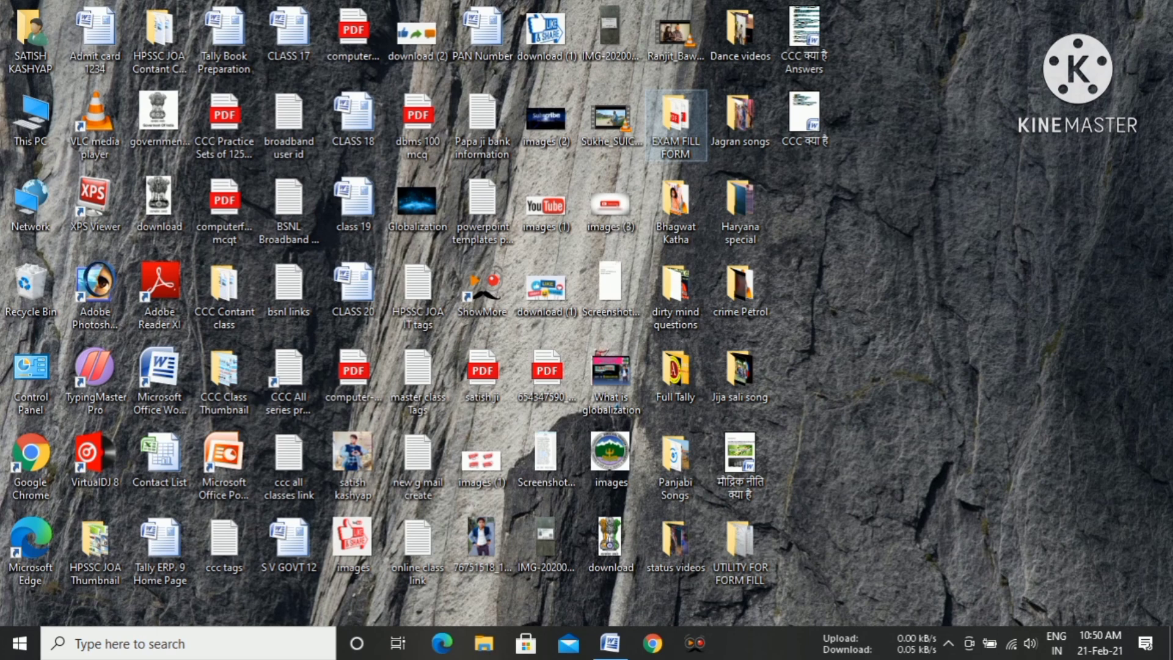
Open the EXAM FILL FORM folder and point out the CCC and BCC files with temporary red arrows.
double_click(675, 125)
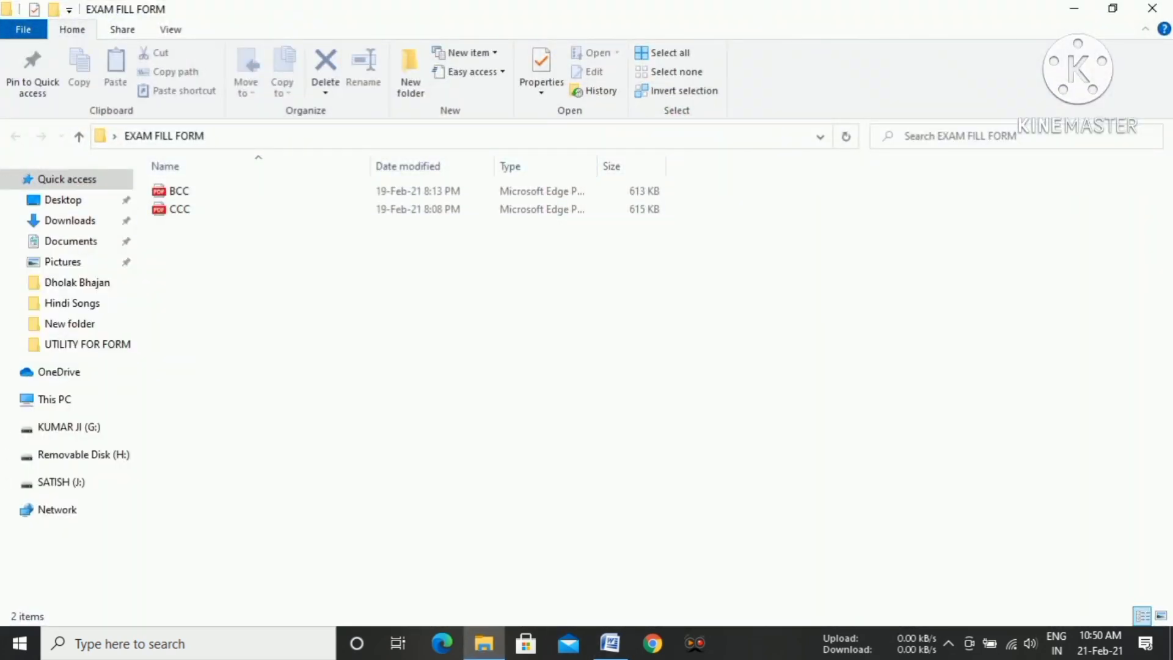
left_click(694, 643)
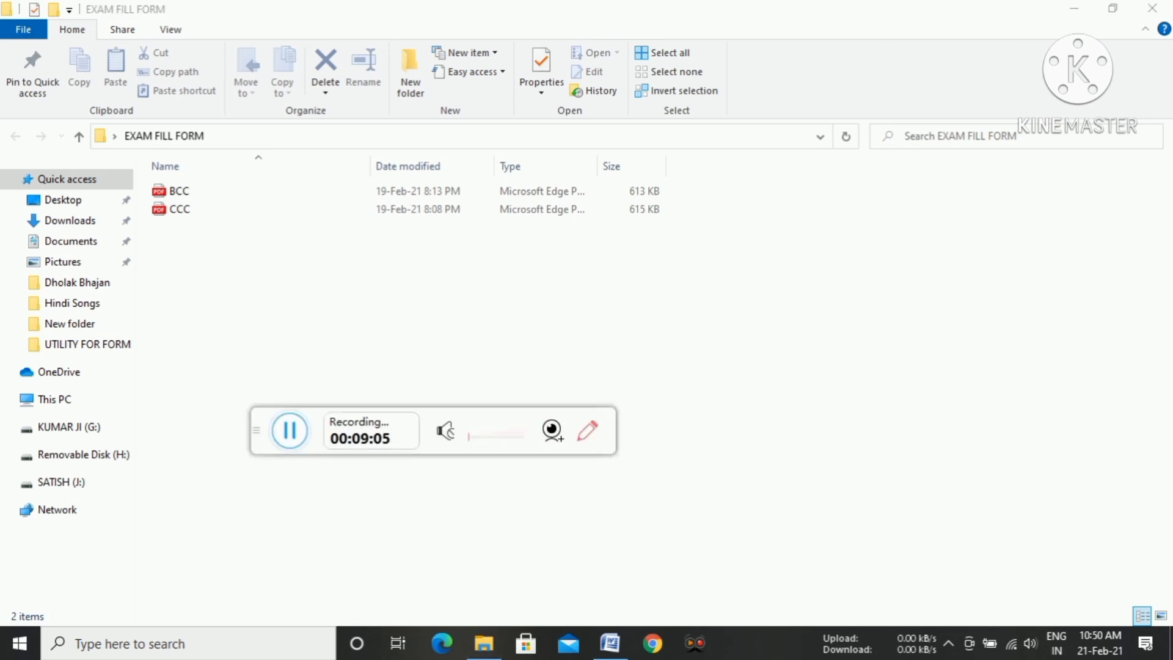
left_click(587, 430)
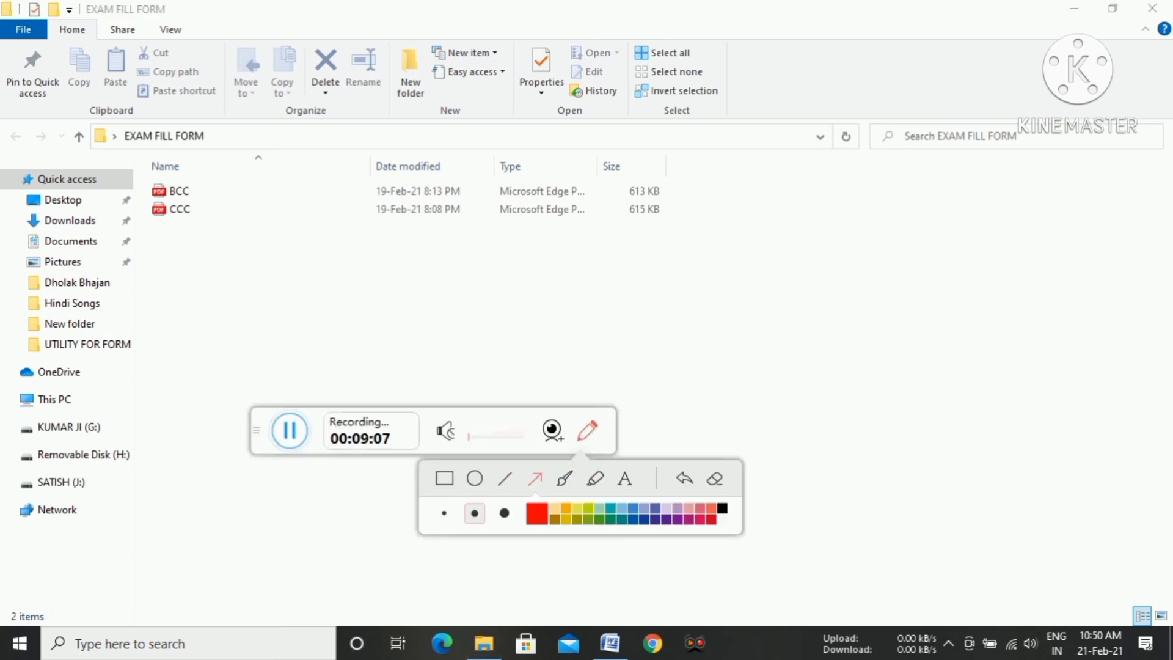
mouse_move(324, 316)
left_mouse_down()
mouse_move(208, 184)
mouse_move(185, 221)
left_mouse_up()
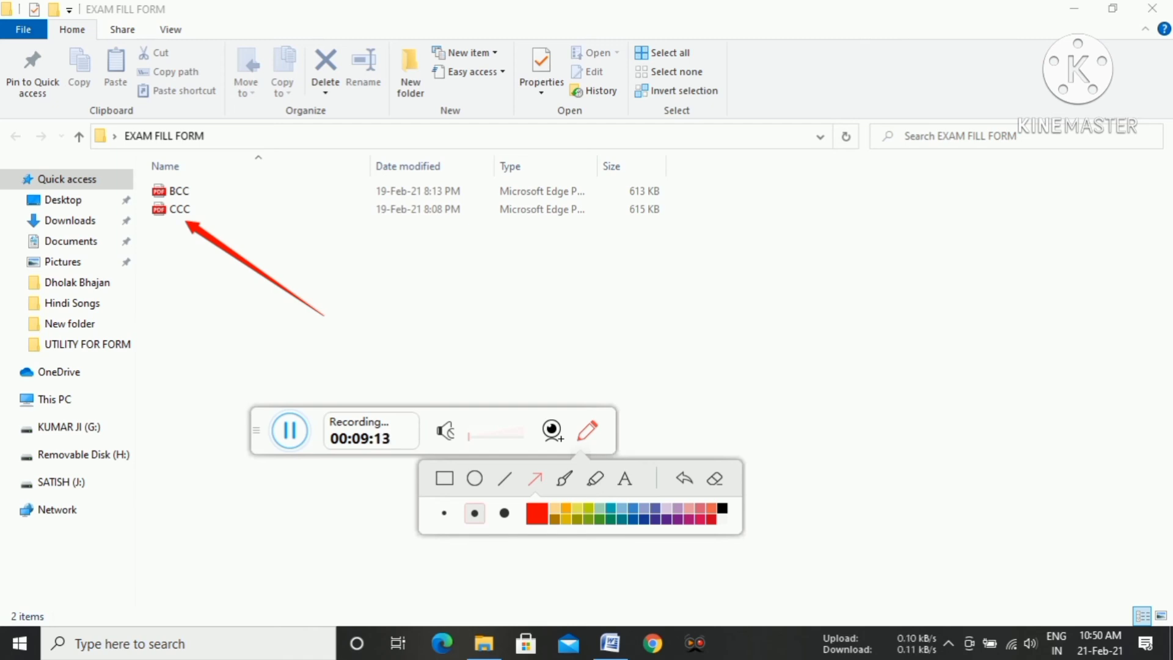
mouse_move(341, 303)
left_mouse_down()
mouse_move(211, 164)
mouse_move(223, 168)
mouse_move(206, 196)
left_mouse_up()
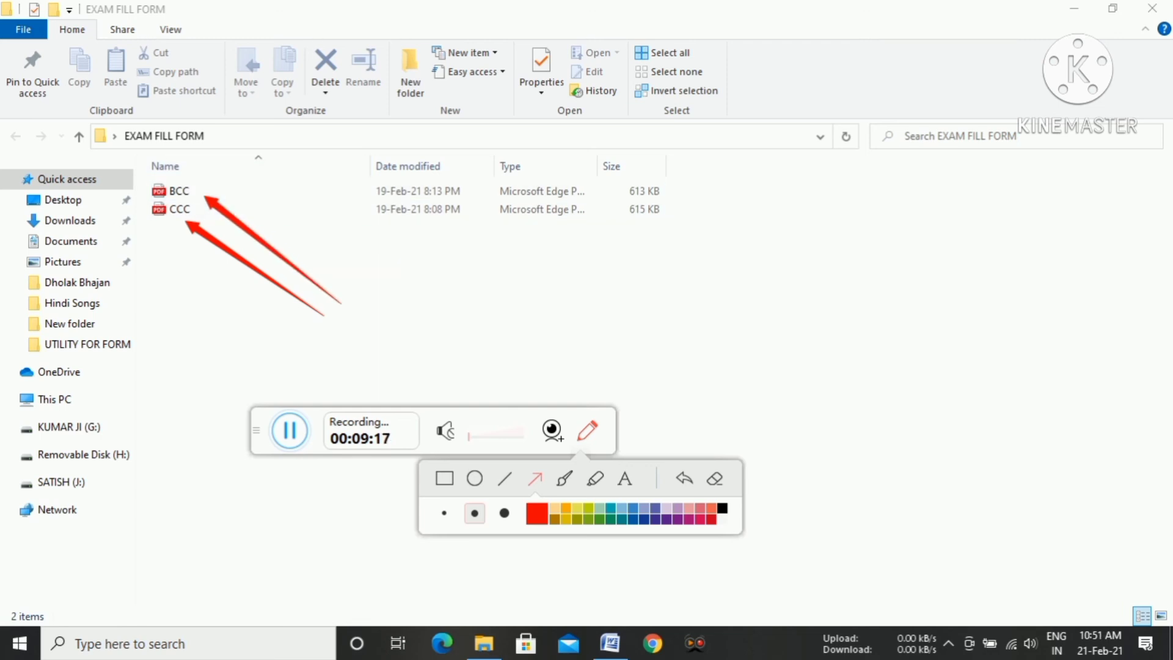
left_click(715, 478)
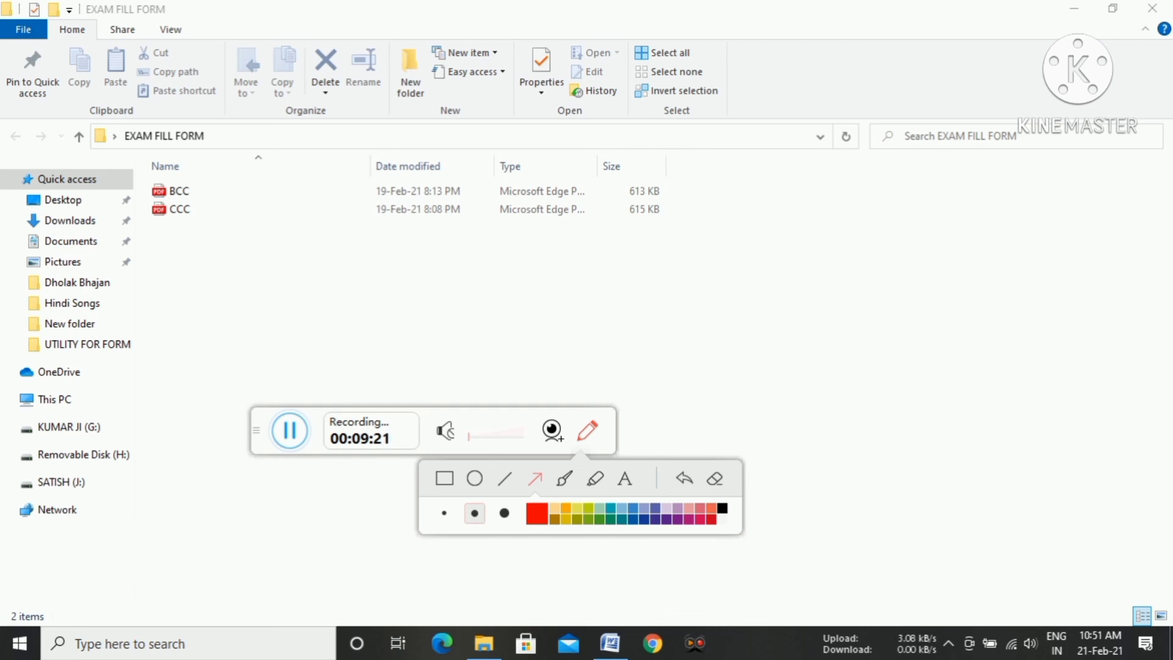
key("Escape")
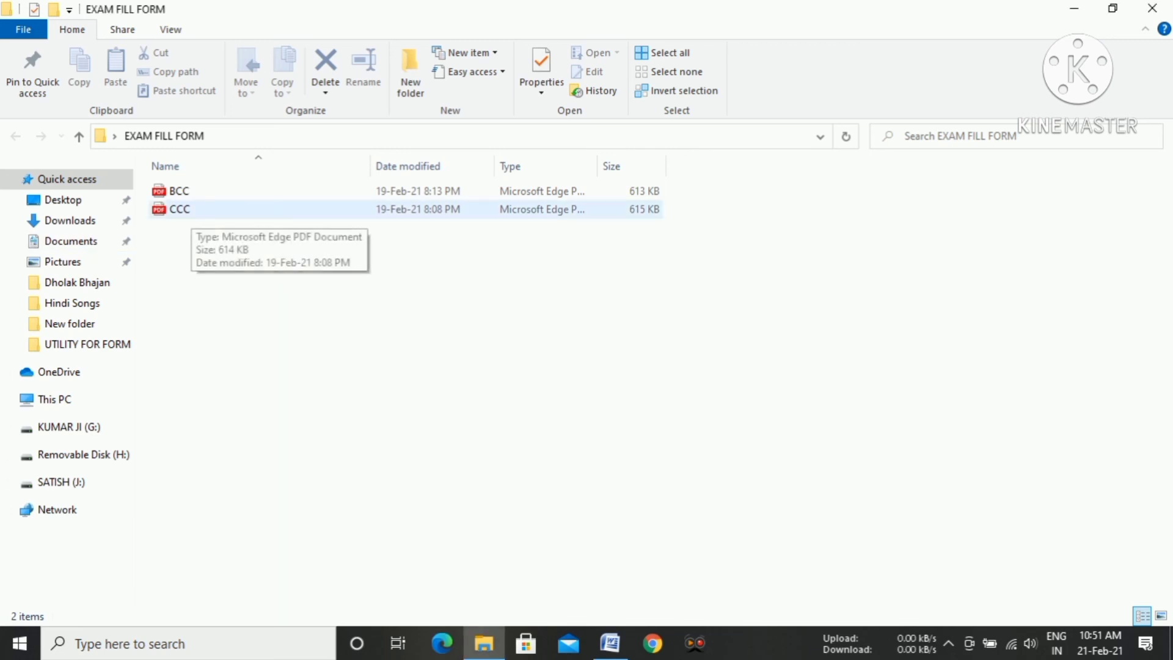
Open the CCC PDF from the EXAM FILL FORM folder and look over the application form.
left_click(191, 210)
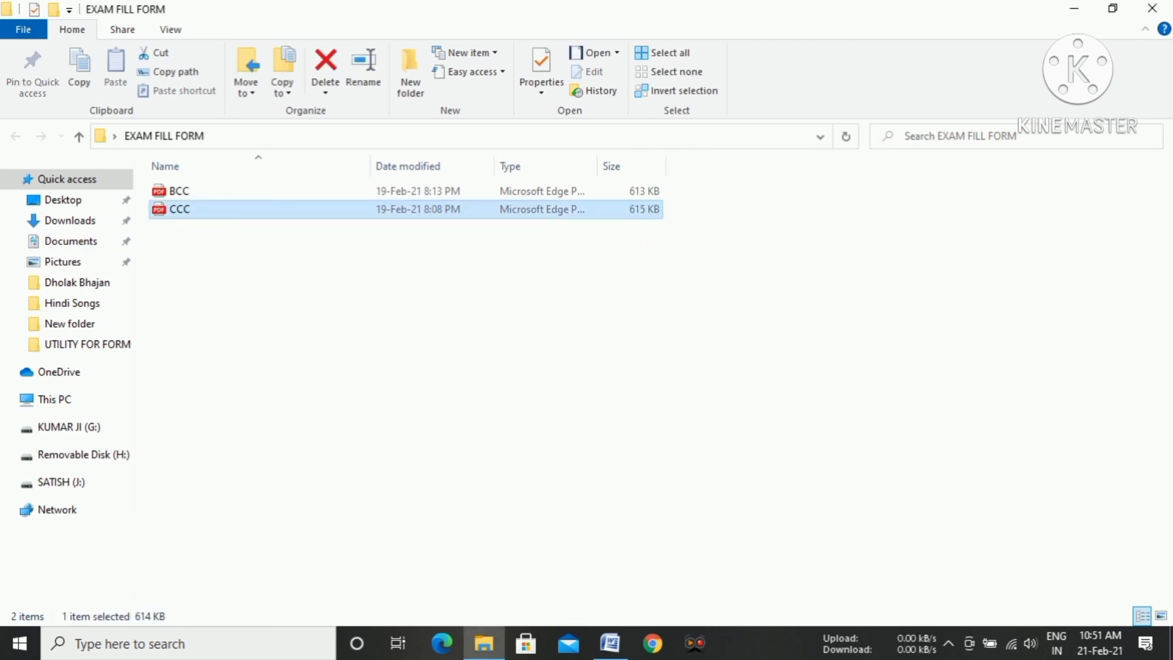
key("Return")
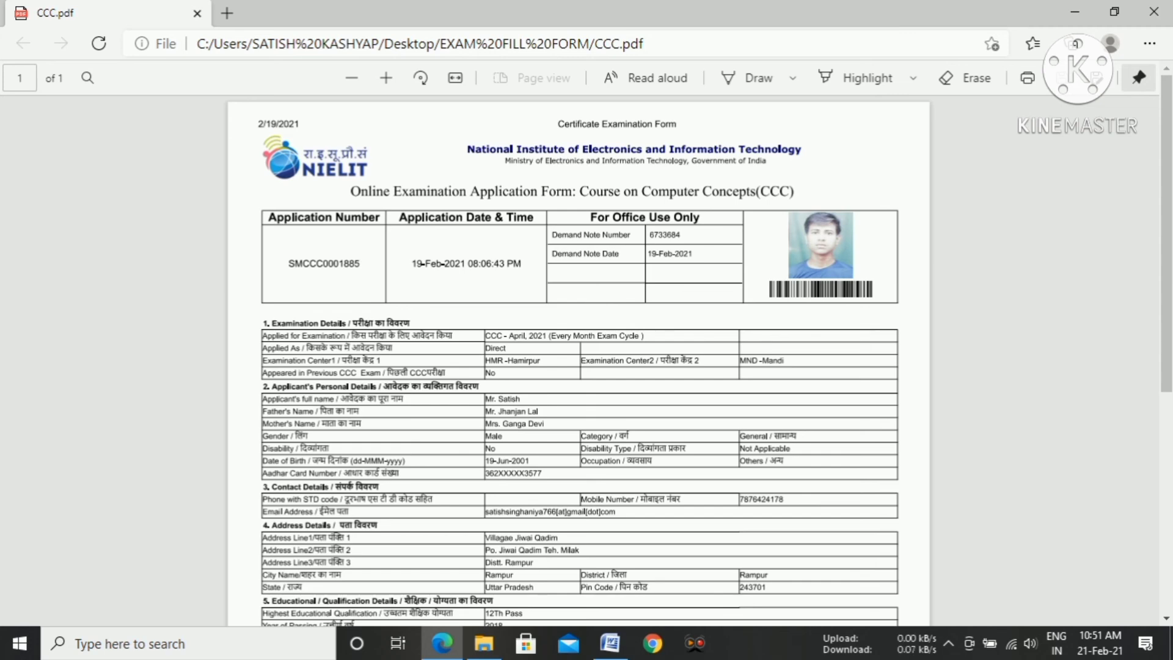
scroll(578, 360, "down", 3)
scroll(578, 361, "up", 2)
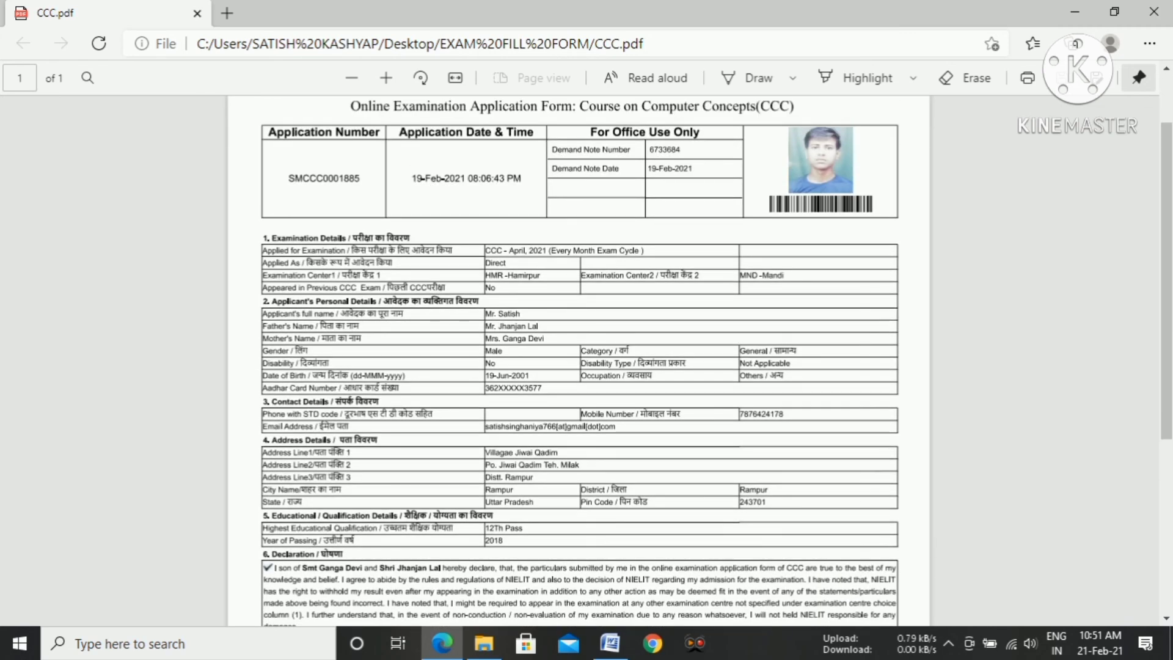
Outline the application number, the application date and time, and the demand note details with red rectangles.
left_click(695, 644)
left_click(587, 431)
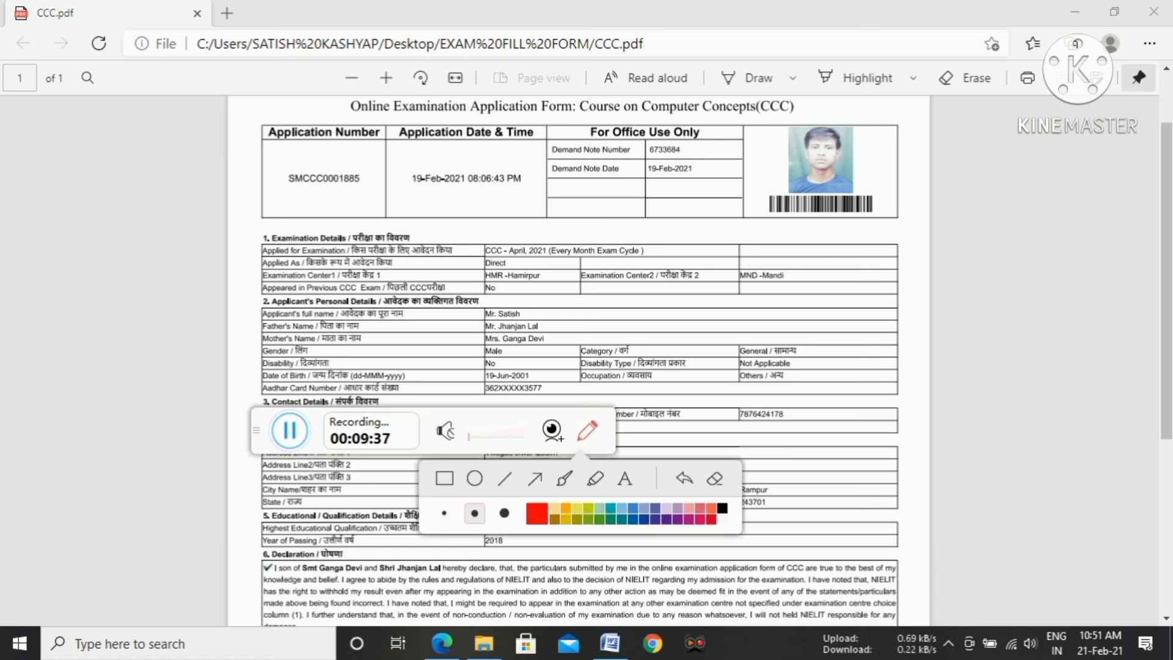
left_click_drag(278, 153, 371, 200)
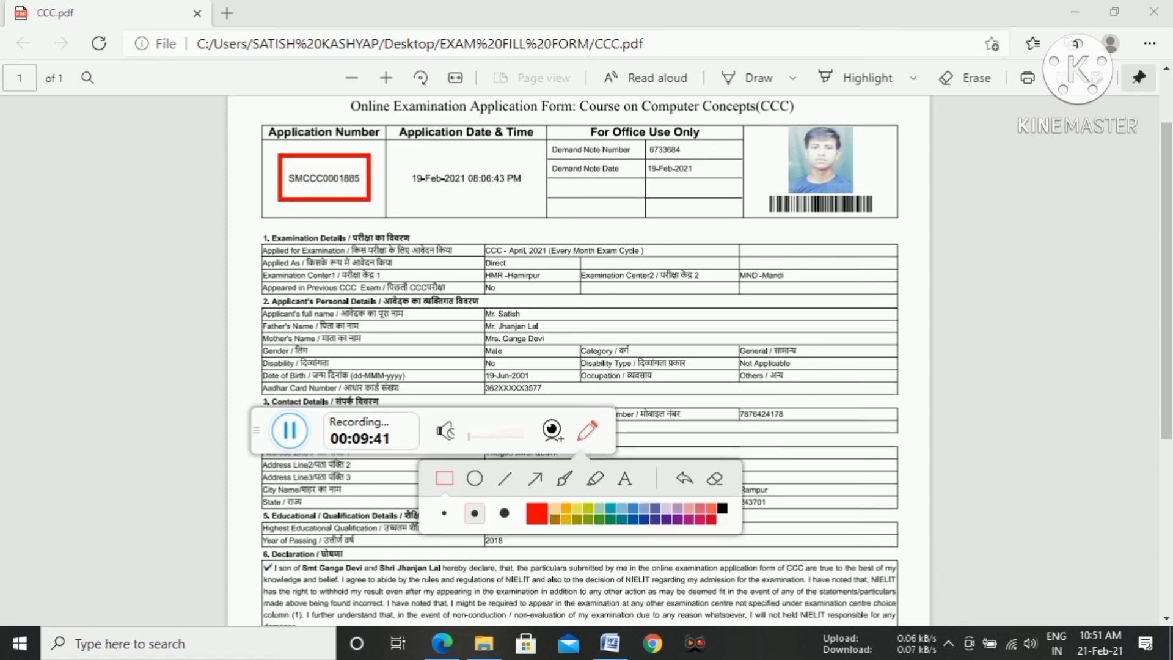
mouse_move(399, 155)
left_mouse_down()
mouse_move(430, 205)
mouse_move(529, 204)
left_mouse_up()
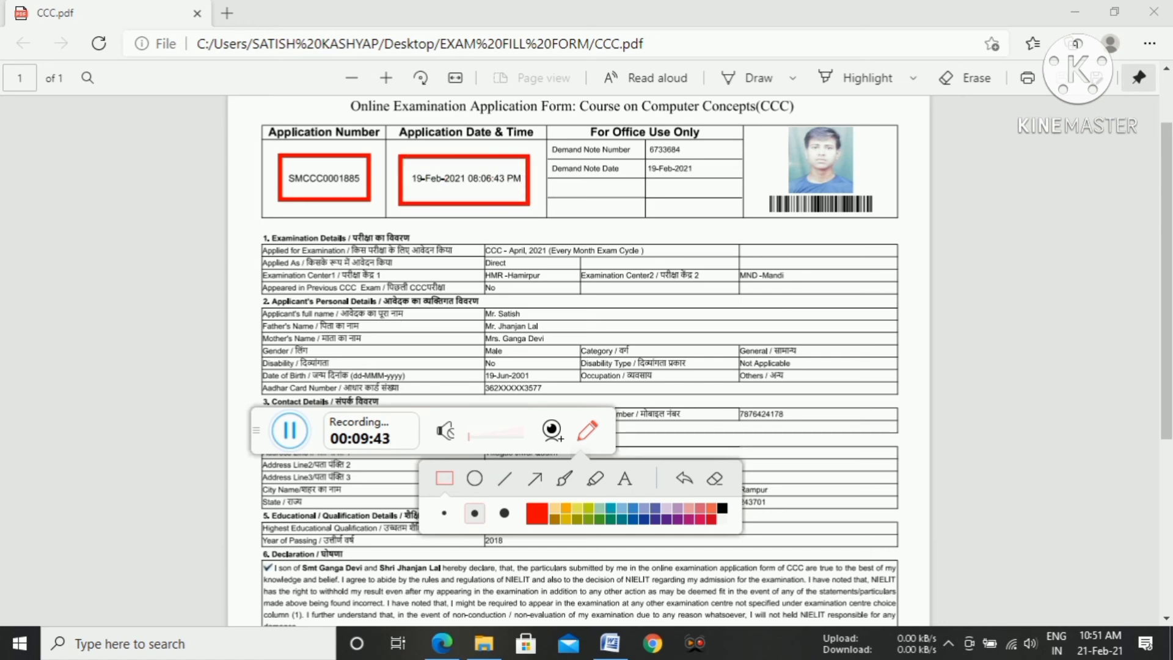
mouse_move(542, 133)
left_mouse_down()
mouse_move(673, 201)
mouse_move(711, 190)
left_mouse_up()
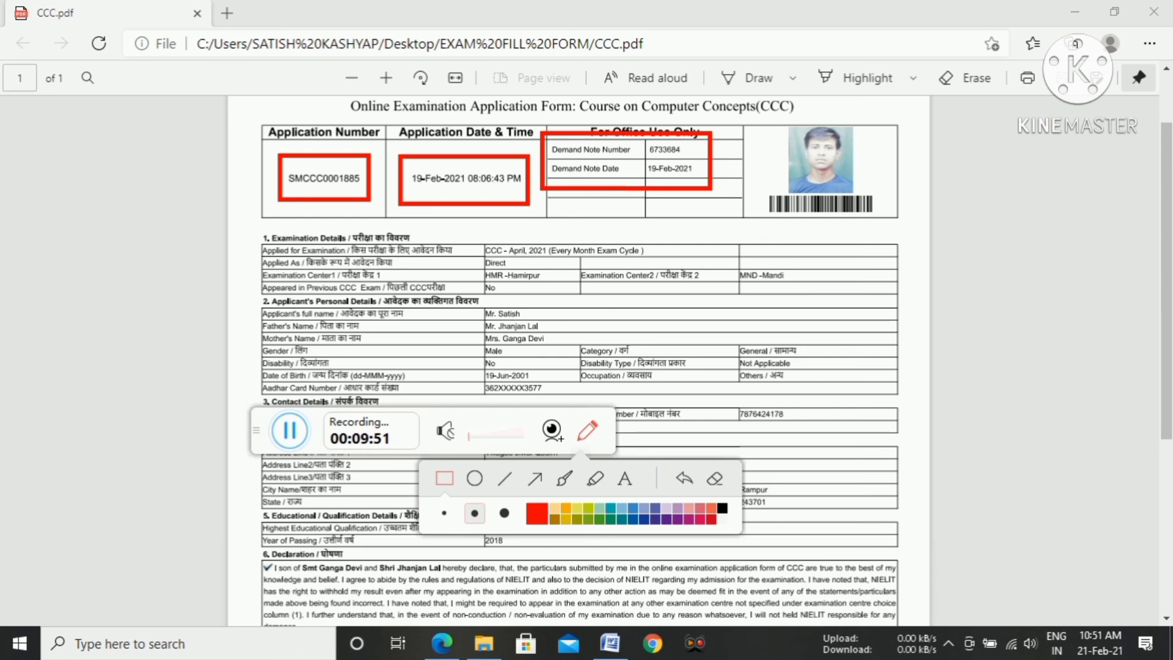
Outline both examination centers, the applicant's and parents' names, and the mobile number with red rectangles.
left_click_drag(473, 259, 557, 290)
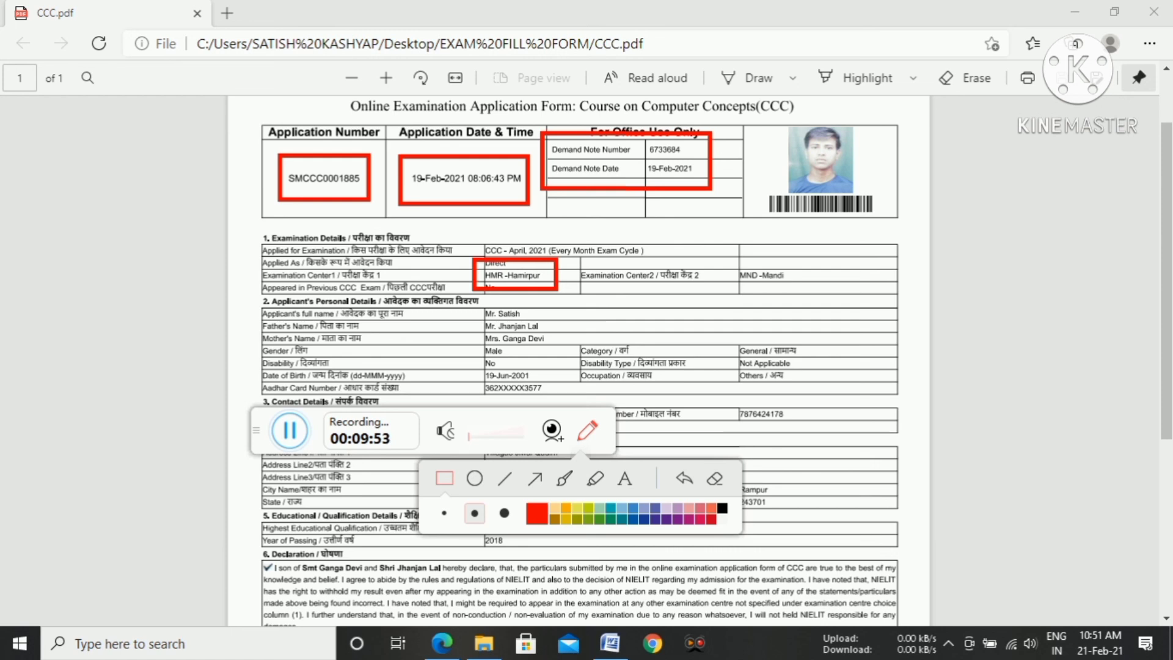
mouse_move(723, 257)
left_mouse_down()
mouse_move(754, 289)
mouse_move(809, 295)
left_mouse_up()
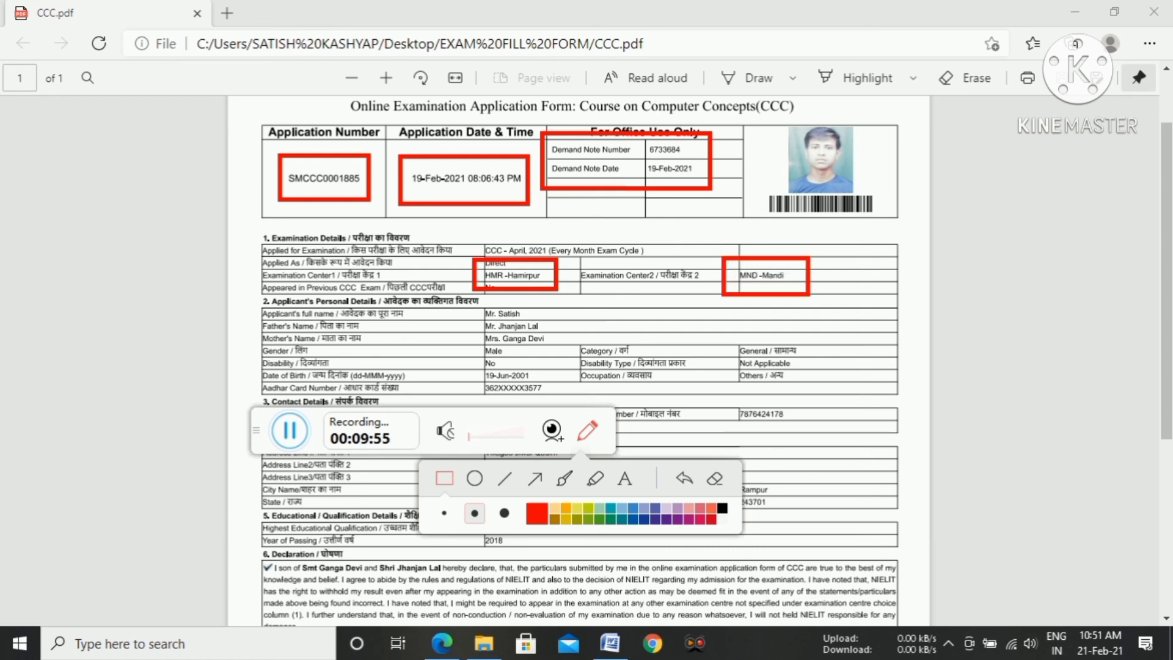
mouse_move(473, 304)
left_mouse_down()
mouse_move(550, 361)
mouse_move(584, 348)
left_mouse_up()
mouse_move(727, 399)
left_mouse_down()
mouse_move(746, 429)
mouse_move(808, 432)
left_mouse_up()
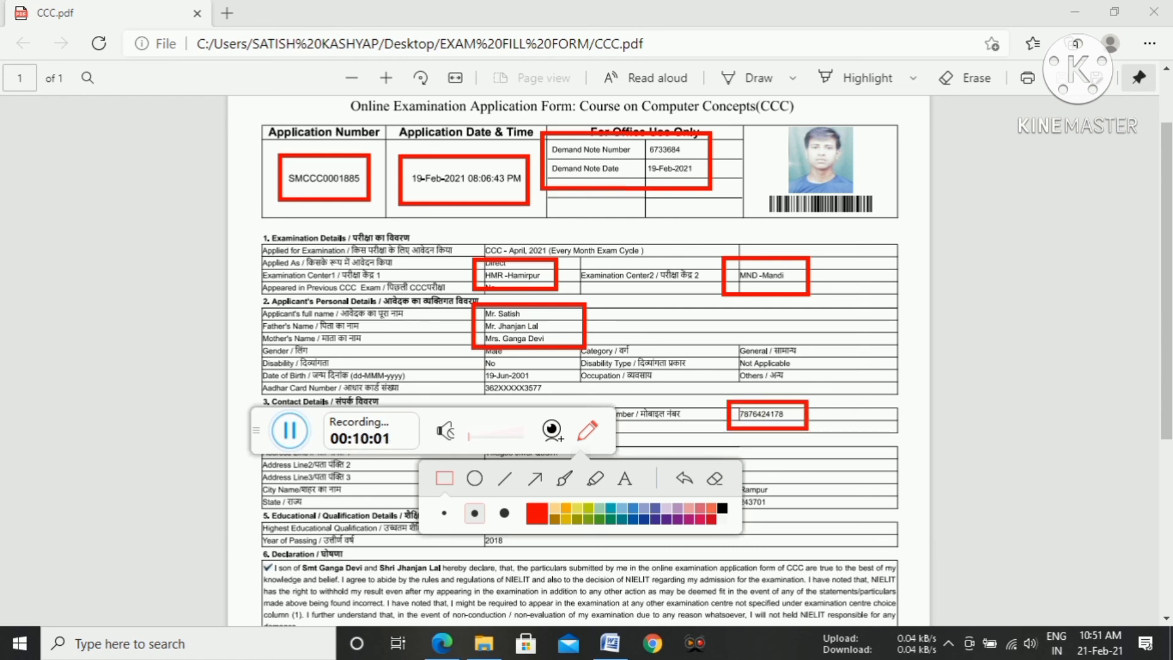
Move the annotation toolbar off the form and outline the address, e-mail, district and pin code with red rectangles.
mouse_move(256, 430)
left_mouse_down()
mouse_move(195, 301)
mouse_move(95, 187)
mouse_move(72, 133)
left_mouse_up()
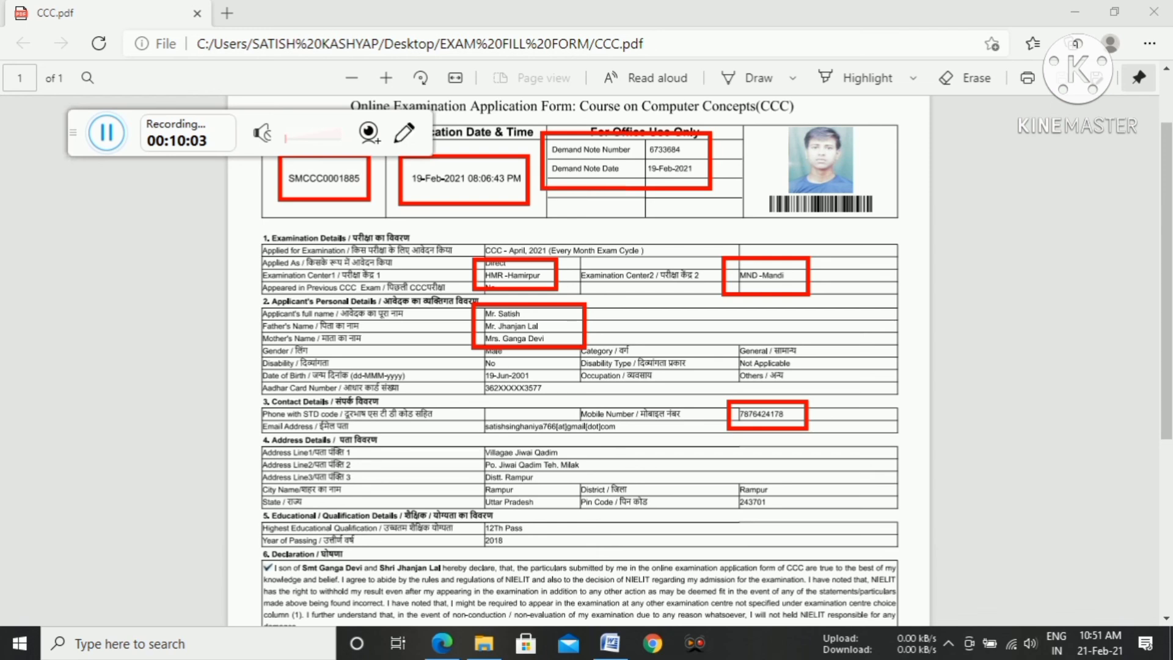
left_click(404, 132)
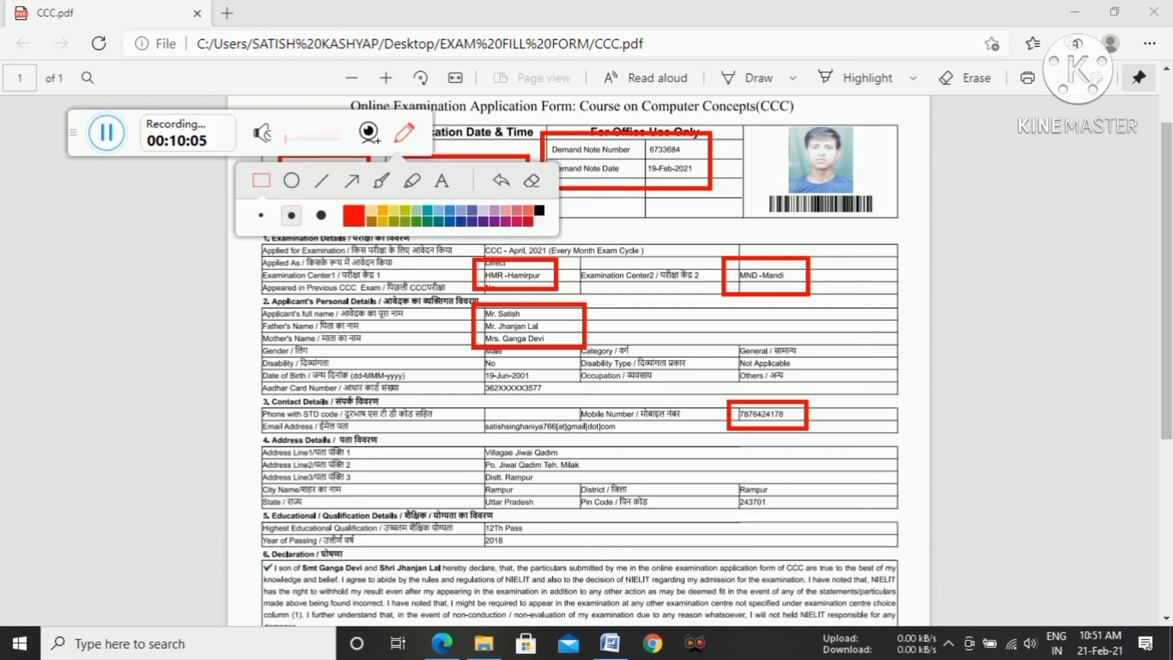
mouse_move(475, 445)
left_mouse_down()
mouse_move(483, 480)
mouse_move(586, 520)
left_mouse_up()
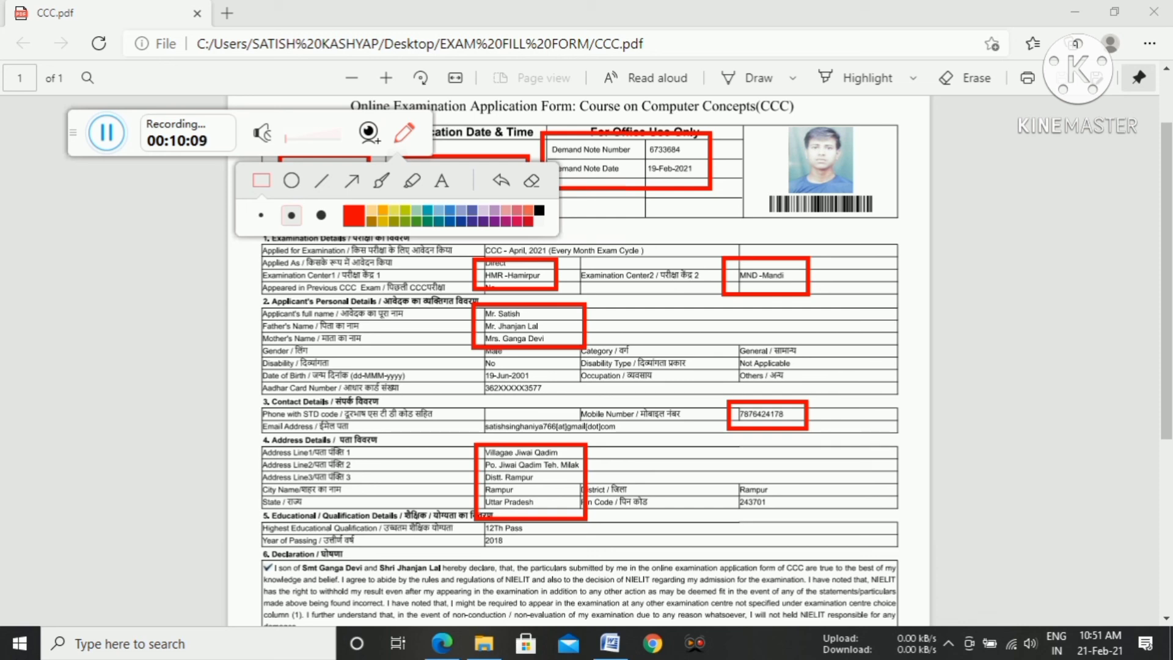
mouse_move(469, 405)
left_mouse_down()
mouse_move(638, 453)
mouse_move(788, 529)
mouse_move(810, 526)
left_mouse_up()
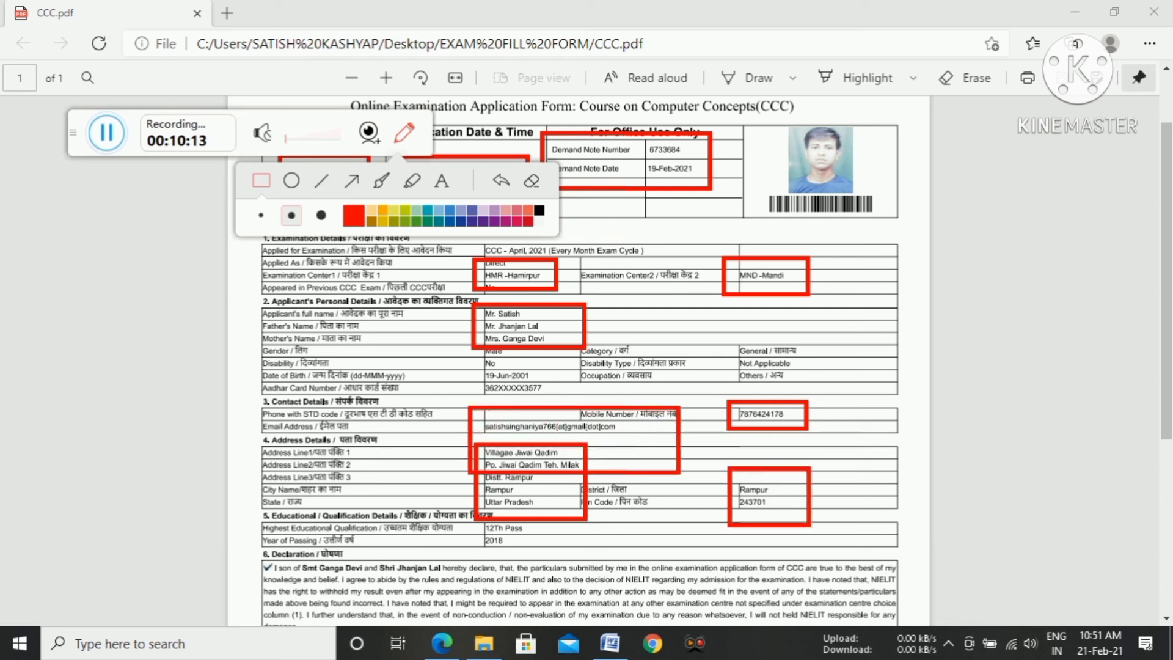
left_click(404, 133)
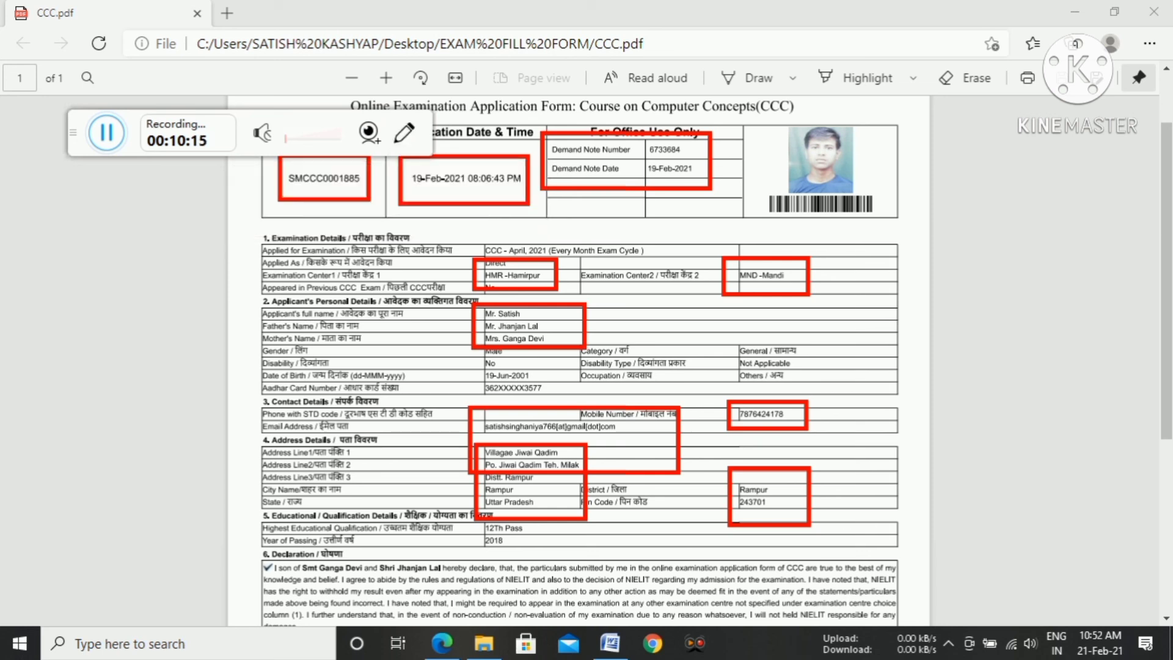
Clear the red annotations and review the form's declaration, payment detail, thumb impression and signature.
left_click(404, 133)
left_click(532, 181)
scroll(578, 366, "down", 1)
scroll(578, 367, "down", 5)
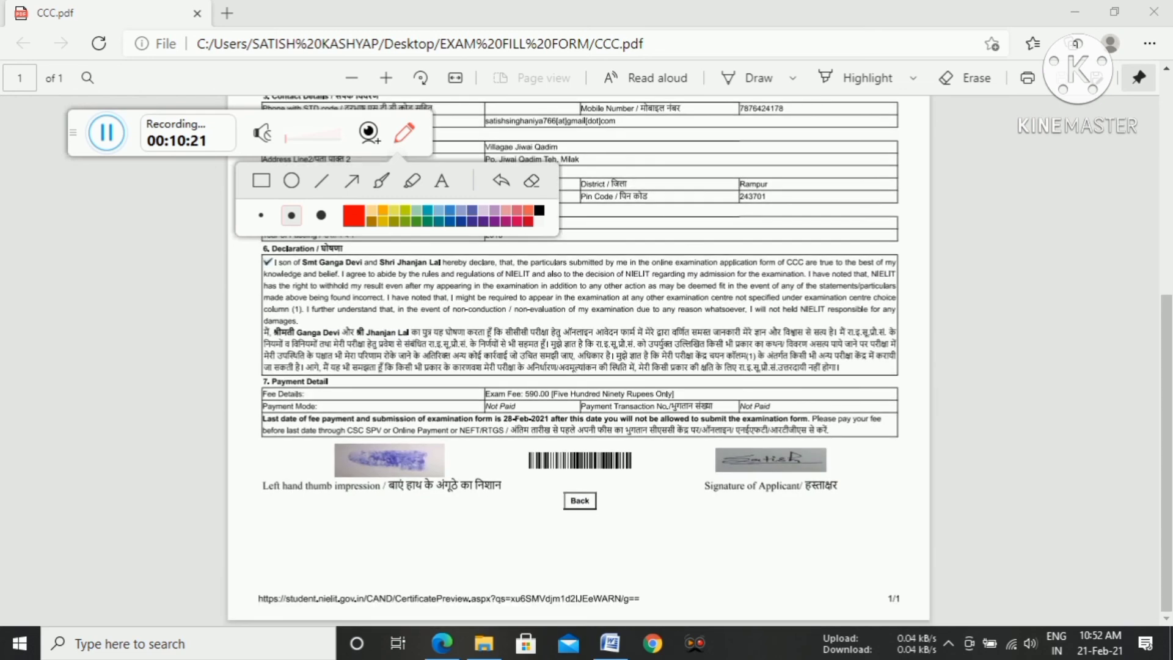
scroll(578, 366, "up", 10)
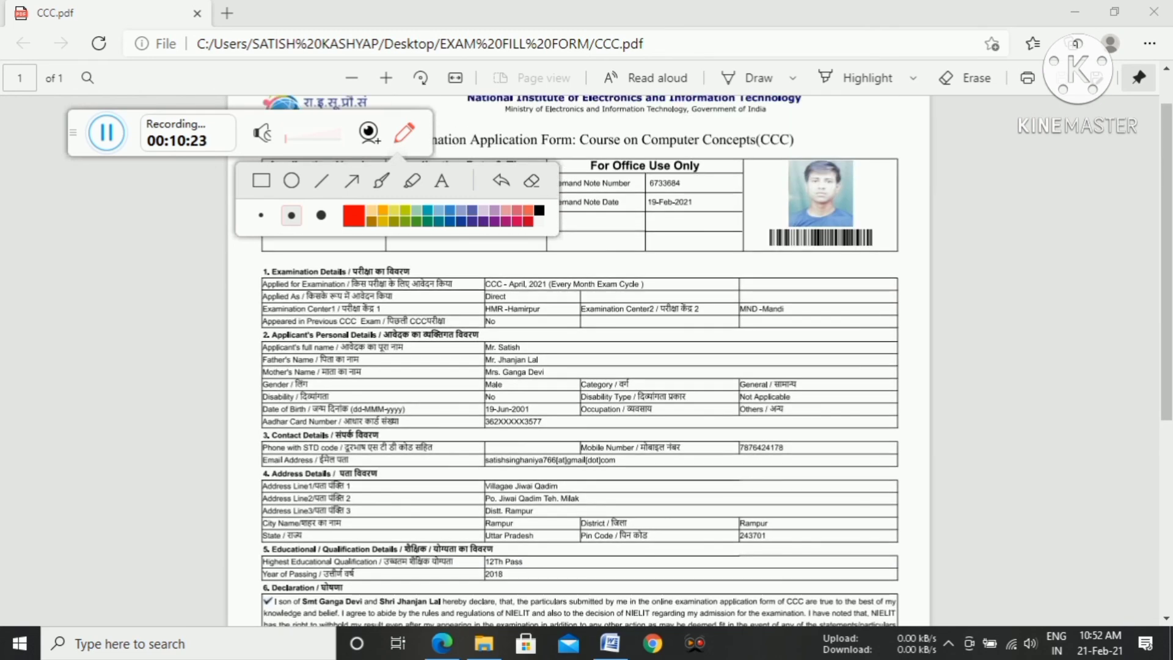
left_click(441, 180)
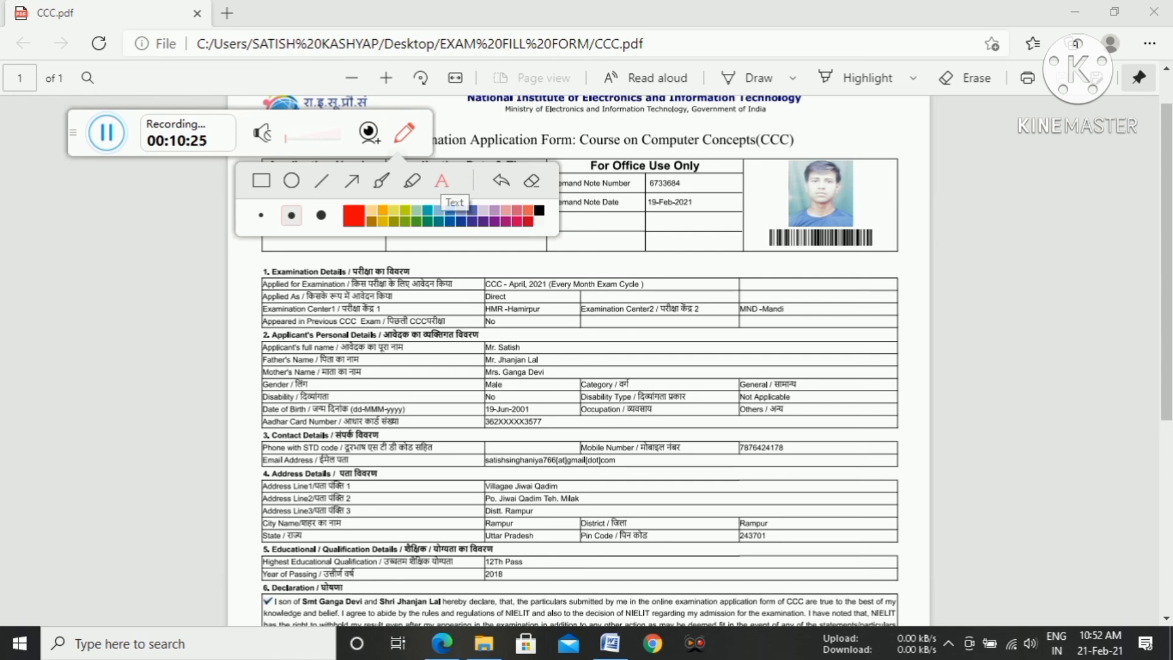
left_click(404, 133)
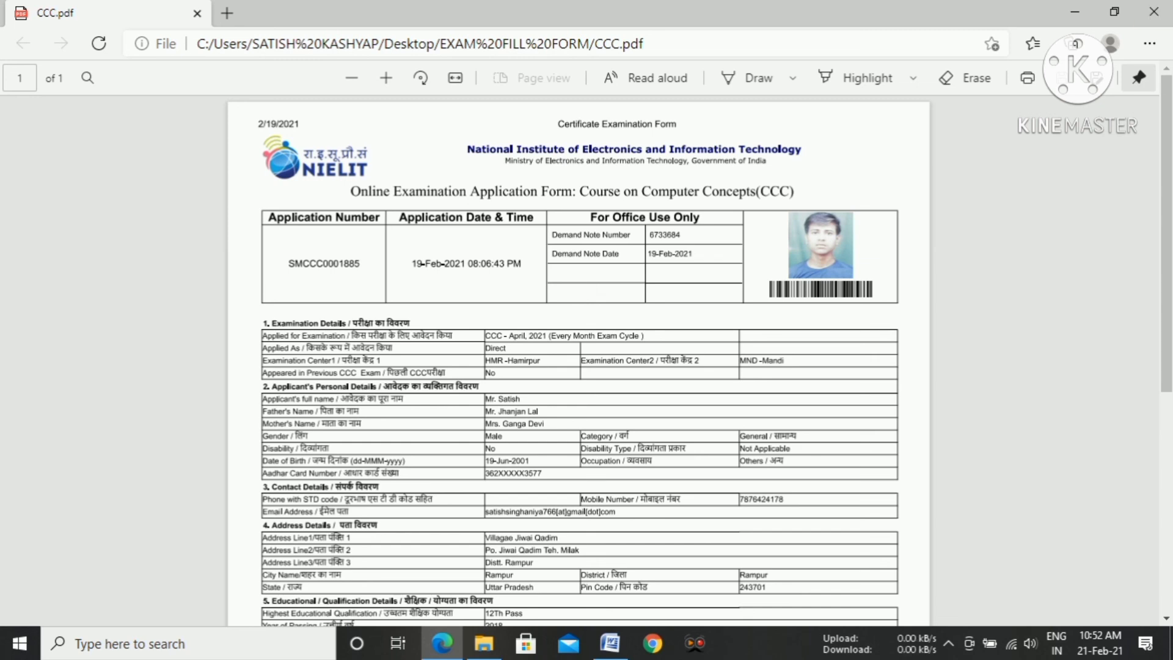
Look over the lower part of the CCC form, then close the PDF and the EXAM FILL FORM folder.
scroll(579, 361, "down", 4)
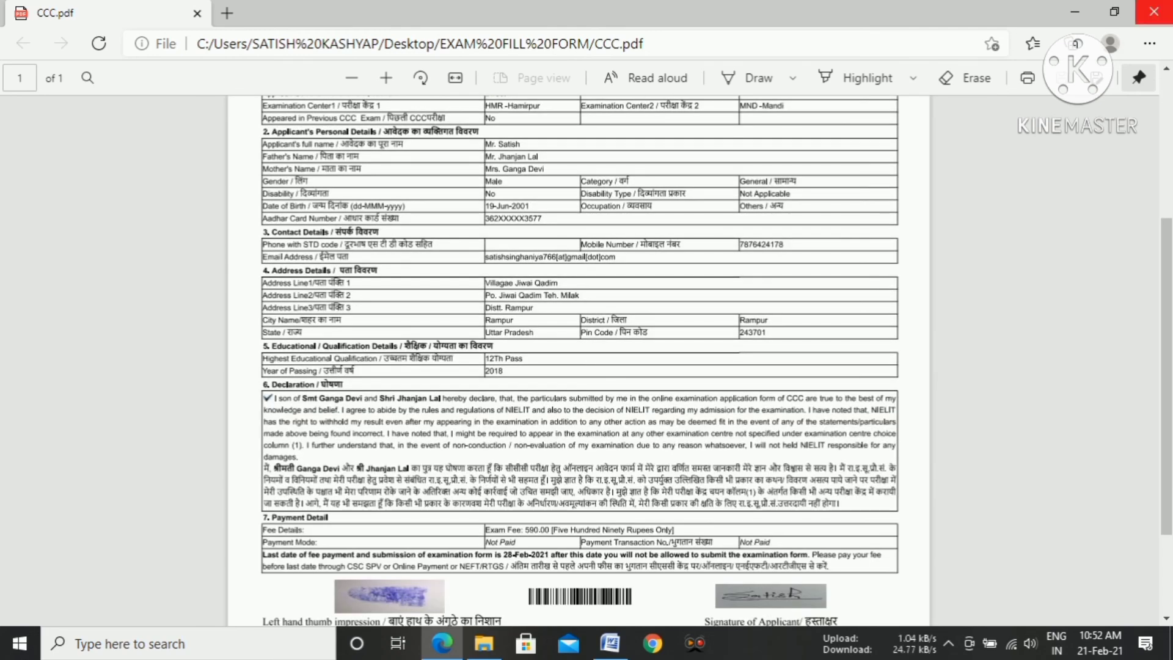
left_click(1153, 11)
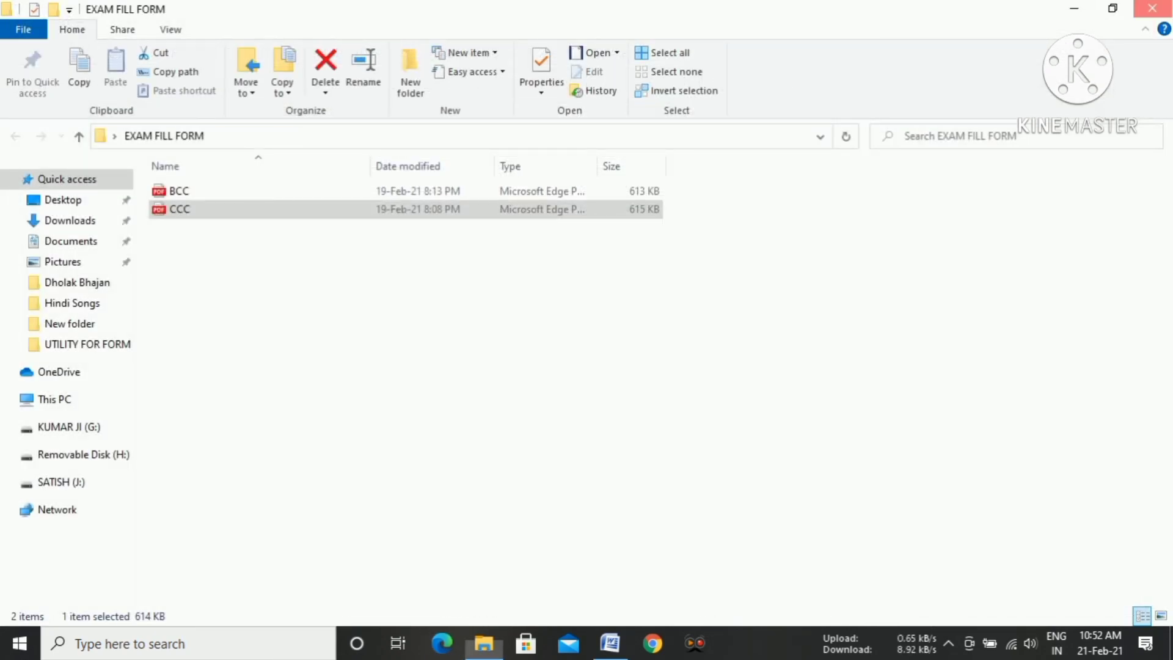
left_click(1152, 9)
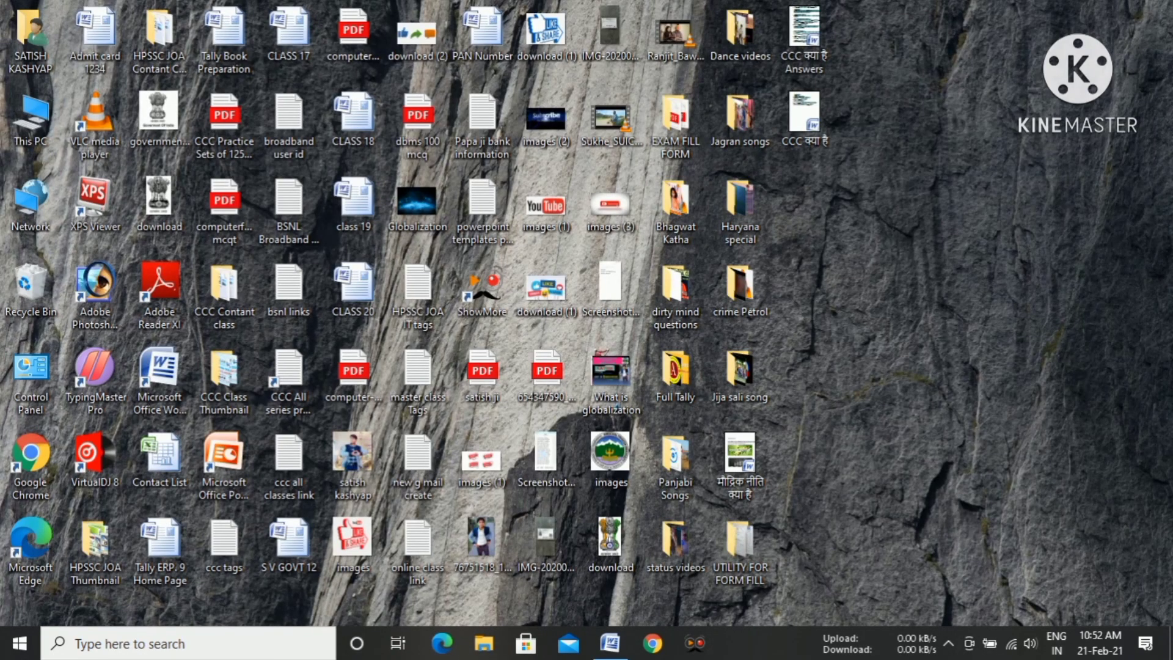